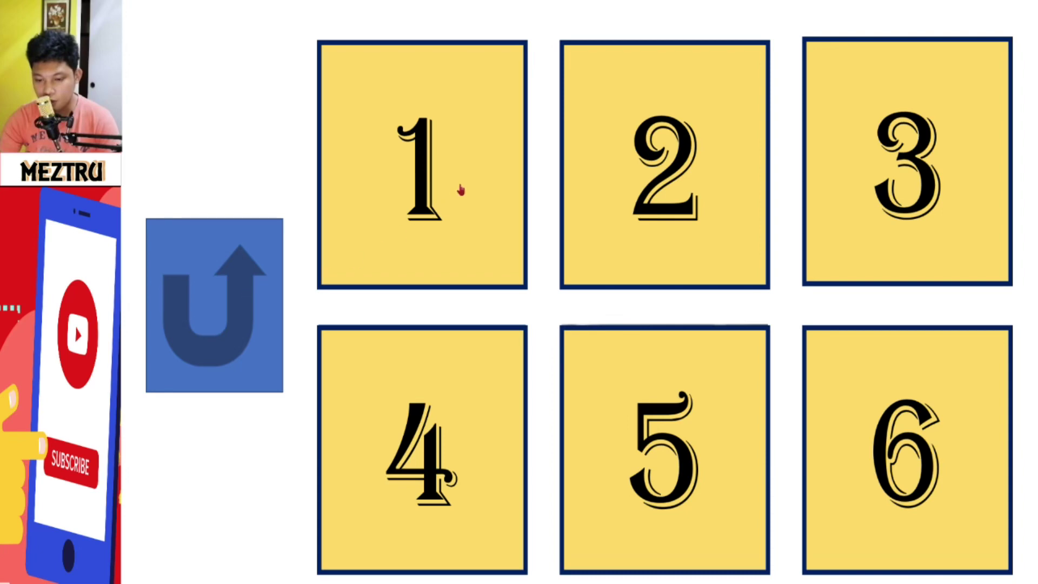
In the slide show, reveal cards 1, 6, 2 and 4, then reset them with the Return button.
{"action": "left_click", "coordinate": [427, 157]}
{"action": "left_click", "coordinate": [899, 429]}
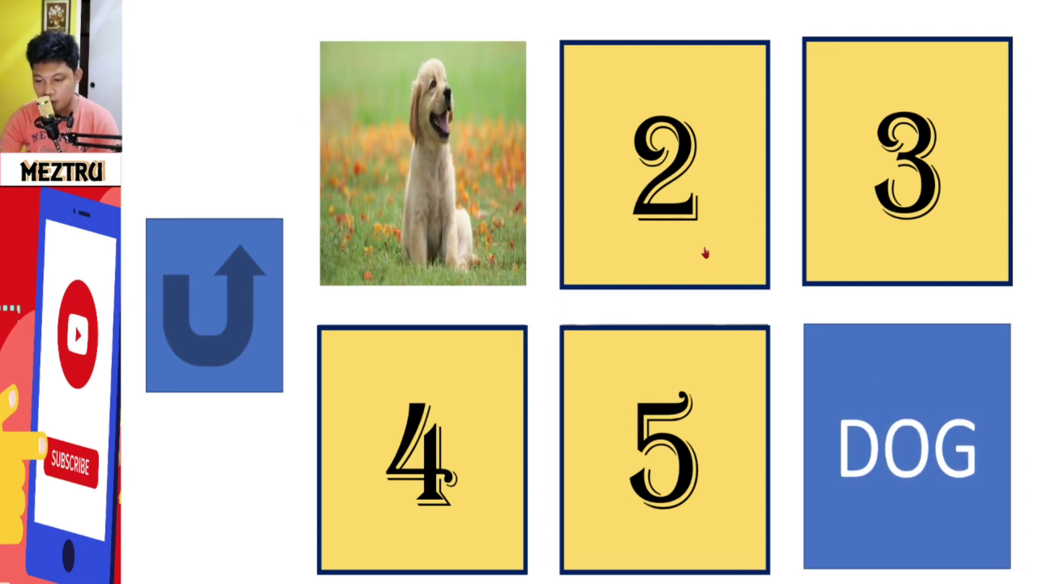
{"action": "left_click", "coordinate": [695, 177]}
{"action": "left_click", "coordinate": [475, 384]}
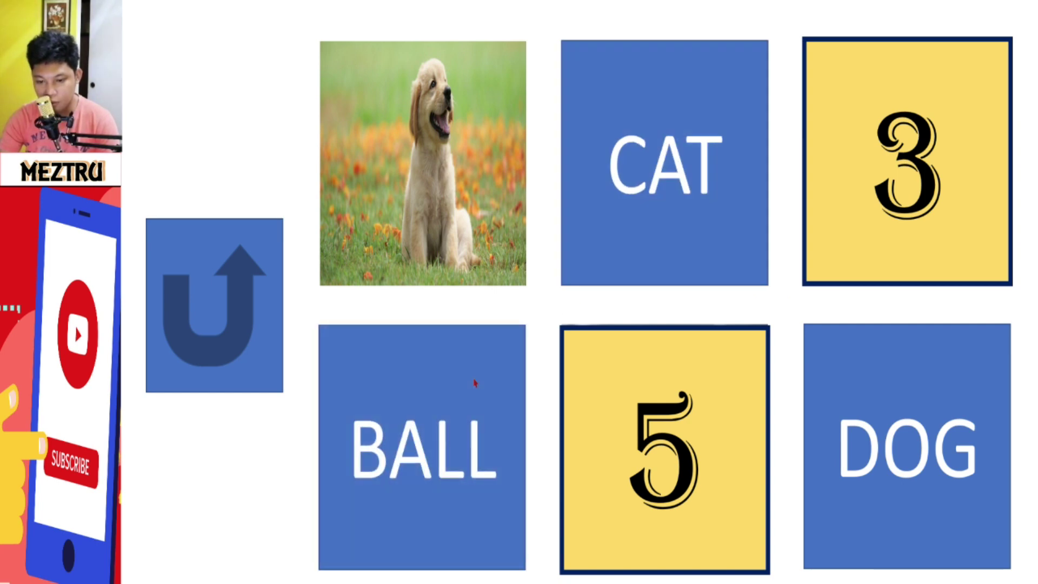
{"action": "left_click", "coordinate": [236, 319]}
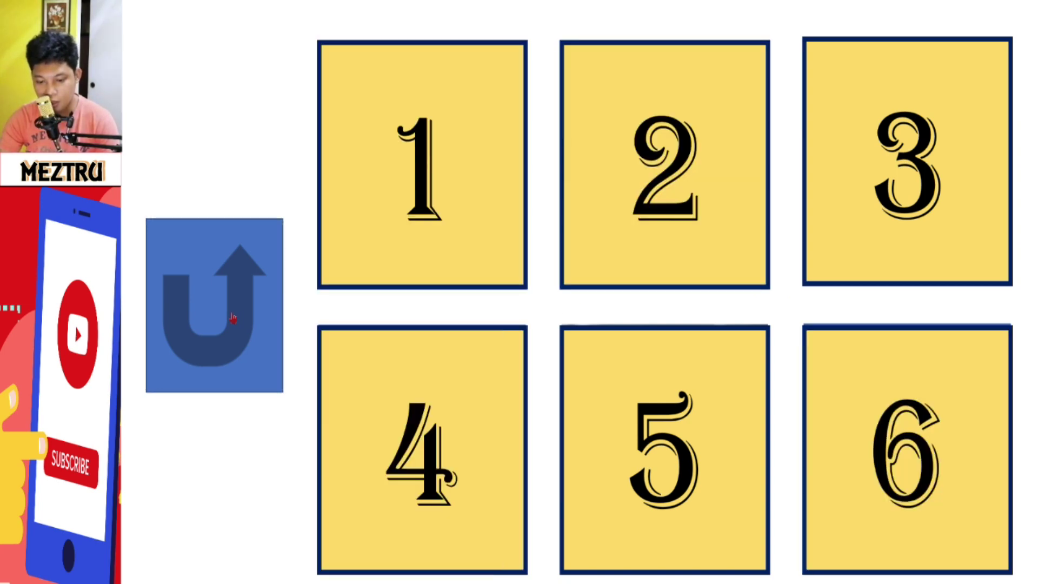
Reveal cards 1 and 5, then reset them again with the Return button.
{"action": "left_click", "coordinate": [455, 219]}
{"action": "left_click", "coordinate": [638, 398]}
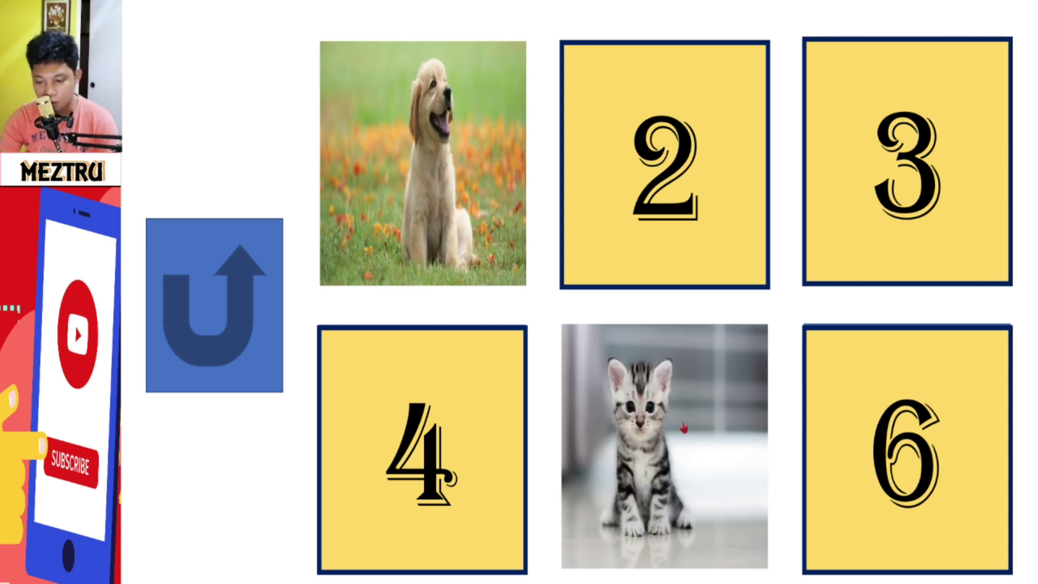
{"action": "left_click", "coordinate": [246, 260]}
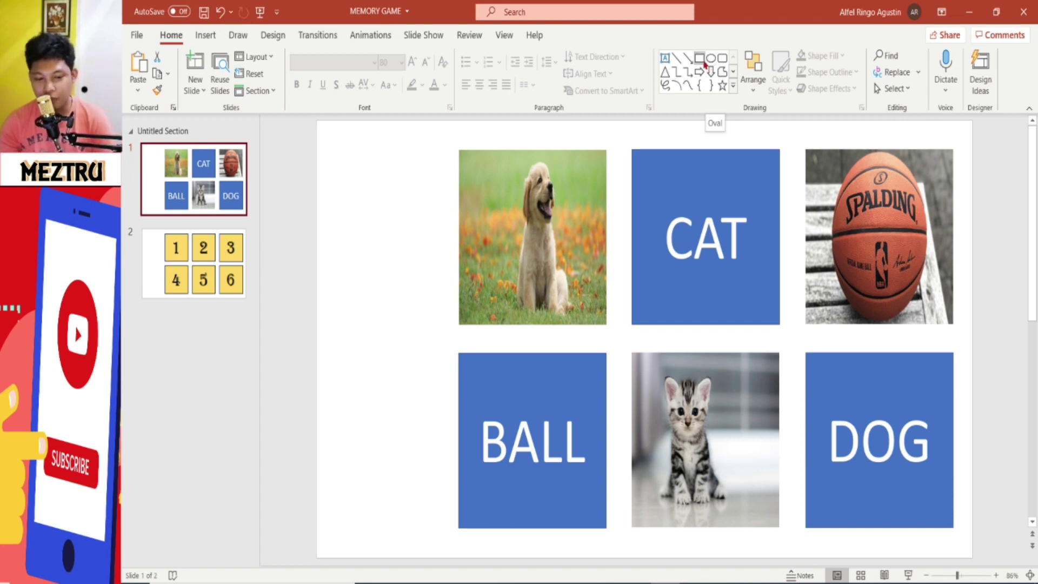
{"action": "left_click", "coordinate": [166, 255]}
{"action": "left_click", "coordinate": [166, 255]}
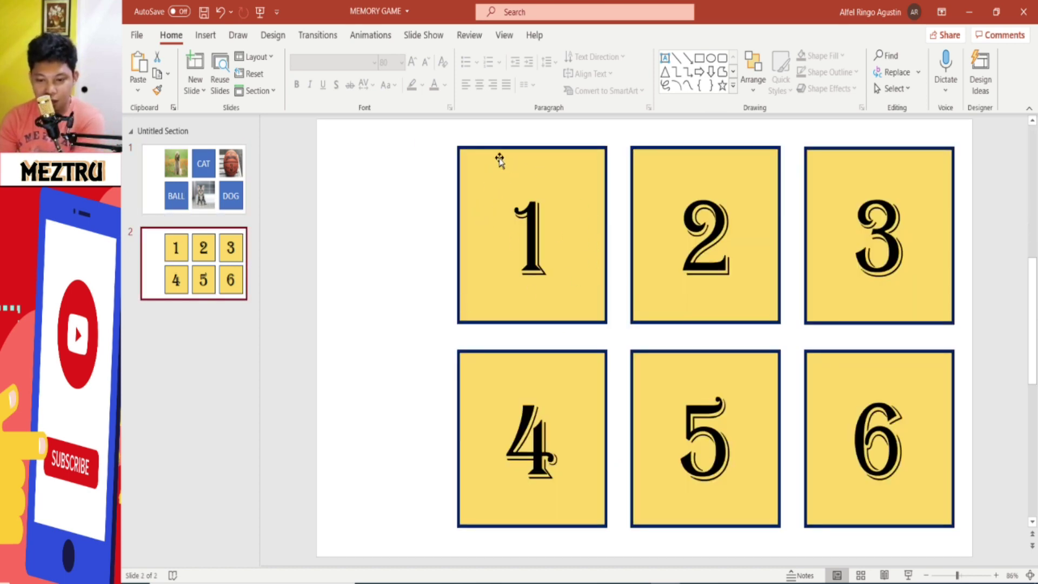
{"action": "key", "text": "Up"}
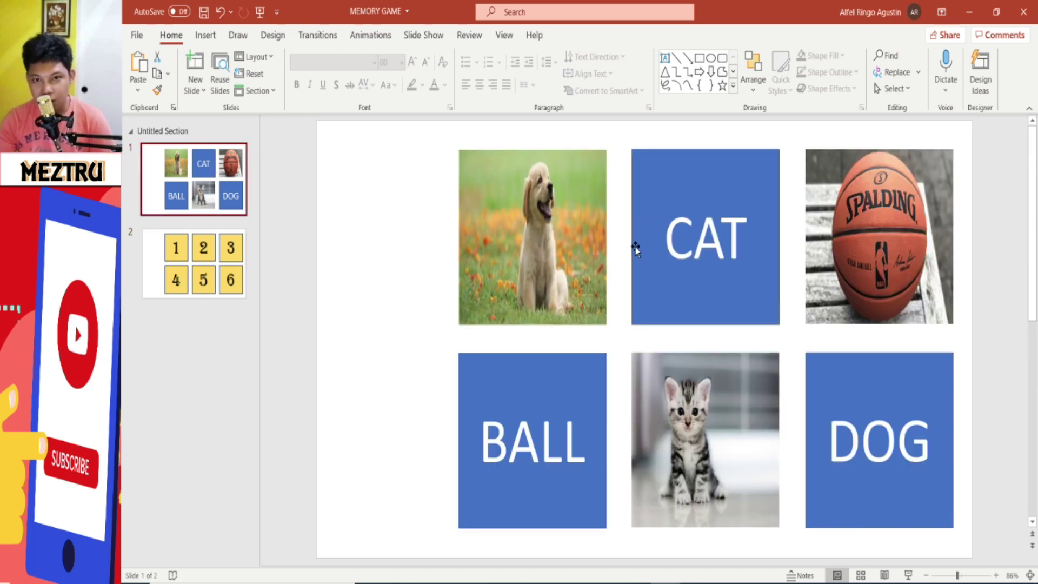
{"action": "key", "text": "Down"}
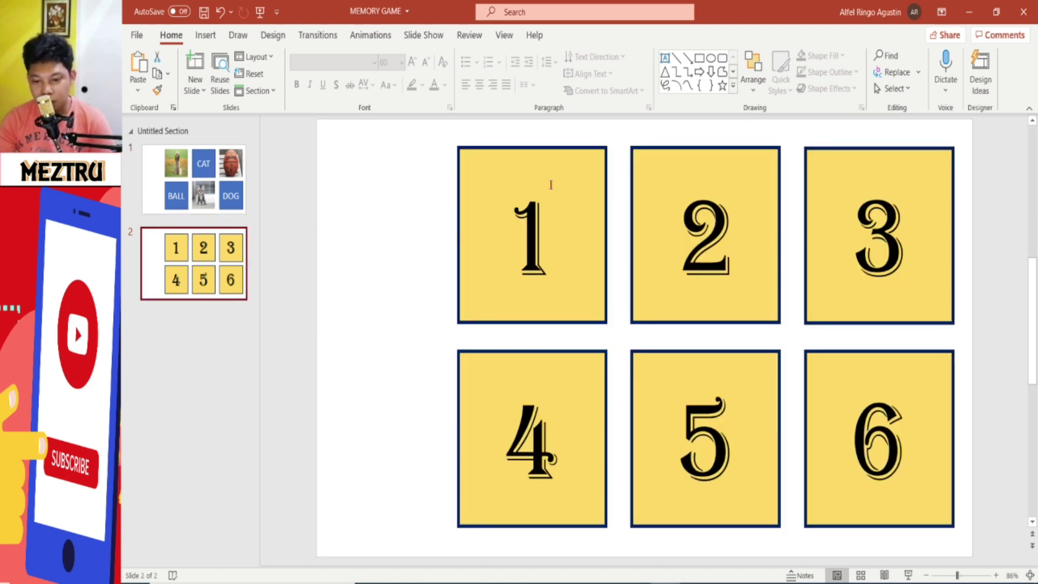
{"action": "key", "text": "Up"}
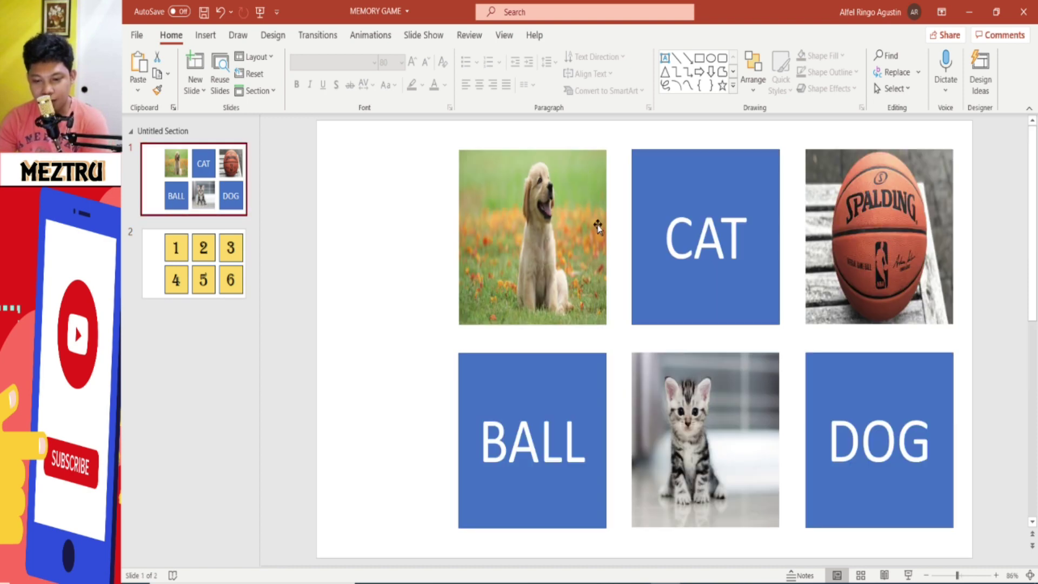
{"action": "key", "text": "Down"}
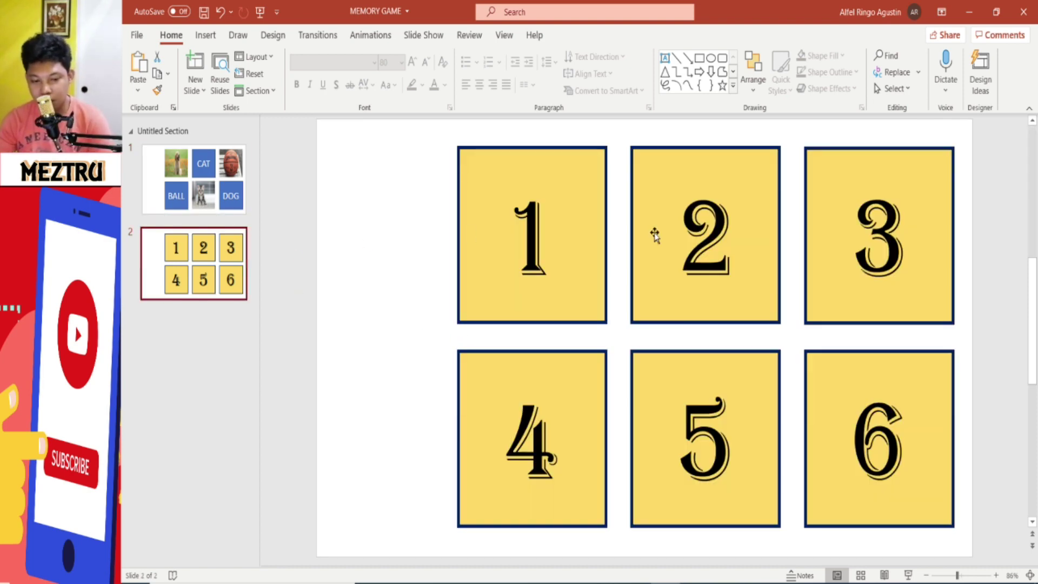
{"action": "key", "text": "Up"}
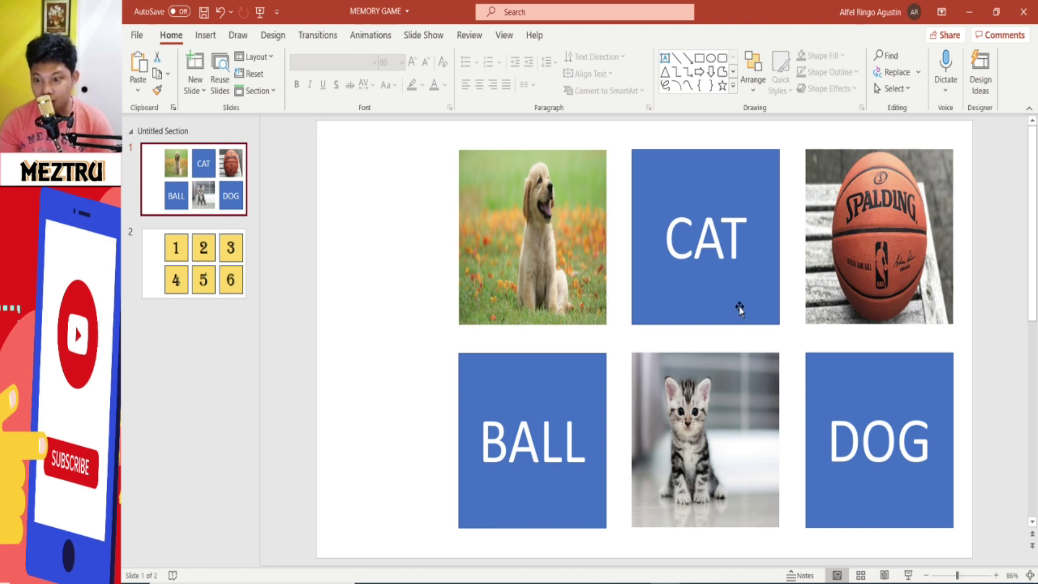
{"action": "left_click", "coordinate": [220, 266]}
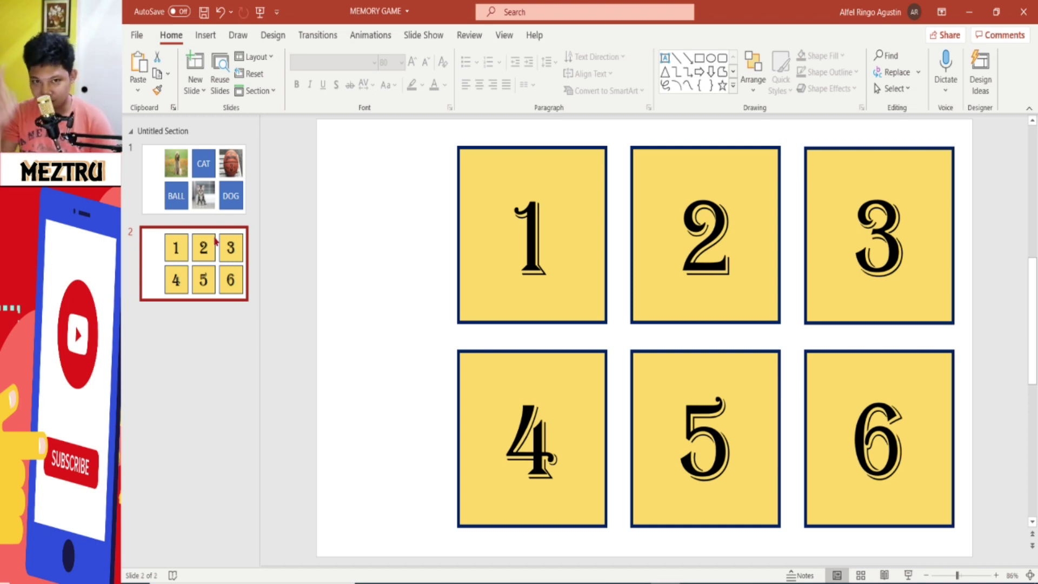
{"action": "left_click", "coordinate": [204, 191]}
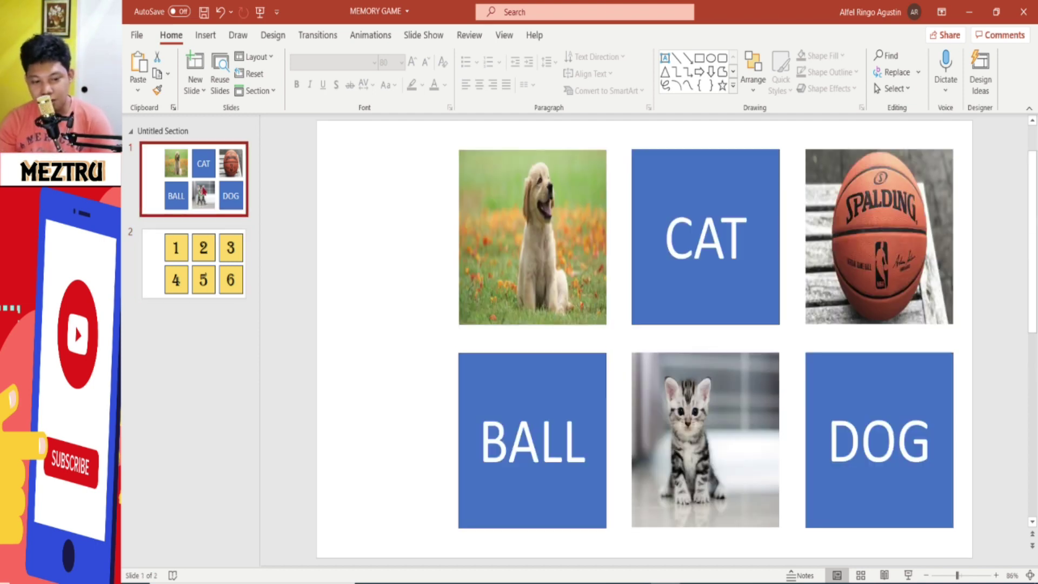
{"action": "left_click", "coordinate": [476, 216]}
{"action": "left_click", "coordinate": [718, 238]}
{"action": "left_click", "coordinate": [857, 211]}
{"action": "left_click", "coordinate": [511, 203]}
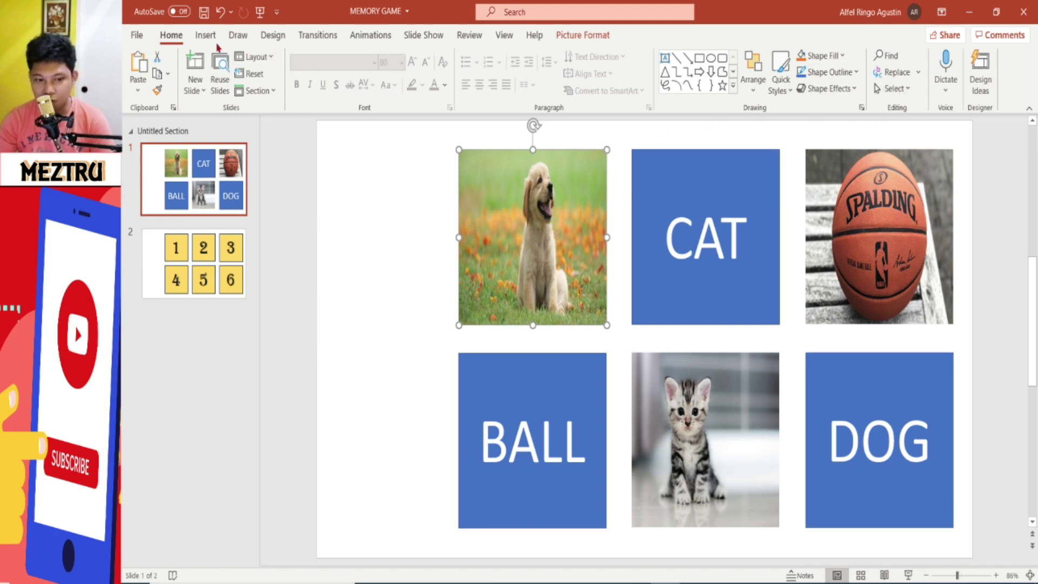
In the Selection Pane, rename the dog picture DOG PIC and the cat picture CAT.
{"action": "left_click", "coordinate": [892, 88]}
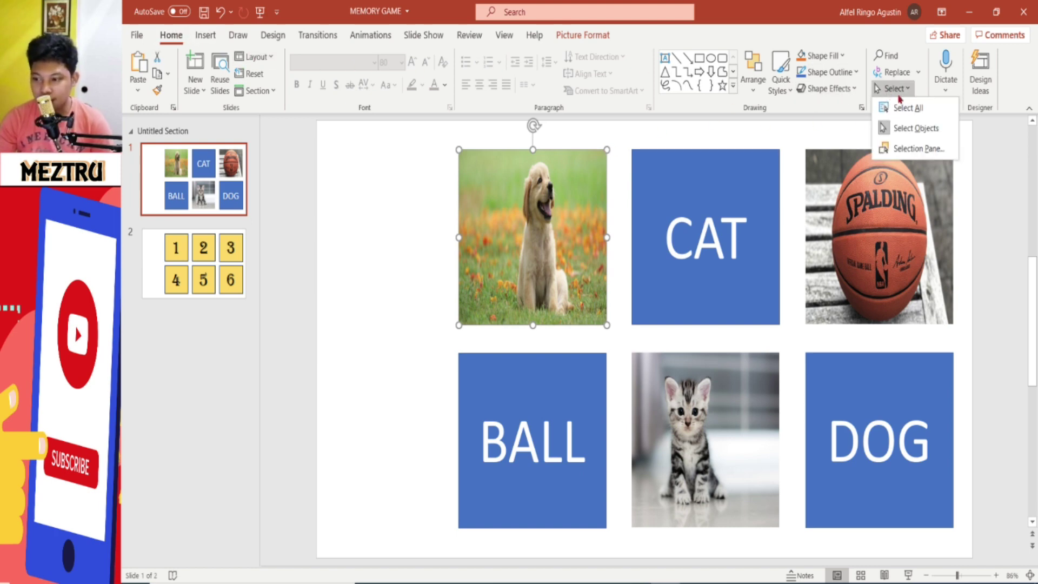
{"action": "left_click", "coordinate": [918, 147]}
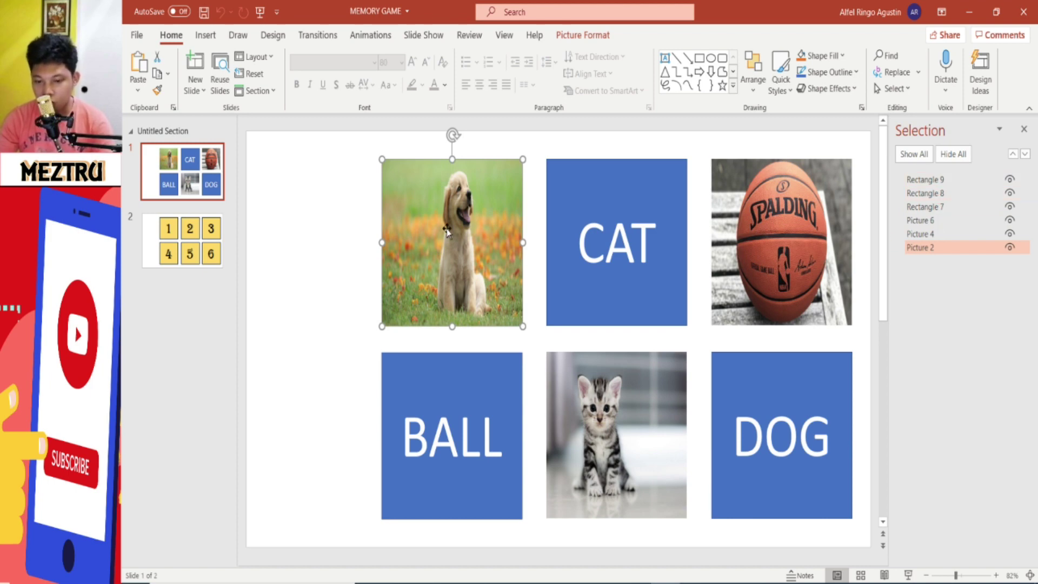
{"action": "double_click", "coordinate": [935, 247]}
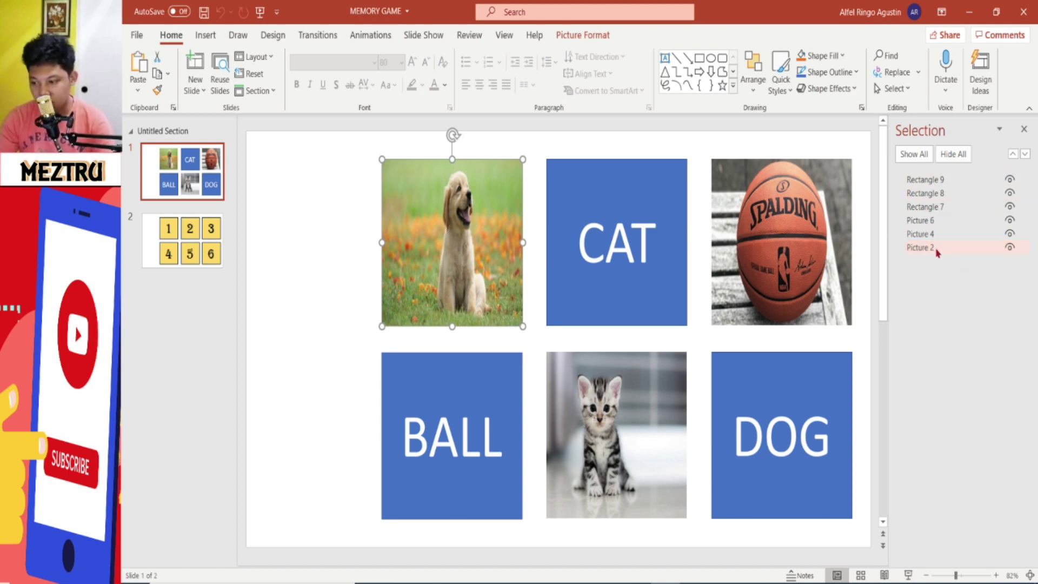
{"action": "key", "text": "ctrl+a"}
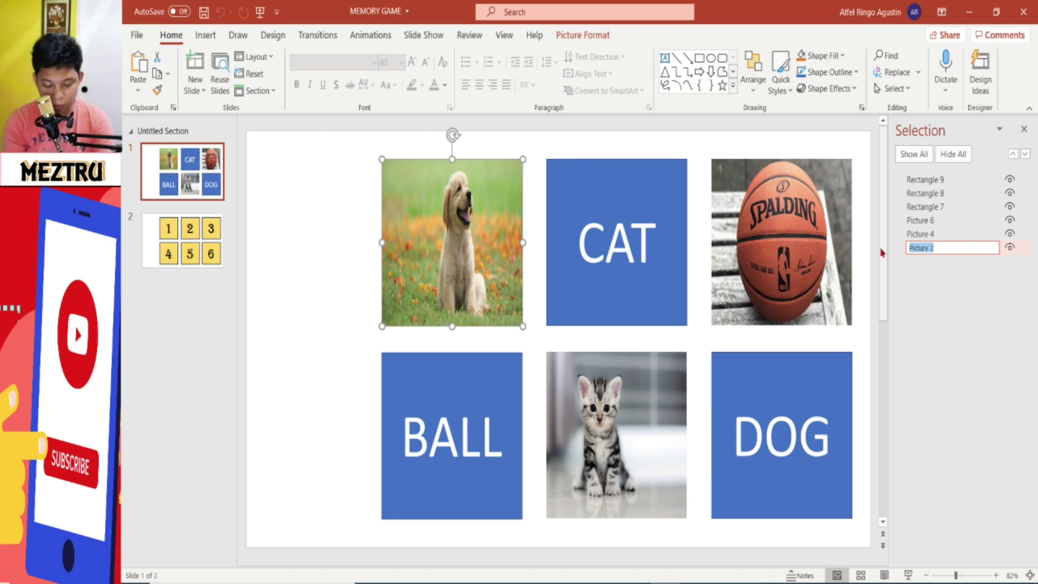
{"action": "type", "text": "DOG PIC"}
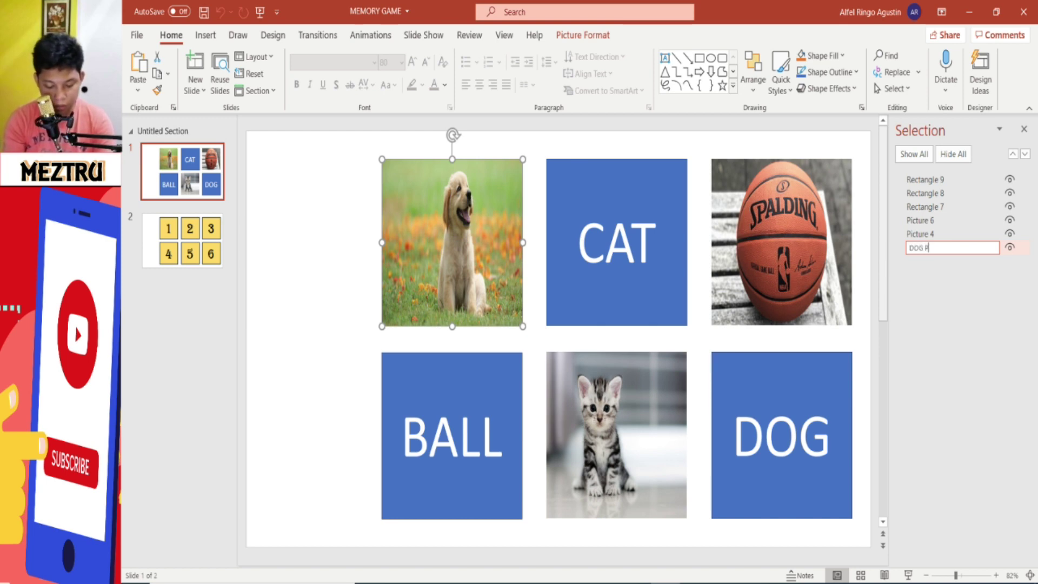
{"action": "left_click", "coordinate": [924, 235]}
{"action": "double_click", "coordinate": [924, 235]}
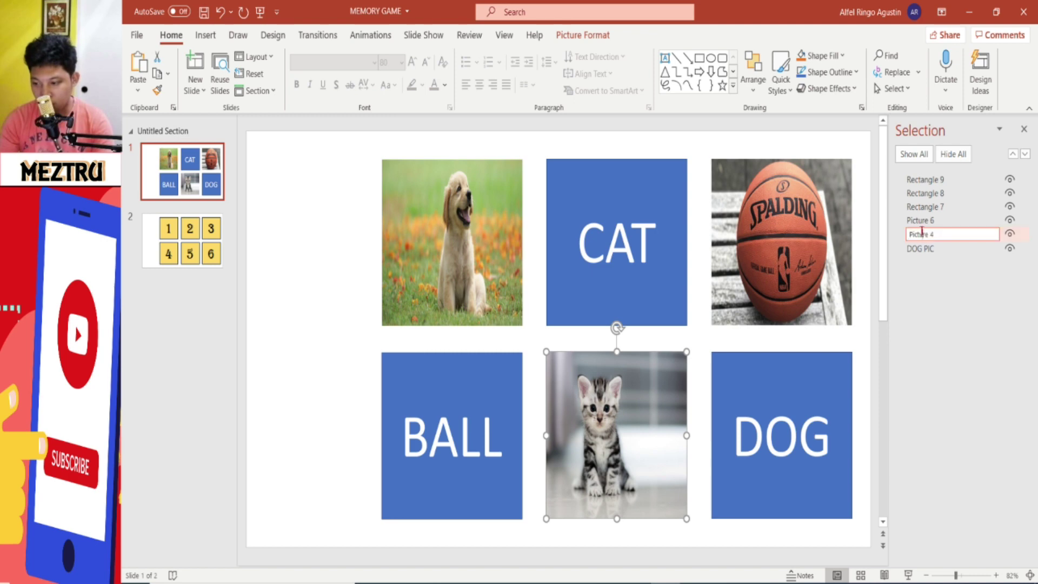
{"action": "key", "text": "ctrl+a"}
{"action": "type", "text": "CAT"}
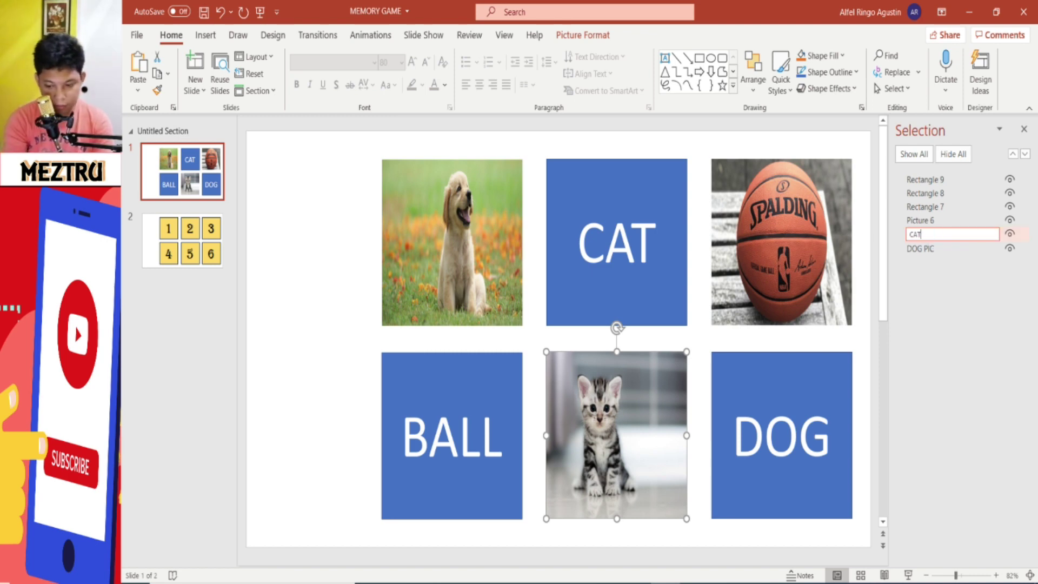
{"action": "key", "text": "Return"}
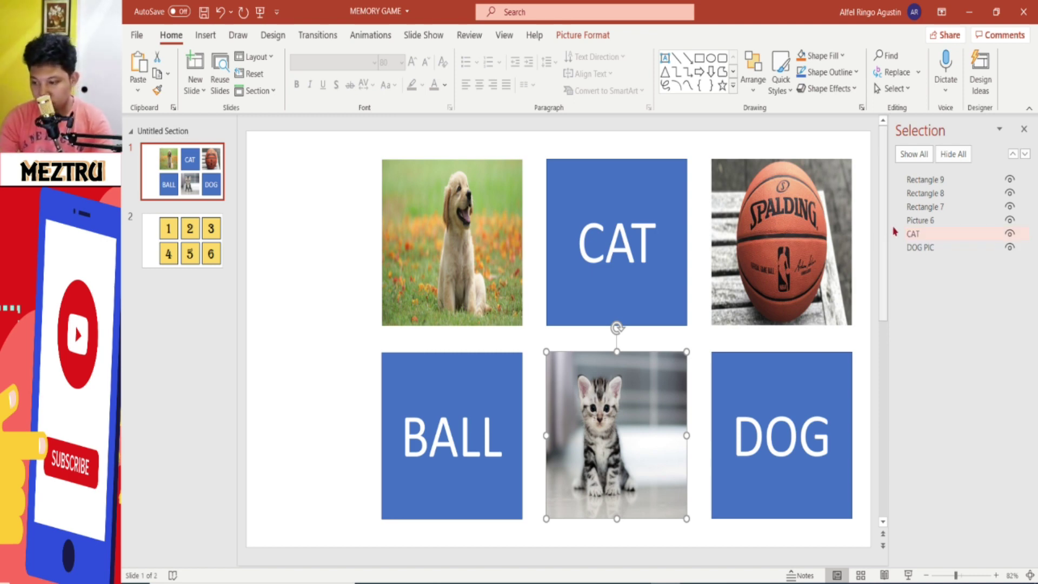
Rename the basketball picture BALL PIC and change the cat picture's name to CAT PIC.
{"action": "left_click", "coordinate": [919, 221]}
{"action": "left_click", "coordinate": [935, 222]}
{"action": "key", "text": "ctrl+a"}
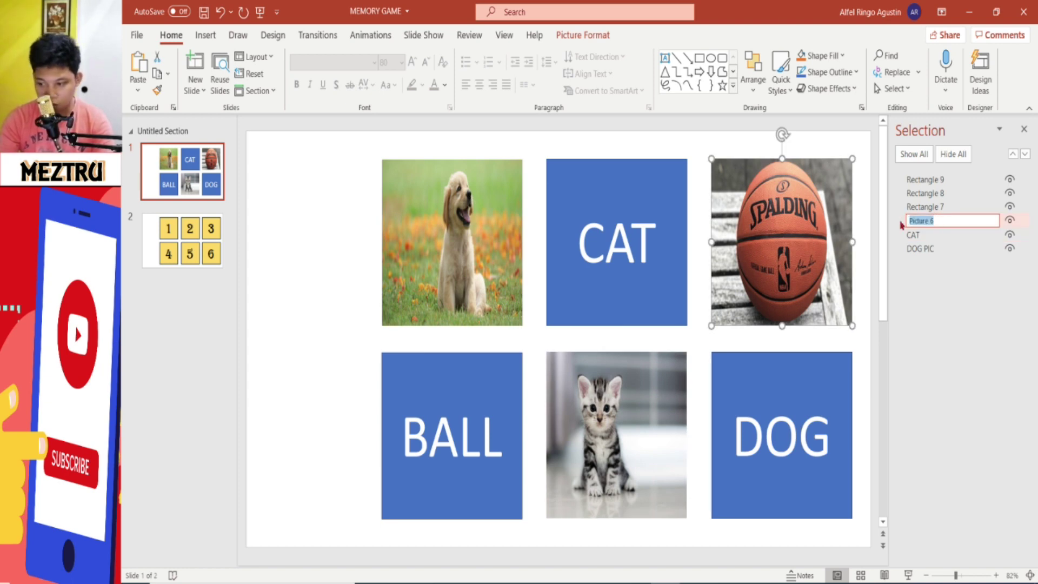
{"action": "type", "text": "BALL PIC"}
{"action": "left_click", "coordinate": [919, 234]}
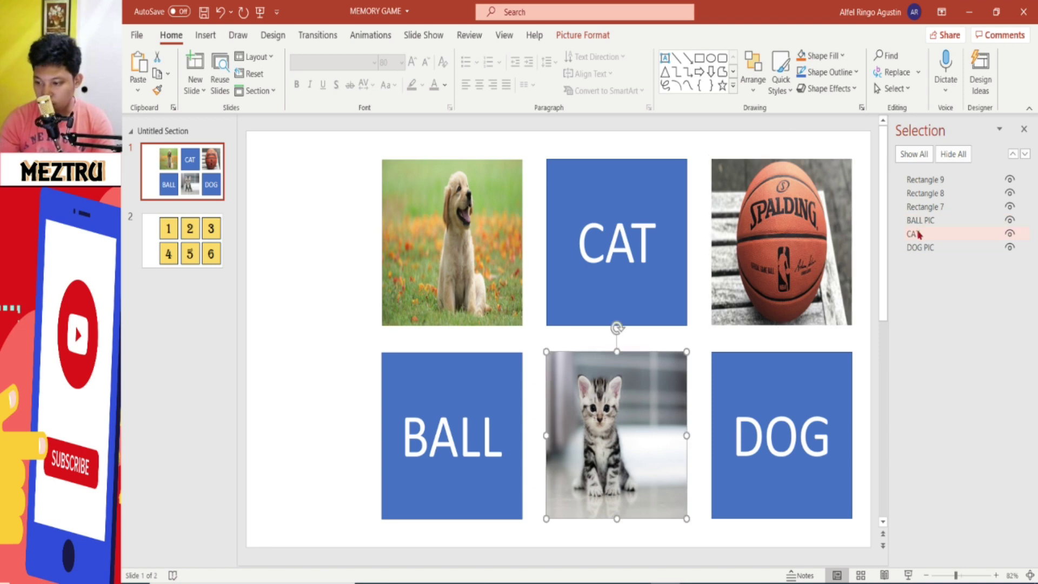
{"action": "left_click", "coordinate": [919, 235]}
{"action": "type", "text": "PIC"}
{"action": "key", "text": "Return"}
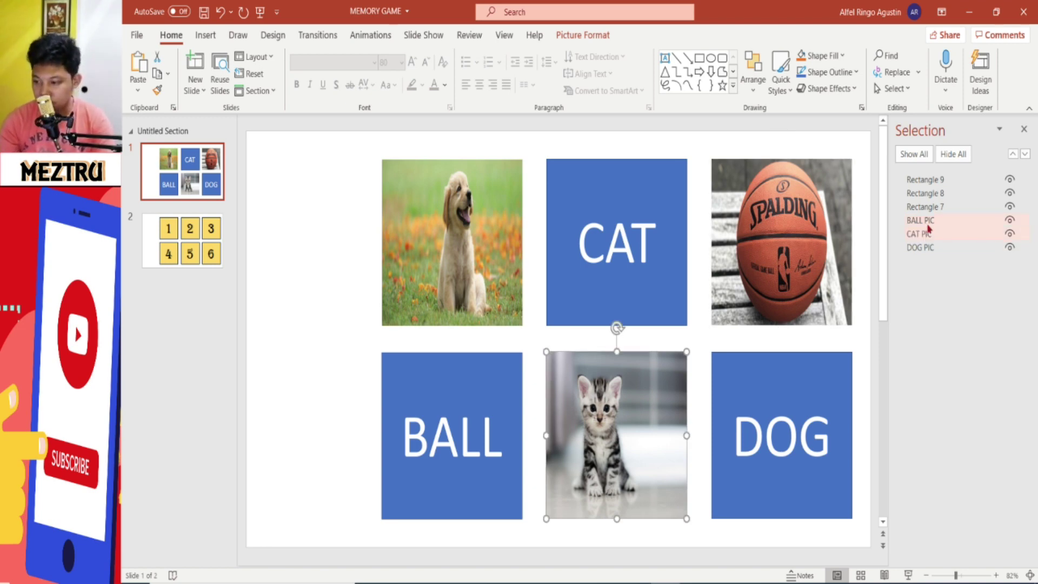
Name the dog and cat word card shapes DOG and CAT.
{"action": "left_click", "coordinate": [932, 207]}
{"action": "left_click", "coordinate": [940, 209]}
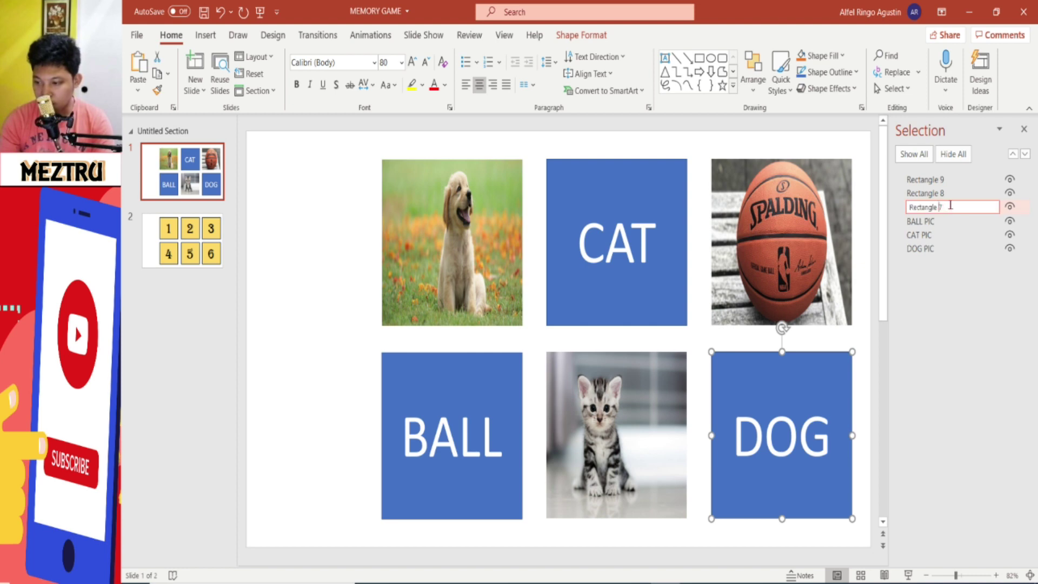
{"action": "type", "text": "DOG"}
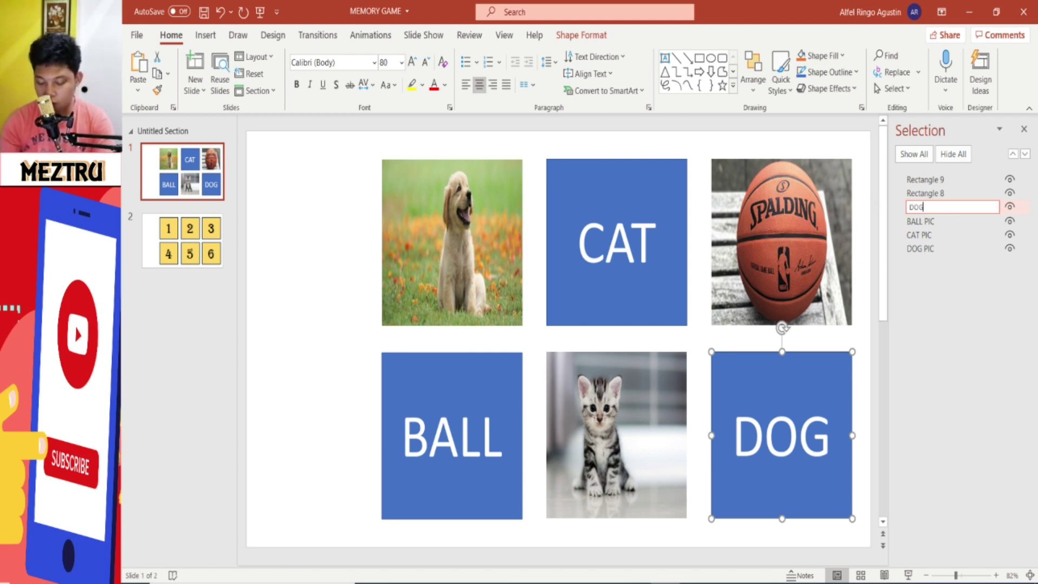
{"action": "key", "text": "Return"}
{"action": "left_click", "coordinate": [926, 193]}
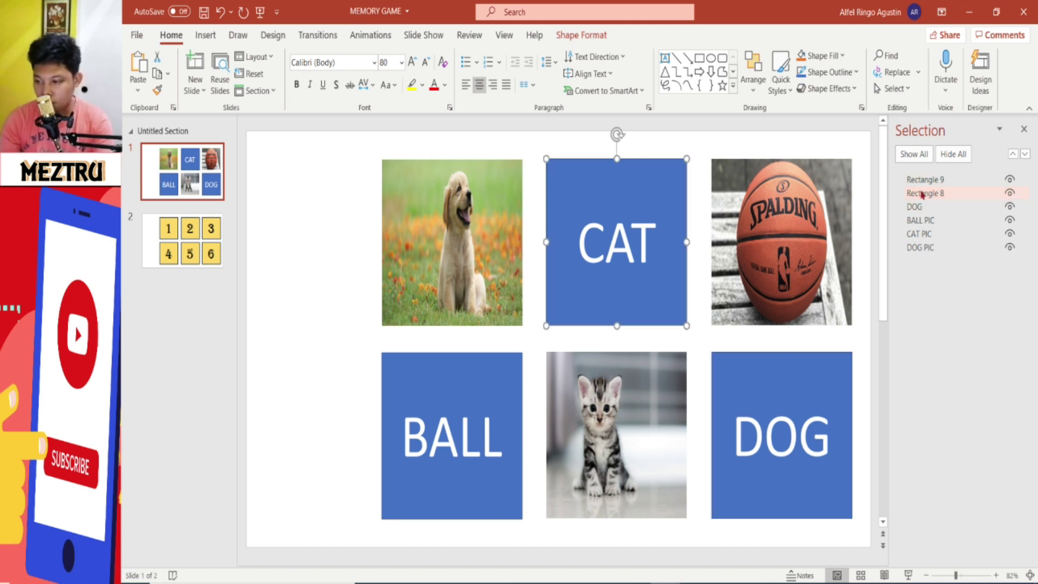
{"action": "left_click", "coordinate": [946, 194]}
{"action": "left_click_drag", "start_coordinate": [951, 194], "coordinate": [867, 198]}
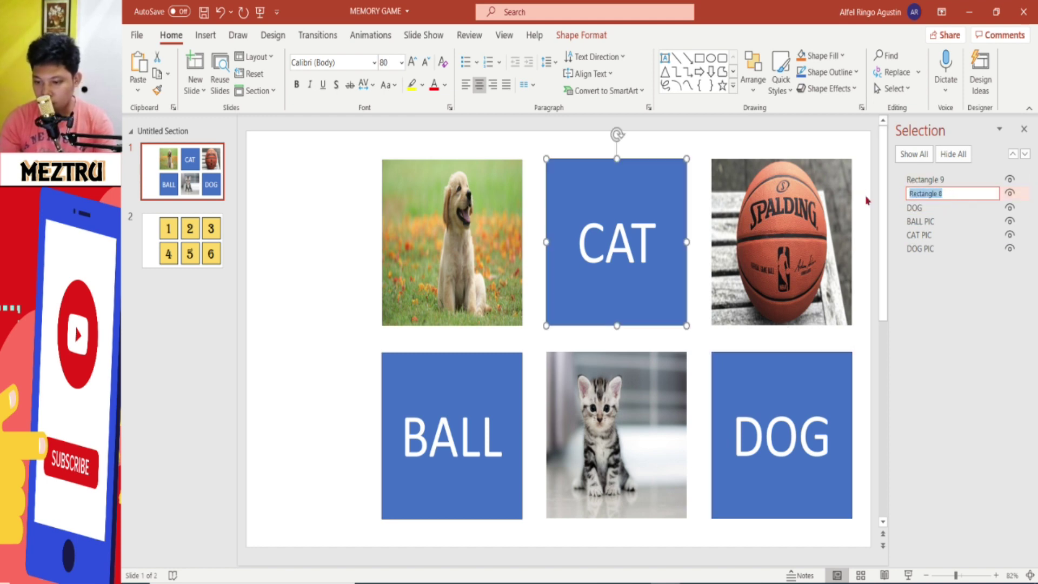
{"action": "type", "text": "CAT"}
{"action": "key", "text": "Return"}
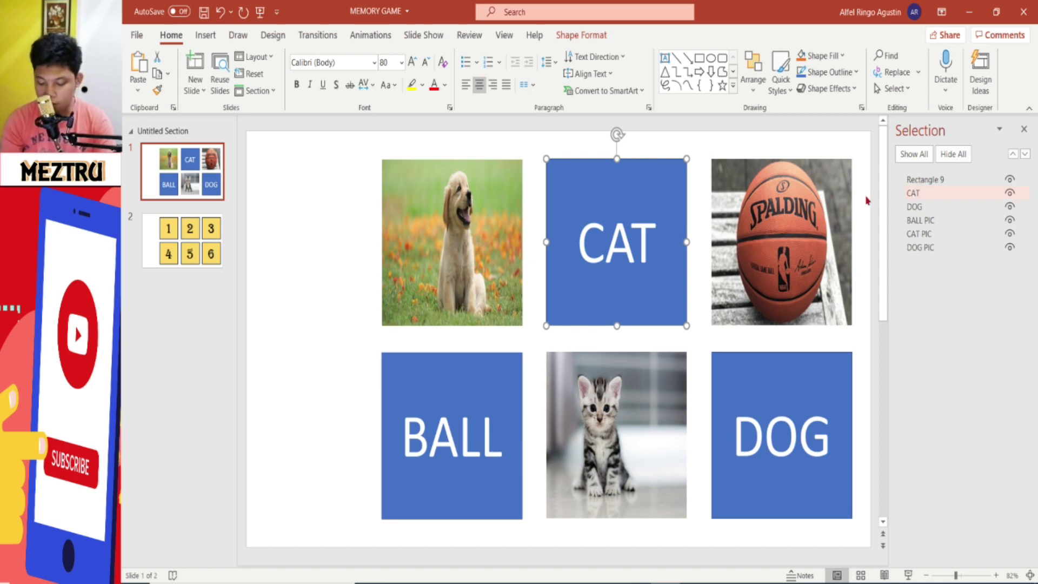
Name the ball word card shape BALL.
{"action": "left_click", "coordinate": [917, 181]}
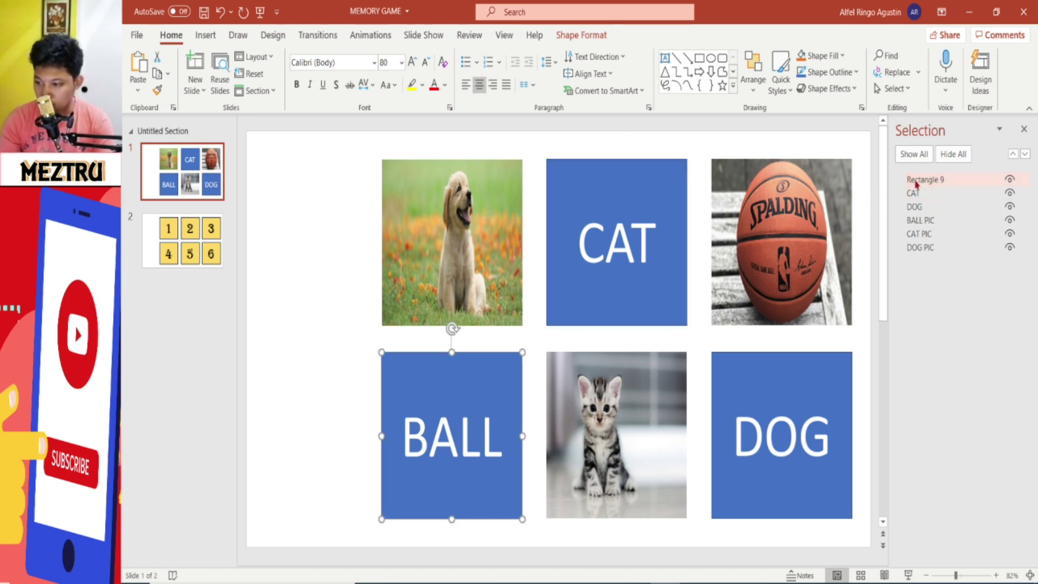
{"action": "left_click", "coordinate": [934, 180]}
{"action": "left_click_drag", "start_coordinate": [952, 178], "coordinate": [865, 182]}
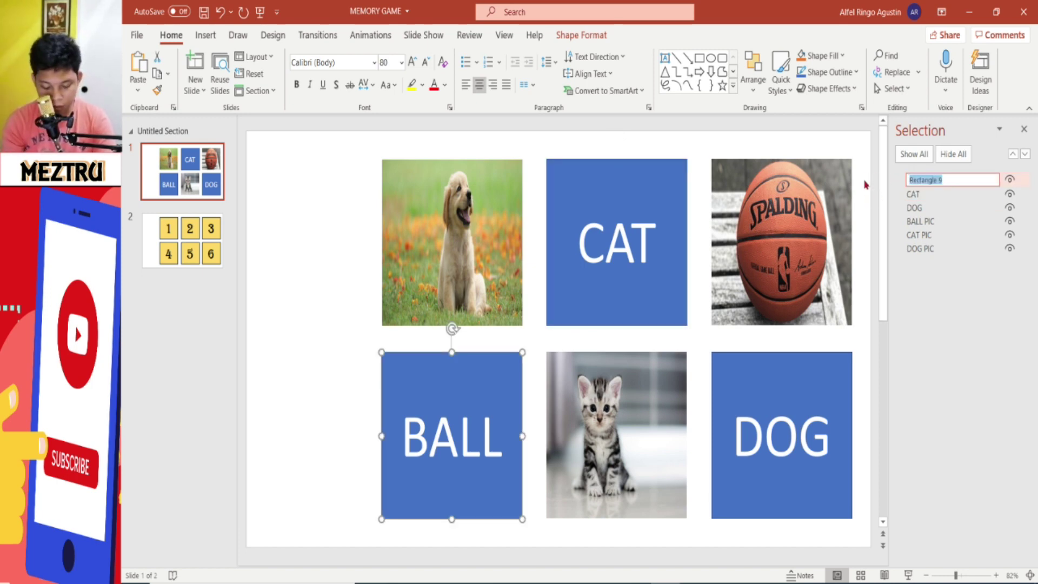
{"action": "type", "text": "BALL"}
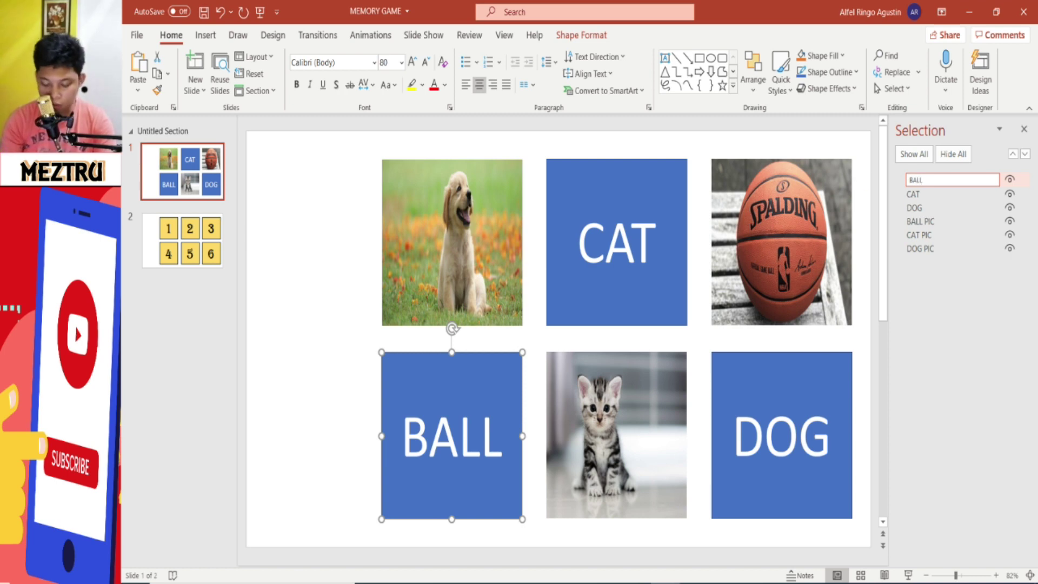
{"action": "key", "text": "Return"}
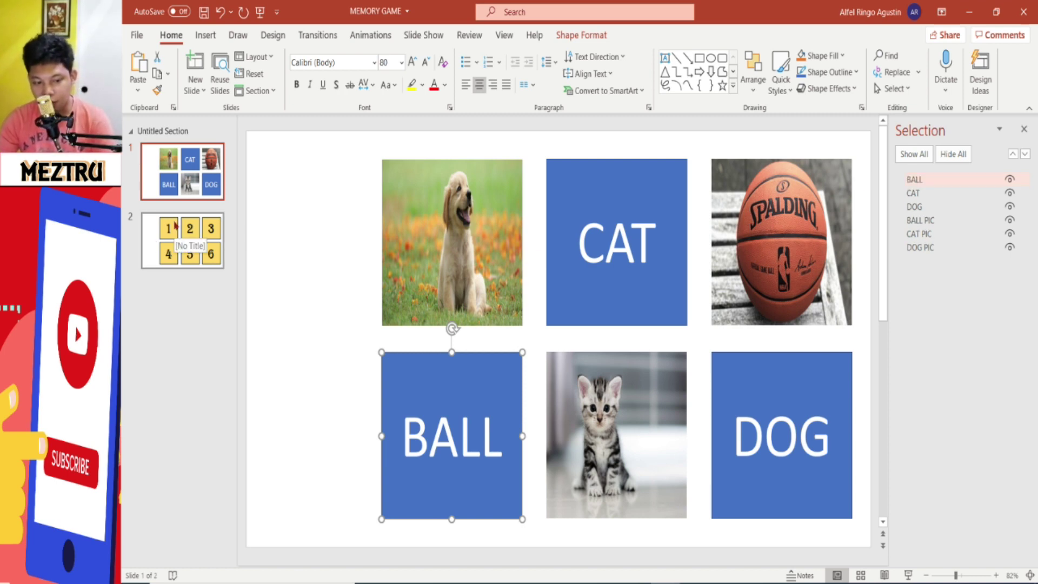
{"action": "left_click", "coordinate": [175, 224]}
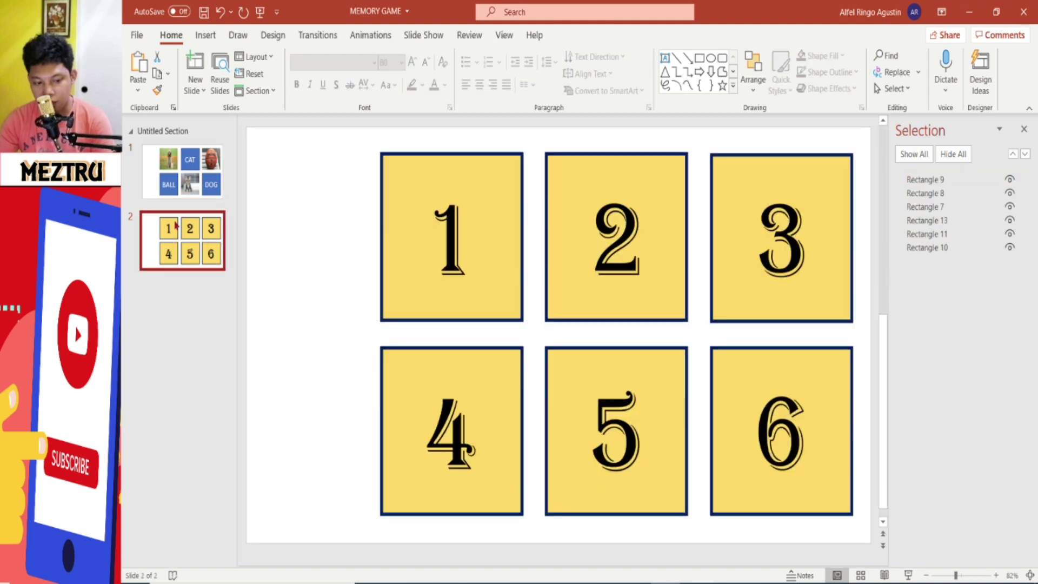
Rename the first three yellow cards on slide 2 to 1, 2 and 3.
{"action": "left_click", "coordinate": [485, 212]}
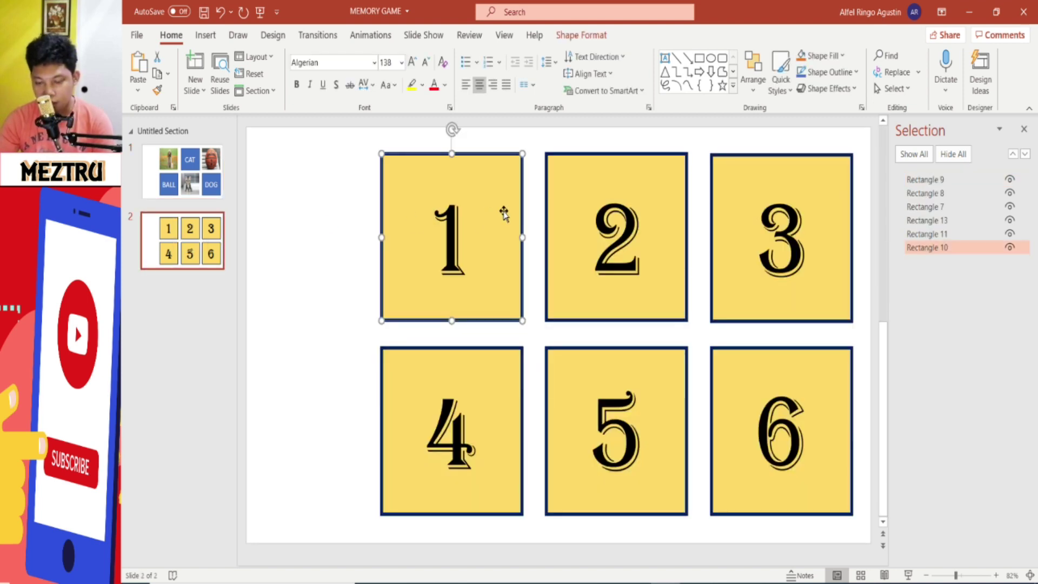
{"action": "double_click", "coordinate": [925, 248]}
{"action": "type", "text": "1"}
{"action": "key", "text": "Return"}
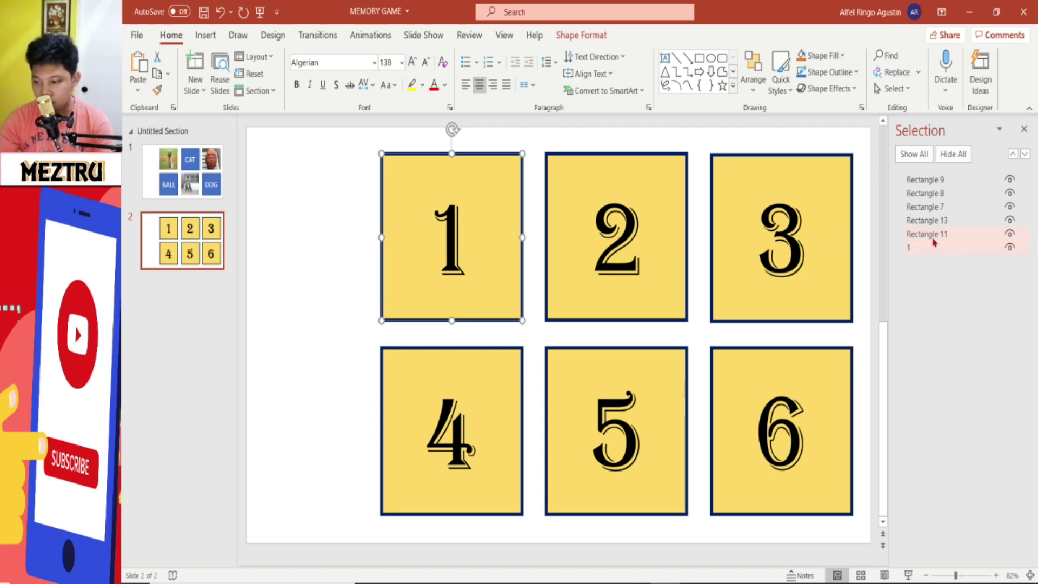
{"action": "double_click", "coordinate": [934, 242]}
{"action": "type", "text": "2"}
{"action": "key", "text": "Return"}
{"action": "double_click", "coordinate": [941, 220]}
{"action": "type", "text": "3"}
{"action": "key", "text": "Return"}
Rename the remaining yellow cards to 4, 5 and 6.
{"action": "double_click", "coordinate": [925, 207]}
{"action": "type", "text": "4"}
{"action": "key", "text": "Return"}
{"action": "left_click", "coordinate": [914, 193]}
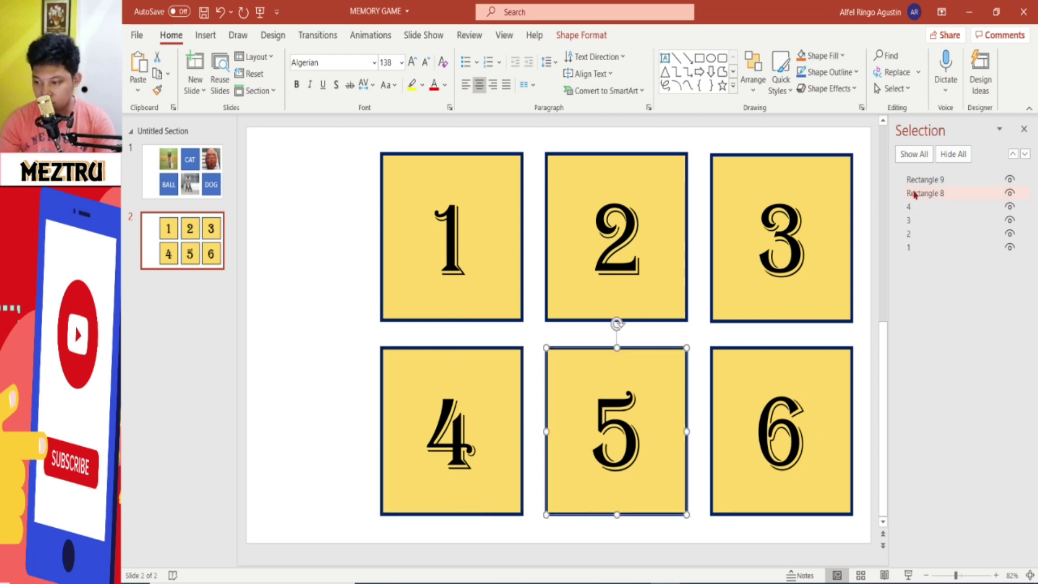
{"action": "left_click", "coordinate": [920, 193]}
{"action": "type", "text": "5"}
{"action": "key", "text": "Return"}
{"action": "left_click", "coordinate": [919, 180]}
{"action": "left_click", "coordinate": [919, 179]}
{"action": "type", "text": "6"}
{"action": "key", "text": "Return"}
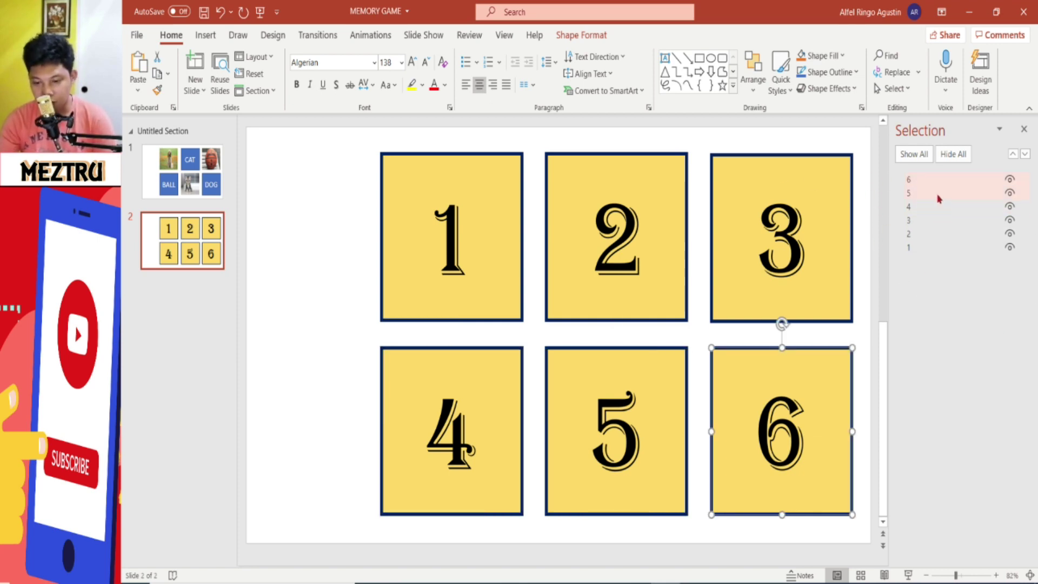
{"action": "left_click", "coordinate": [174, 157]}
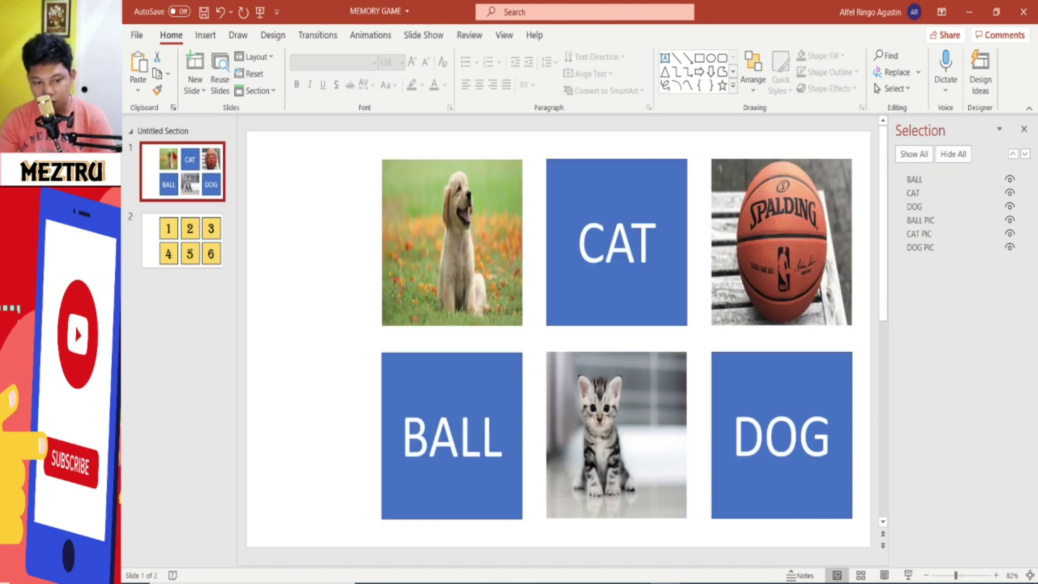
Drag a marquee around all six picture and word tiles on slide 1.
{"action": "mouse_move", "coordinate": [308, 144]}
{"action": "left_mouse_down"}
{"action": "mouse_move", "coordinate": [854, 574]}
{"action": "mouse_move", "coordinate": [853, 538]}
{"action": "left_mouse_up"}
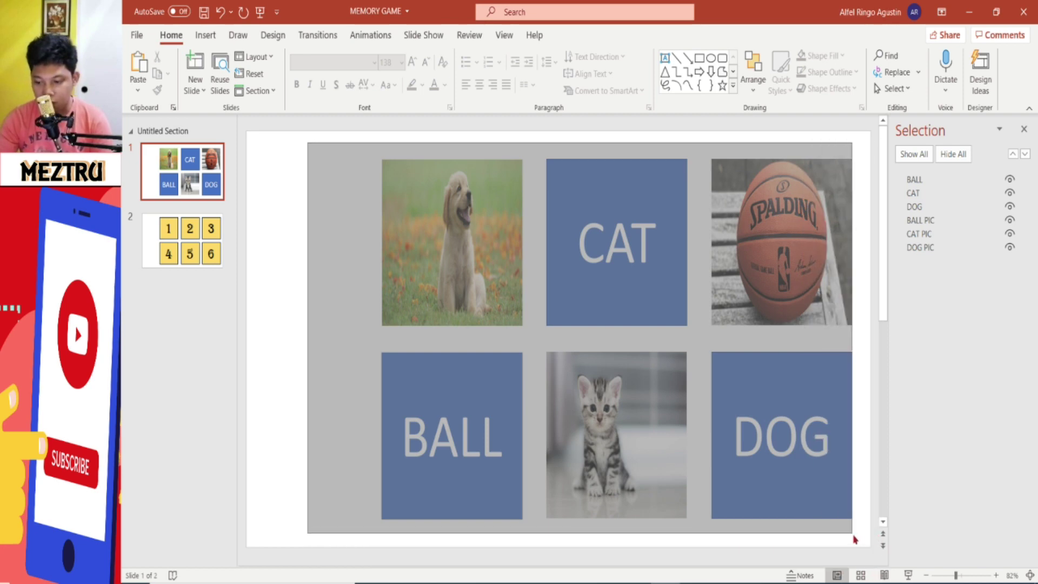
{"action": "left_click_drag", "start_coordinate": [854, 539], "coordinate": [862, 542]}
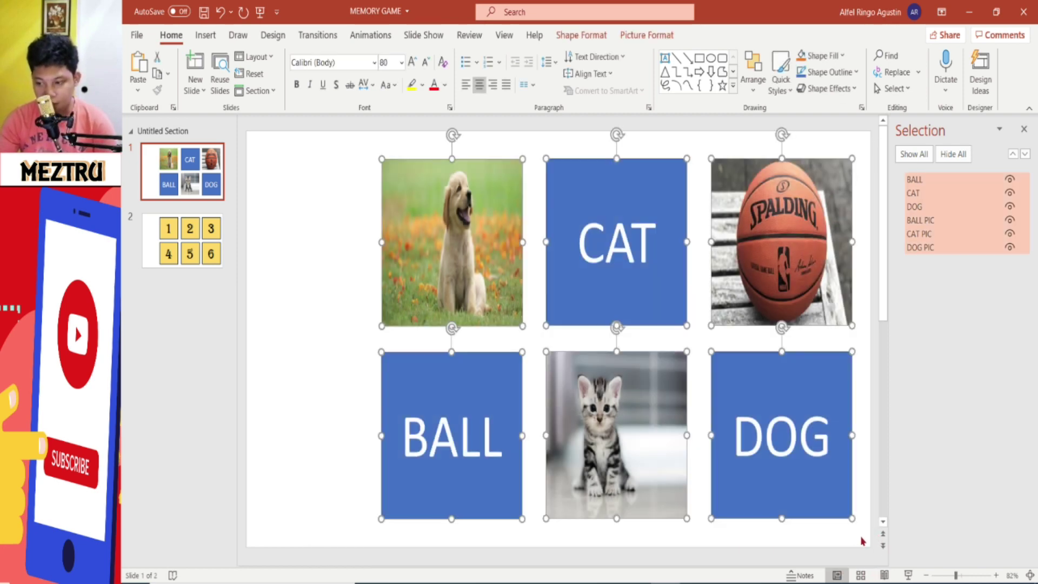
Reselect the six slide-1 tiles and apply the Swivel entrance animation.
{"action": "left_click", "coordinate": [352, 167]}
{"action": "mouse_move", "coordinate": [331, 149]}
{"action": "left_mouse_down"}
{"action": "mouse_move", "coordinate": [846, 547]}
{"action": "mouse_move", "coordinate": [861, 524]}
{"action": "left_mouse_up"}
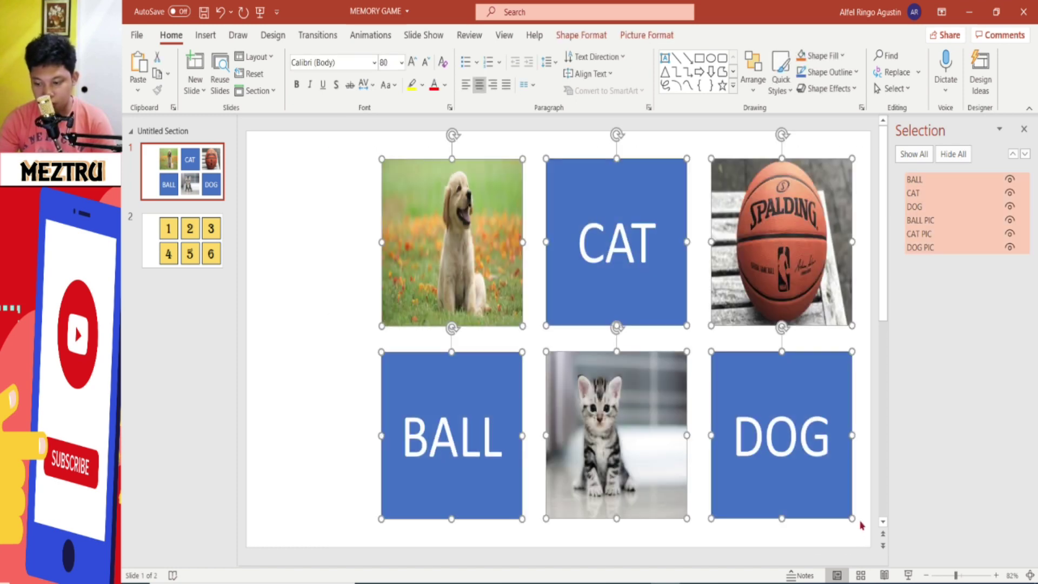
{"action": "left_click", "coordinate": [382, 38]}
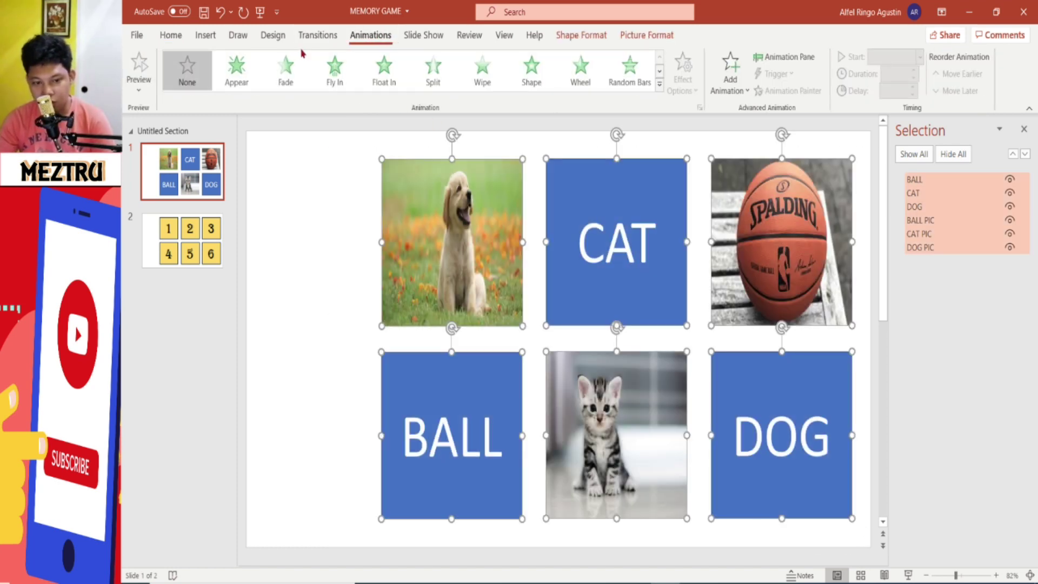
{"action": "left_click", "coordinate": [658, 85]}
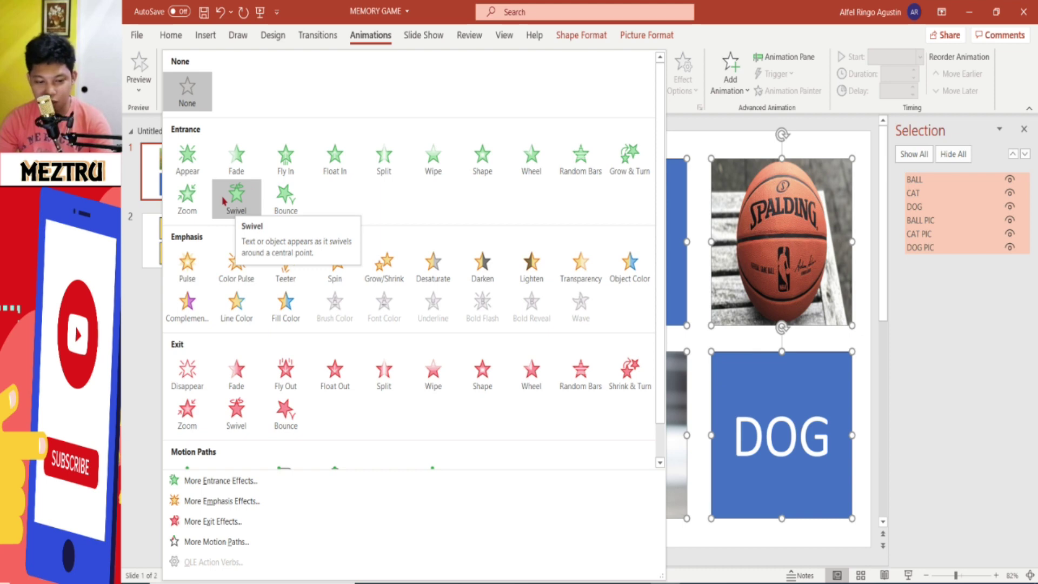
{"action": "left_click", "coordinate": [231, 199]}
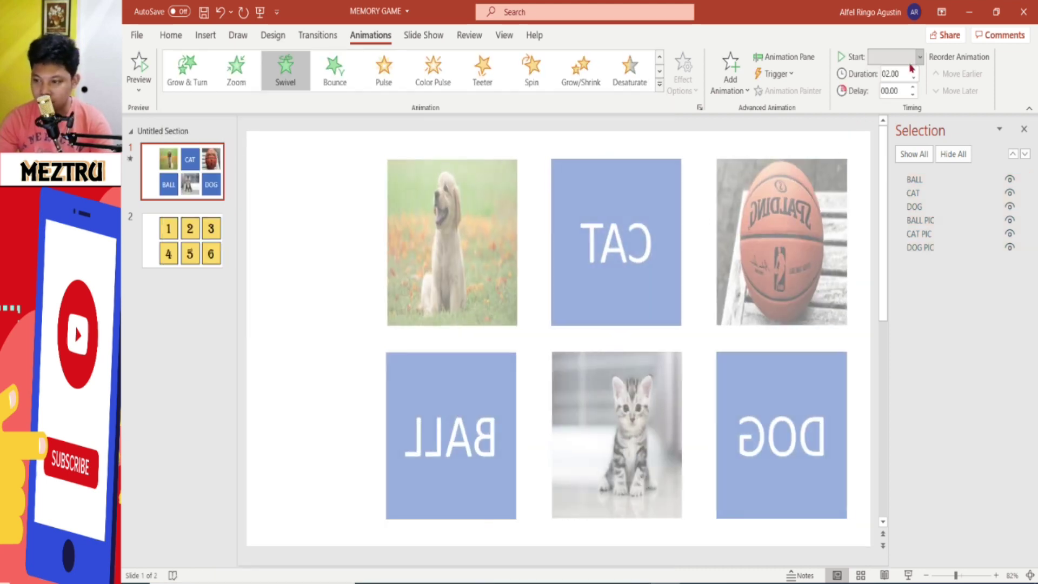
Set the animations to start On Click with a 00.50 duration, and show the Animation Pane.
{"action": "left_click", "coordinate": [920, 56]}
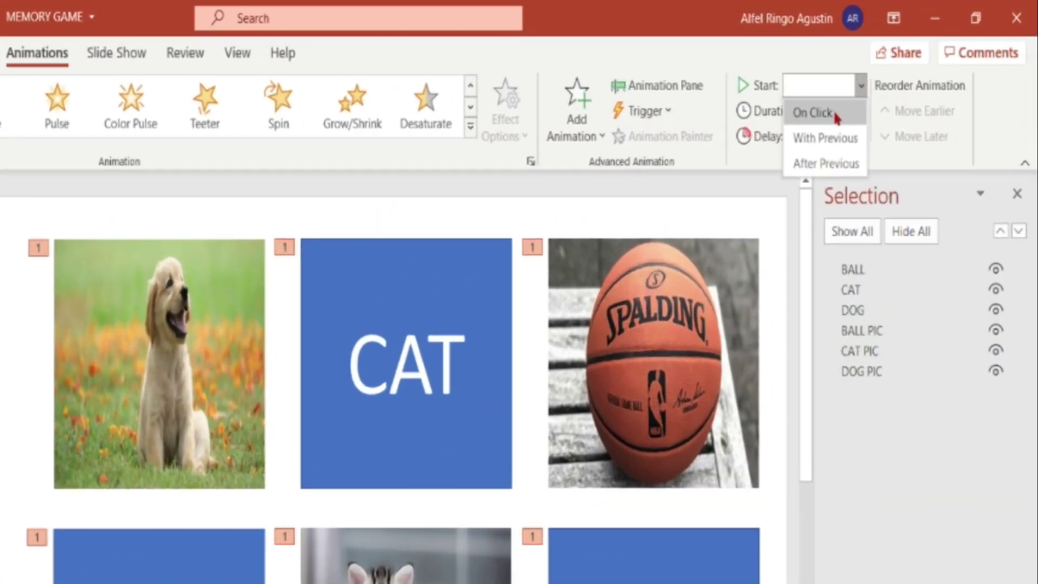
{"action": "left_click", "coordinate": [905, 76]}
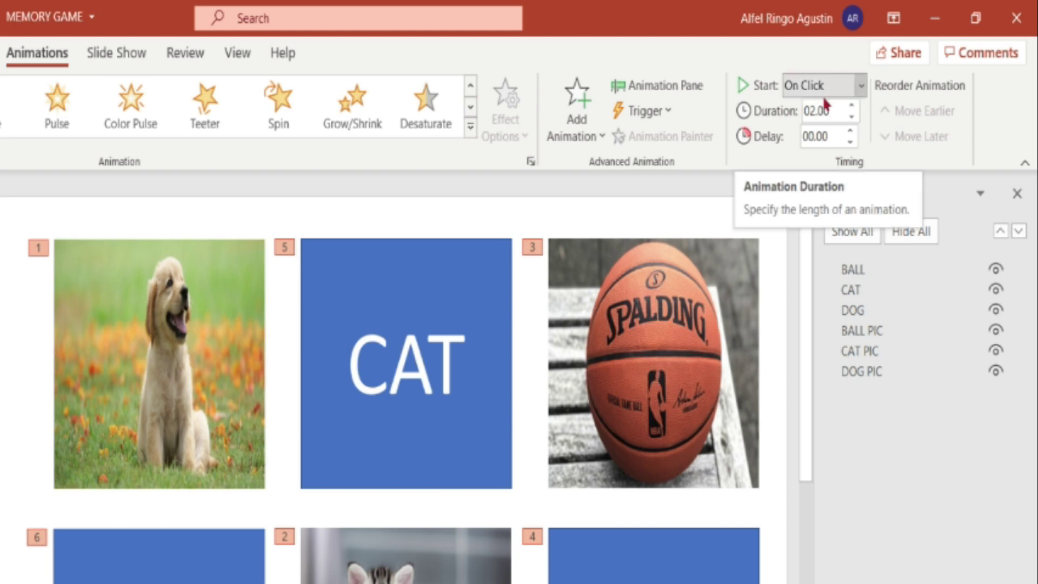
{"action": "left_click", "coordinate": [854, 118]}
{"action": "left_click", "coordinate": [853, 117]}
{"action": "left_click", "coordinate": [853, 118]}
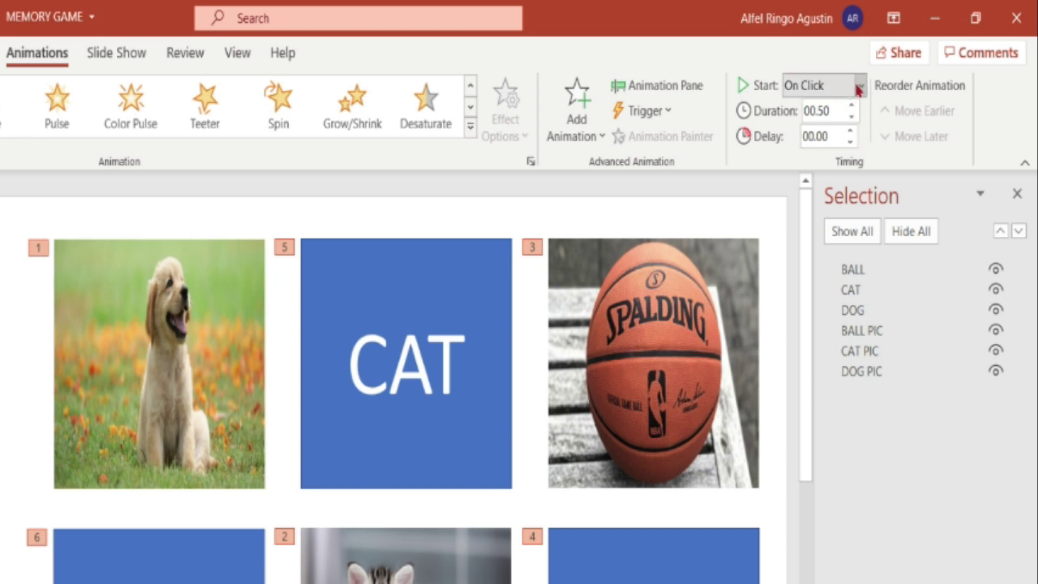
{"action": "left_click", "coordinate": [861, 84]}
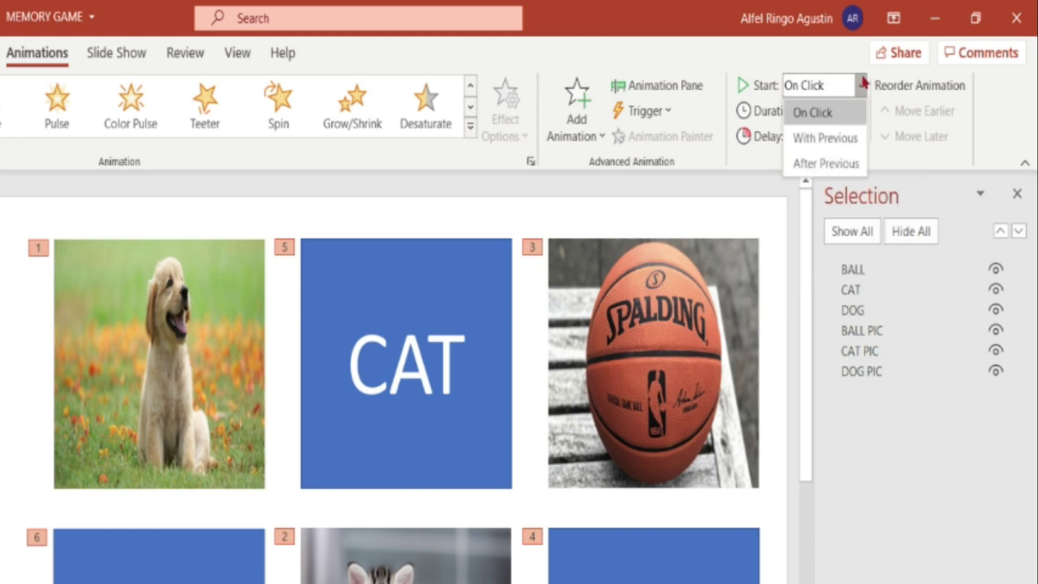
{"action": "left_click", "coordinate": [808, 120]}
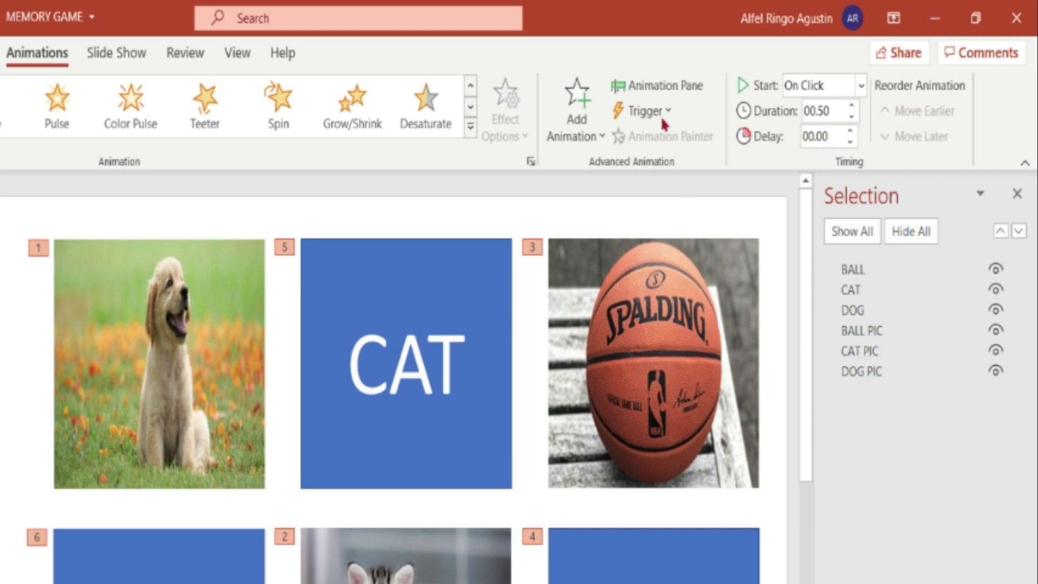
{"action": "left_click", "coordinate": [656, 87]}
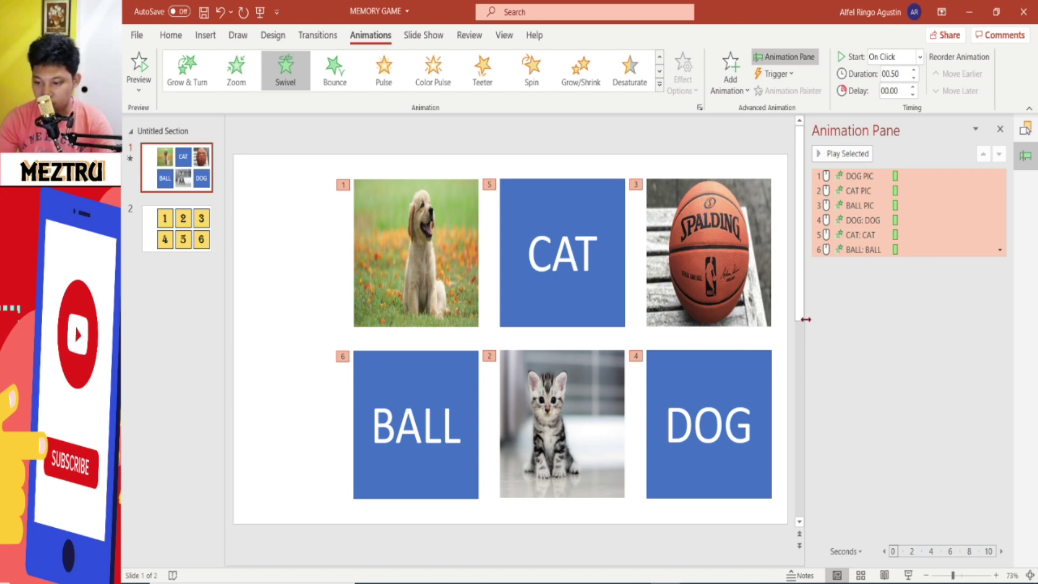
Narrow the Animation Pane to enlarge the slide, then switch to slide 2's numbered cards.
{"action": "left_click_drag", "start_coordinate": [804, 316], "coordinate": [928, 313]}
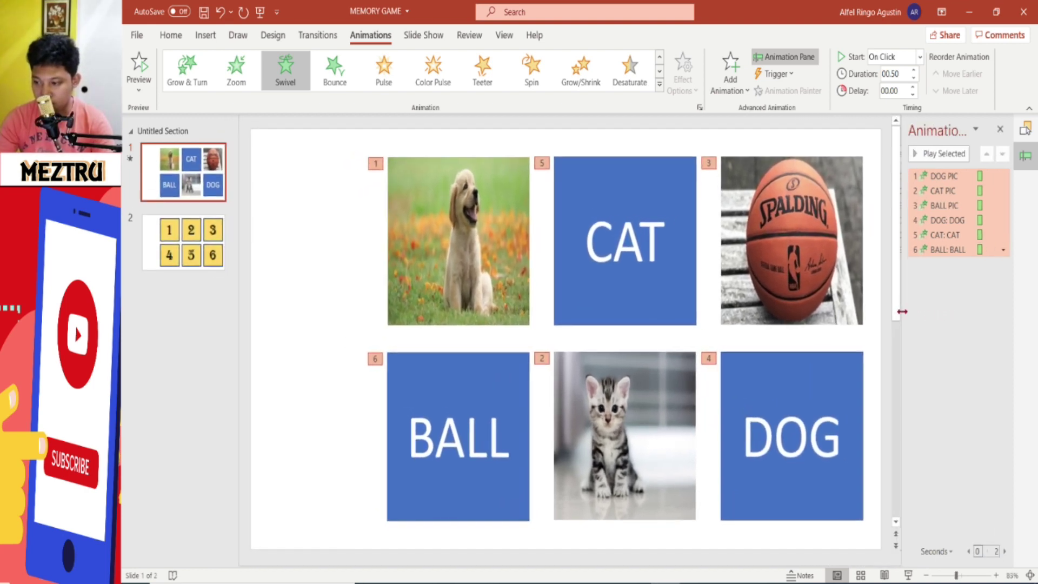
{"action": "left_click", "coordinate": [945, 325]}
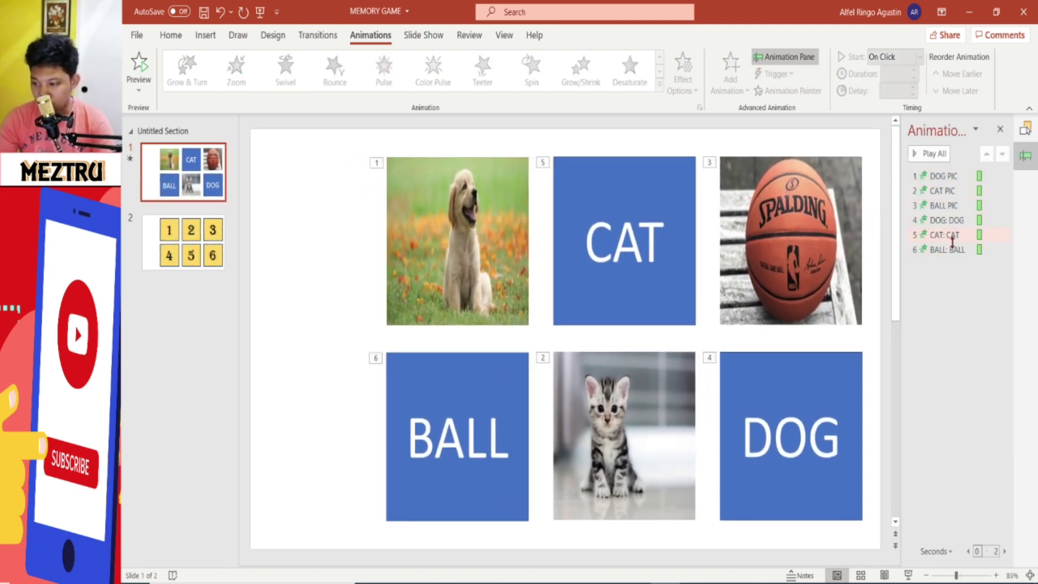
{"action": "left_click_drag", "start_coordinate": [945, 176], "coordinate": [947, 190]}
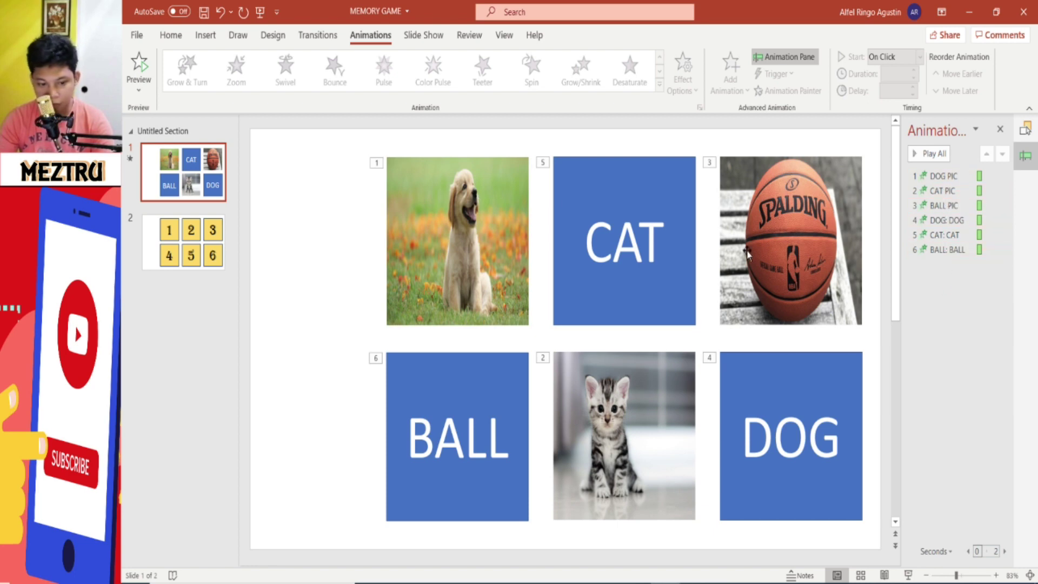
{"action": "left_click", "coordinate": [186, 235]}
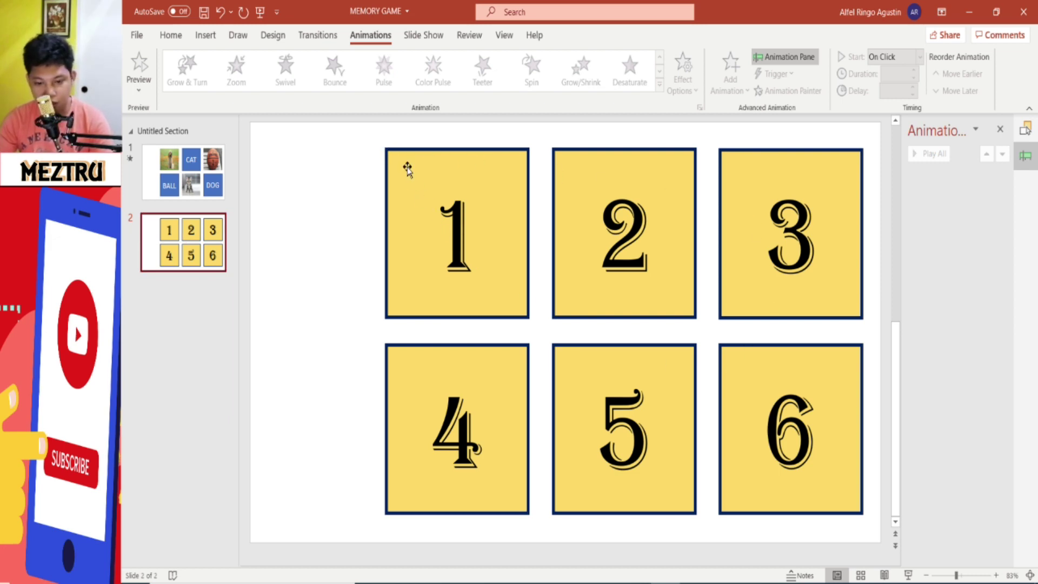
Select all six numbered cards on slide 2 and cut them.
{"action": "left_click", "coordinate": [401, 157]}
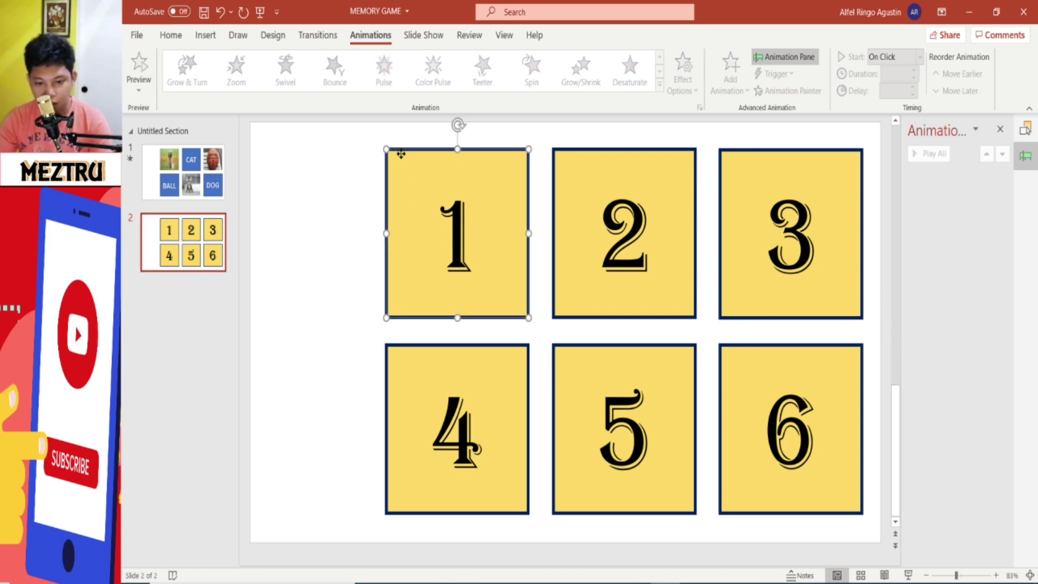
{"action": "left_click", "coordinate": [558, 157], "text": "ctrl"}
{"action": "left_click", "coordinate": [734, 148], "text": "ctrl"}
{"action": "left_click", "coordinate": [508, 352], "text": "ctrl"}
{"action": "left_click", "coordinate": [577, 353], "text": "ctrl"}
{"action": "left_click", "coordinate": [730, 351], "text": "ctrl"}
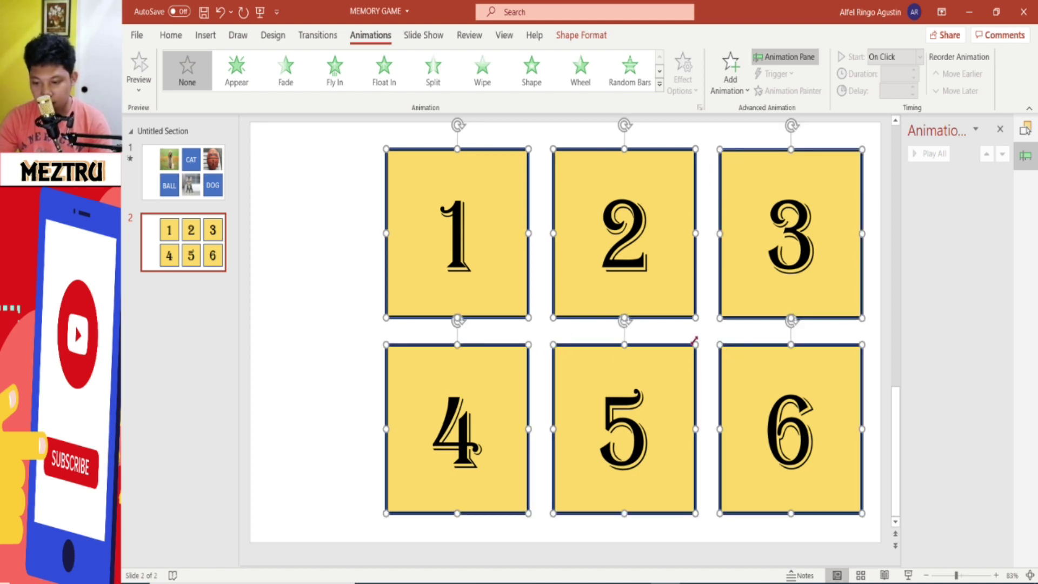
{"action": "right_click", "coordinate": [386, 149]}
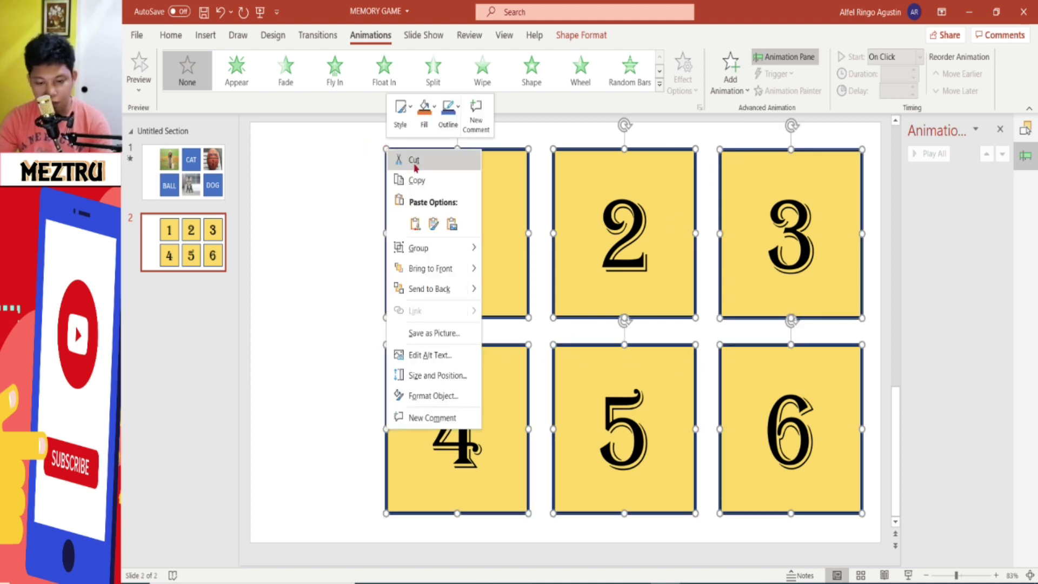
{"action": "left_click", "coordinate": [414, 160]}
Paste the numbered cards onto slide 1 and align them over the picture and word tiles.
{"action": "left_click", "coordinate": [149, 171]}
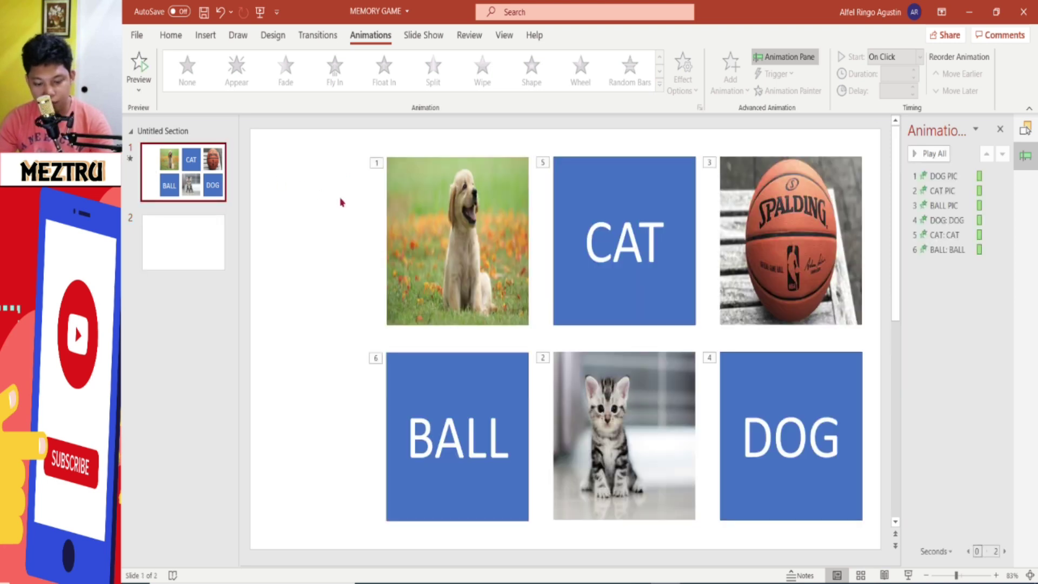
{"action": "right_click", "coordinate": [264, 172]}
{"action": "right_click", "coordinate": [266, 158]}
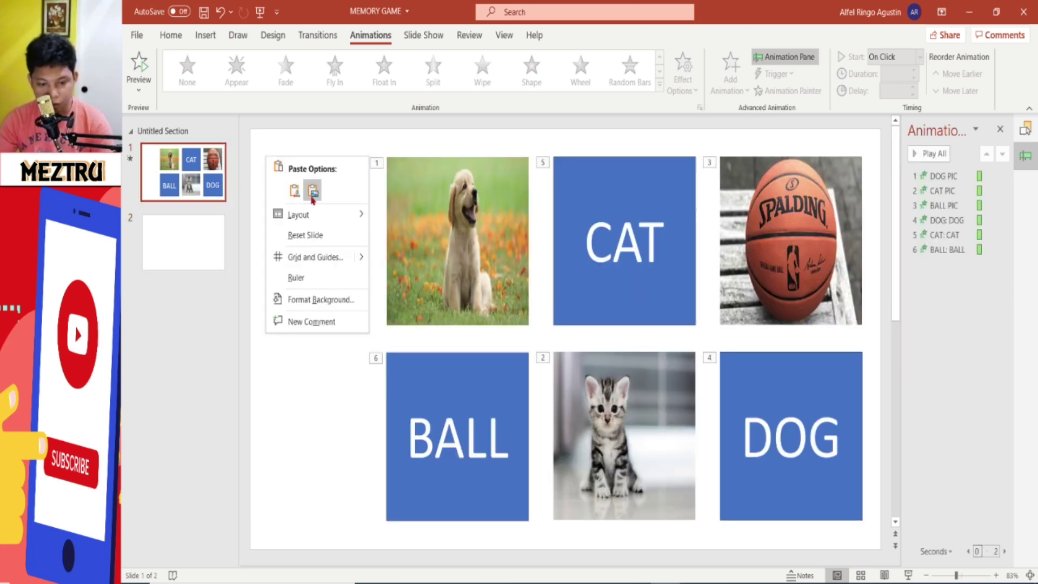
{"action": "left_click", "coordinate": [295, 191]}
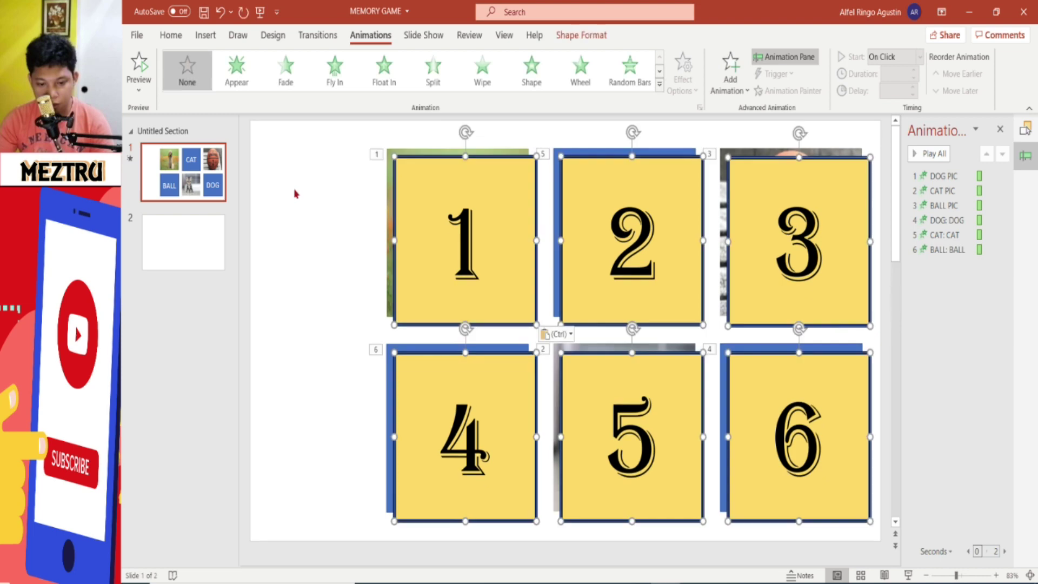
{"action": "left_click_drag", "start_coordinate": [509, 158], "coordinate": [503, 150]}
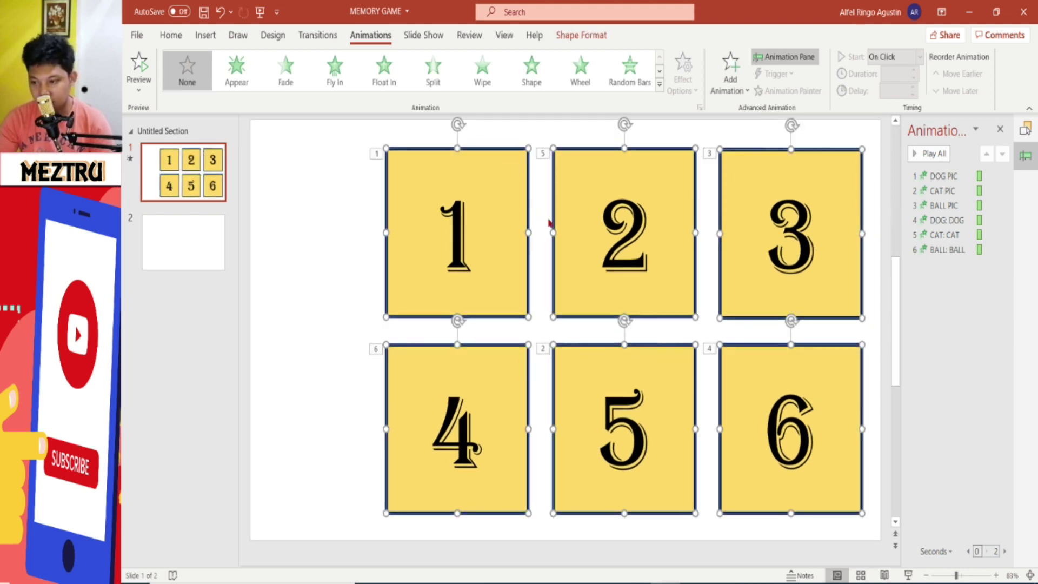
{"action": "left_click", "coordinate": [944, 176]}
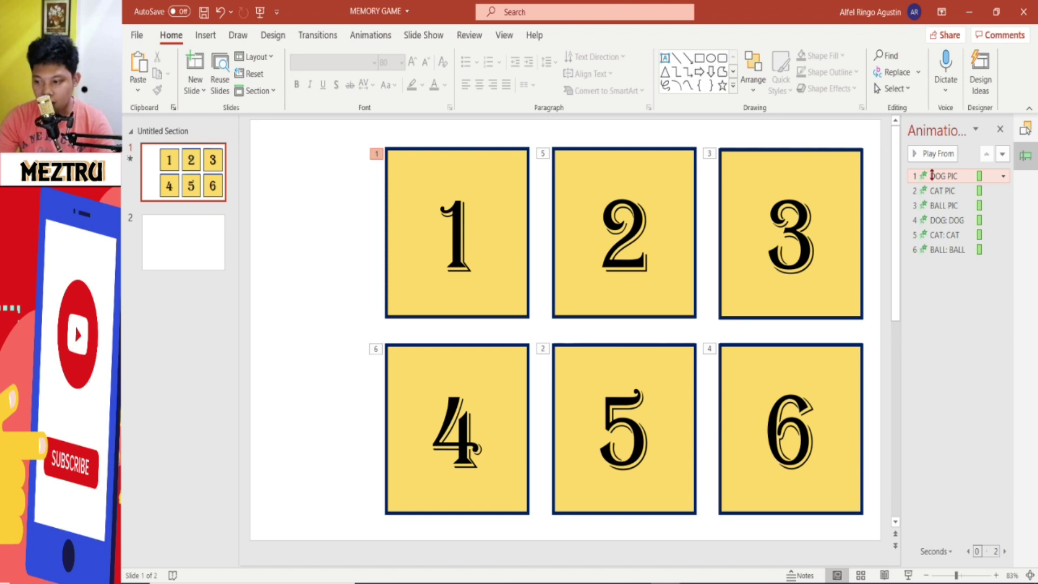
Set the DOG PIC animation to trigger on click of card 1.
{"action": "left_click", "coordinate": [335, 34]}
{"action": "left_click", "coordinate": [372, 36]}
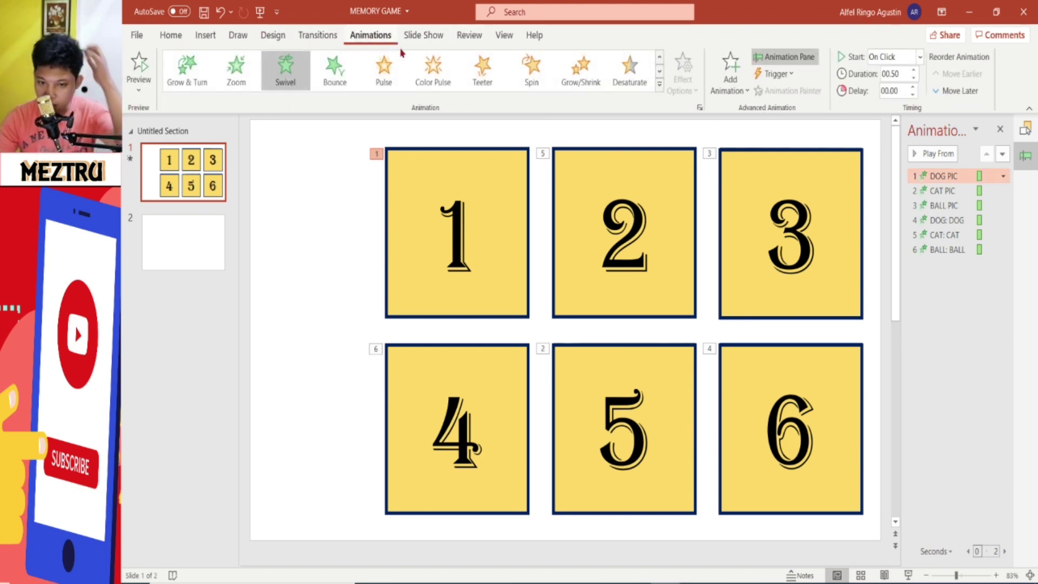
{"action": "left_click", "coordinate": [777, 76]}
{"action": "mouse_move", "coordinate": [791, 93]}
{"action": "left_click", "coordinate": [872, 211]}
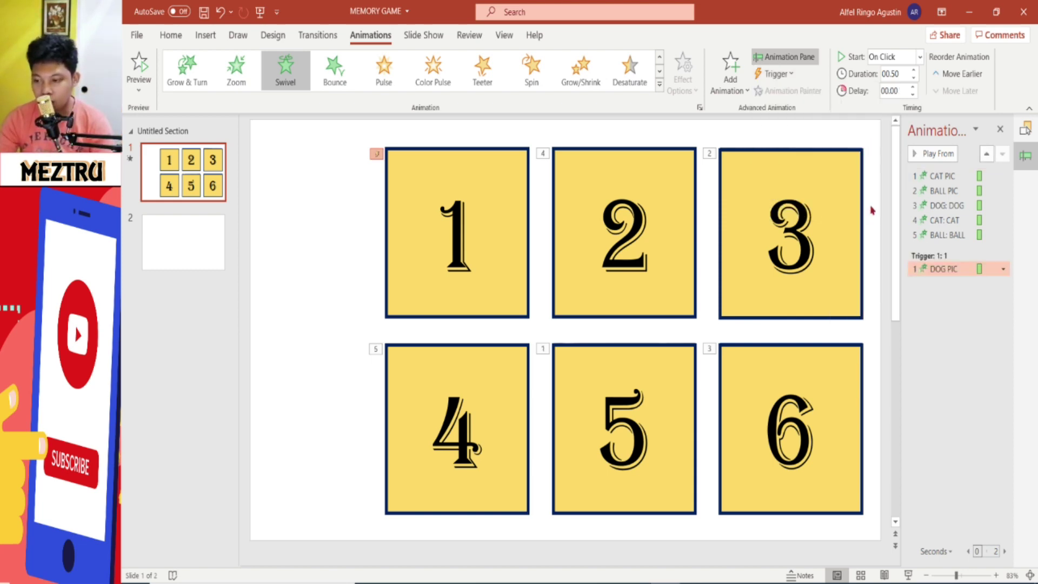
Set the CAT PIC animation to trigger on click of card 2.
{"action": "left_click", "coordinate": [958, 176]}
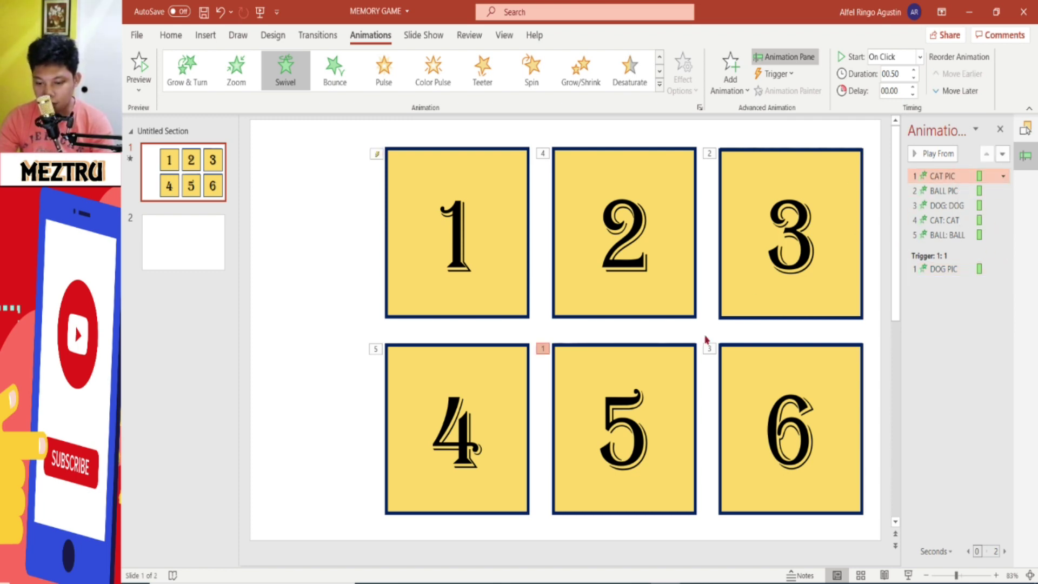
{"action": "left_click", "coordinate": [638, 370]}
{"action": "mouse_move", "coordinate": [649, 351]}
{"action": "left_mouse_down"}
{"action": "mouse_move", "coordinate": [647, 435]}
{"action": "mouse_move", "coordinate": [648, 353]}
{"action": "left_mouse_up"}
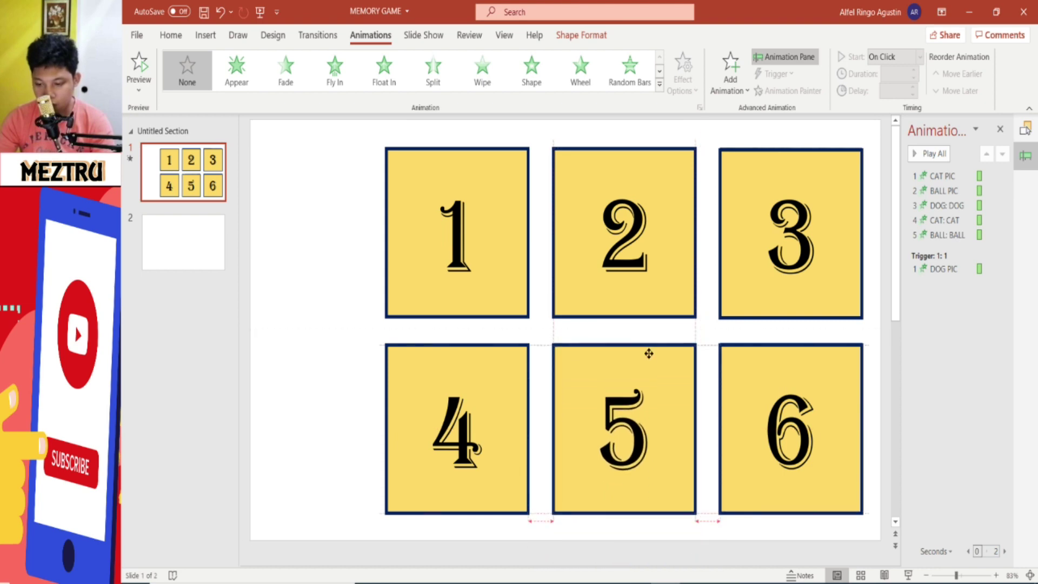
{"action": "left_click_drag", "start_coordinate": [649, 353], "coordinate": [649, 353]}
{"action": "left_click", "coordinate": [967, 176]}
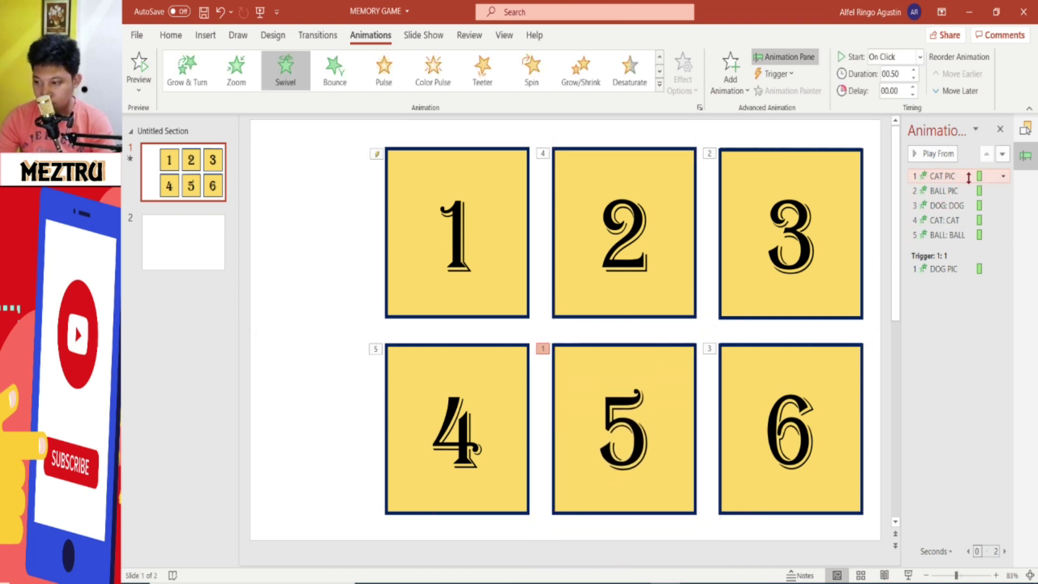
{"action": "left_click", "coordinate": [784, 57]}
{"action": "left_click", "coordinate": [779, 72]}
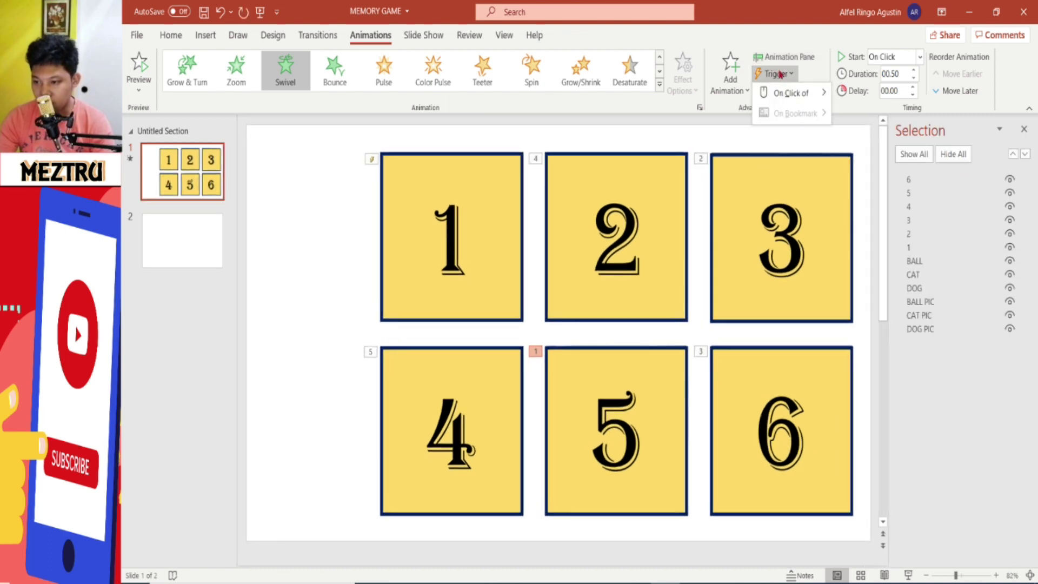
{"action": "left_click", "coordinate": [785, 59]}
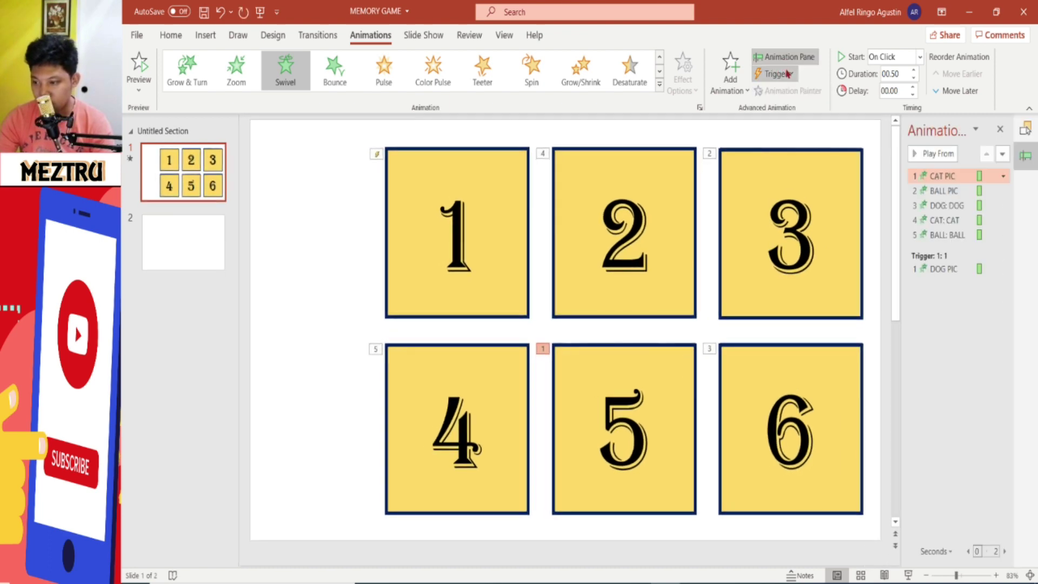
{"action": "left_click", "coordinate": [782, 73]}
{"action": "mouse_move", "coordinate": [791, 93]}
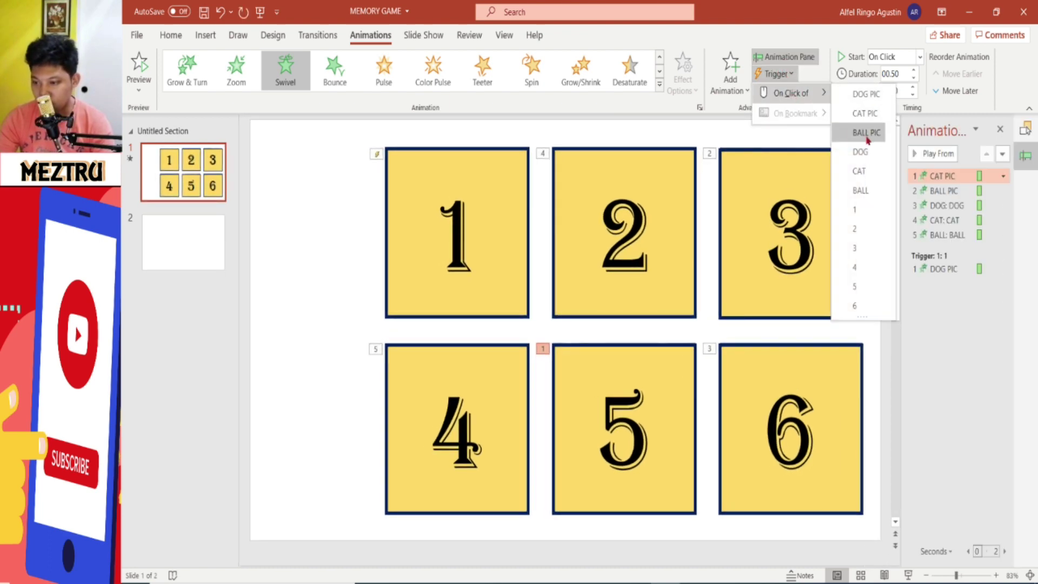
{"action": "left_click", "coordinate": [864, 227]}
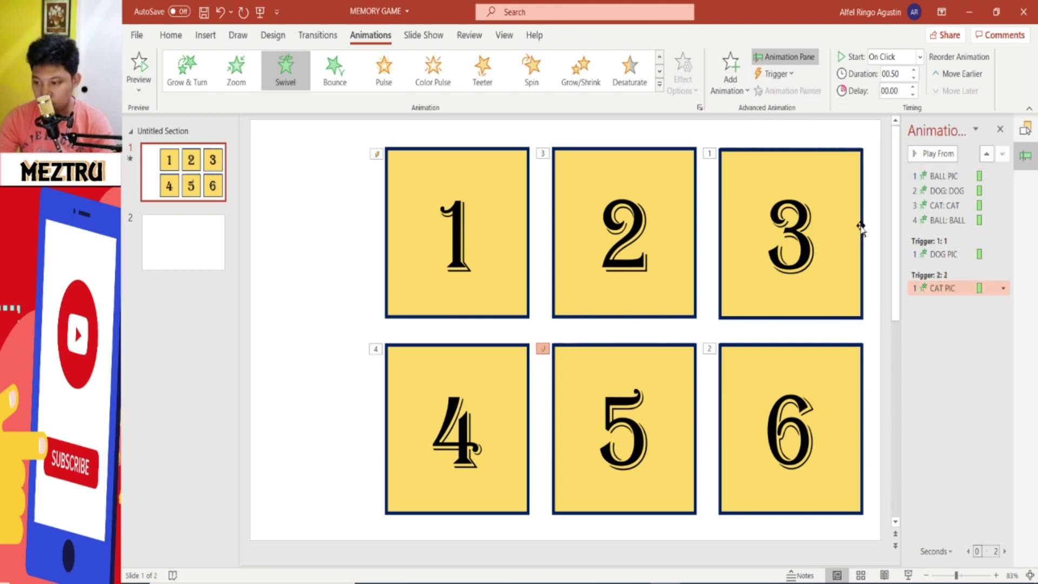
{"action": "left_click", "coordinate": [947, 319]}
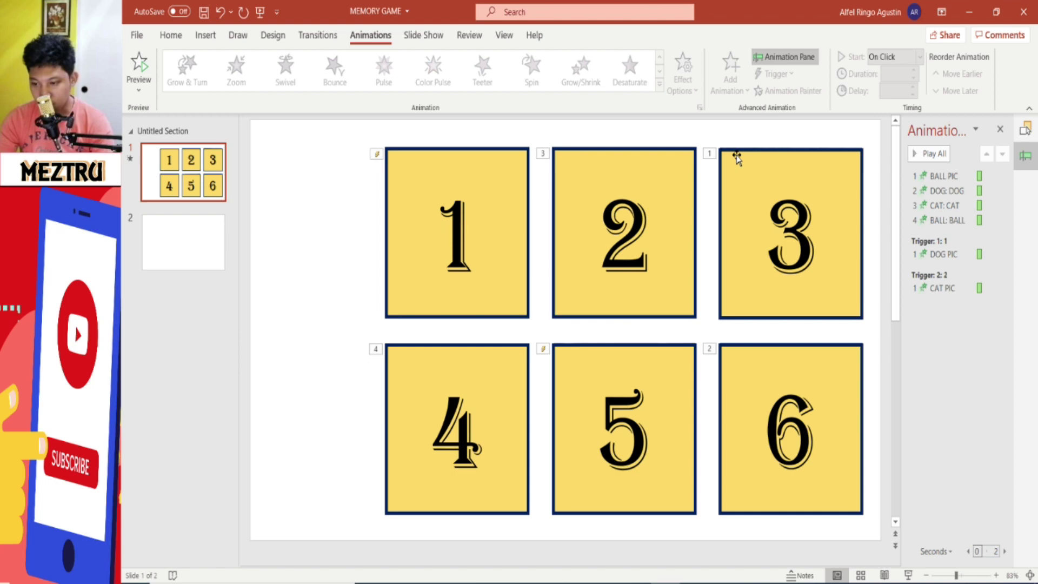
Trigger the ball picture with card 3 and the DOG word with card 6.
{"action": "left_click", "coordinate": [956, 179]}
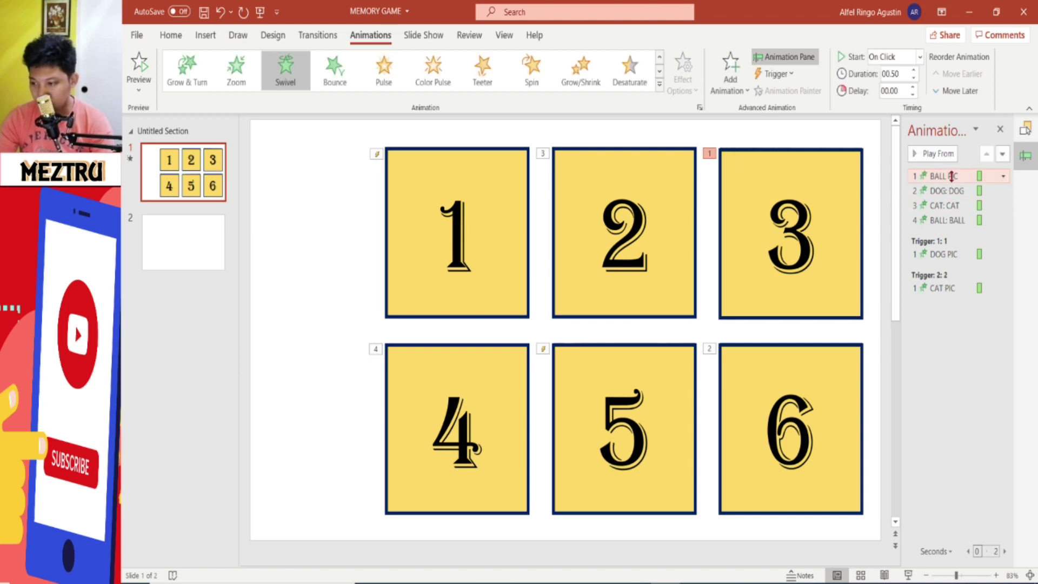
{"action": "mouse_move", "coordinate": [752, 161]}
{"action": "left_mouse_down"}
{"action": "mouse_move", "coordinate": [754, 221]}
{"action": "mouse_move", "coordinate": [755, 159]}
{"action": "left_mouse_up"}
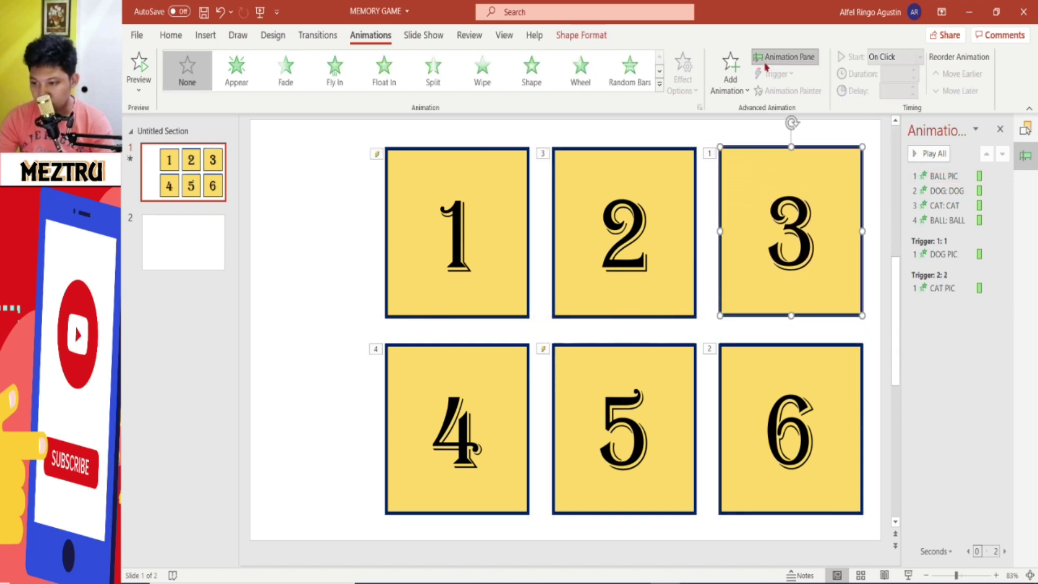
{"action": "left_click", "coordinate": [936, 179]}
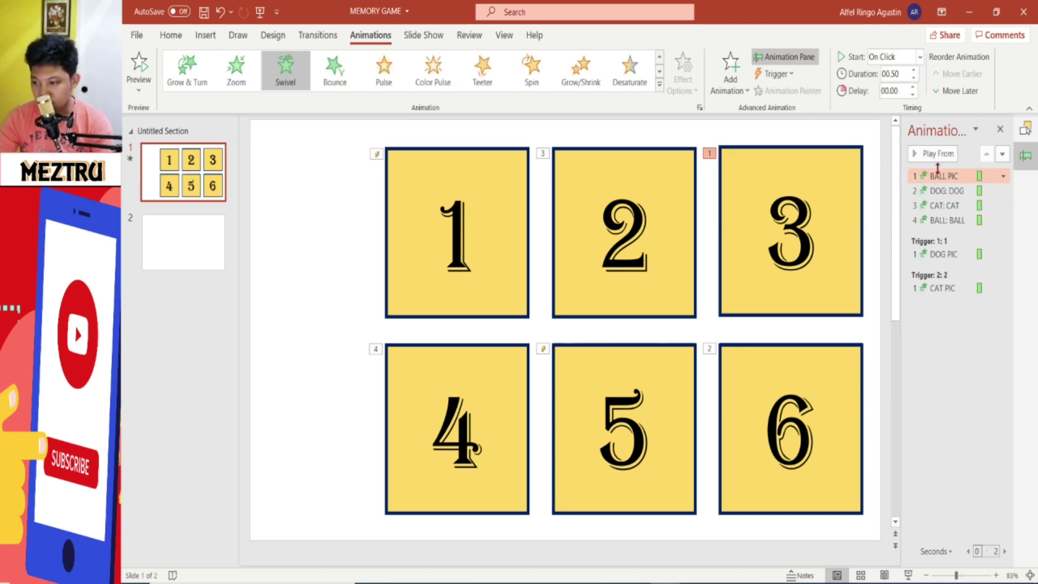
{"action": "left_click", "coordinate": [789, 79]}
{"action": "mouse_move", "coordinate": [790, 93]}
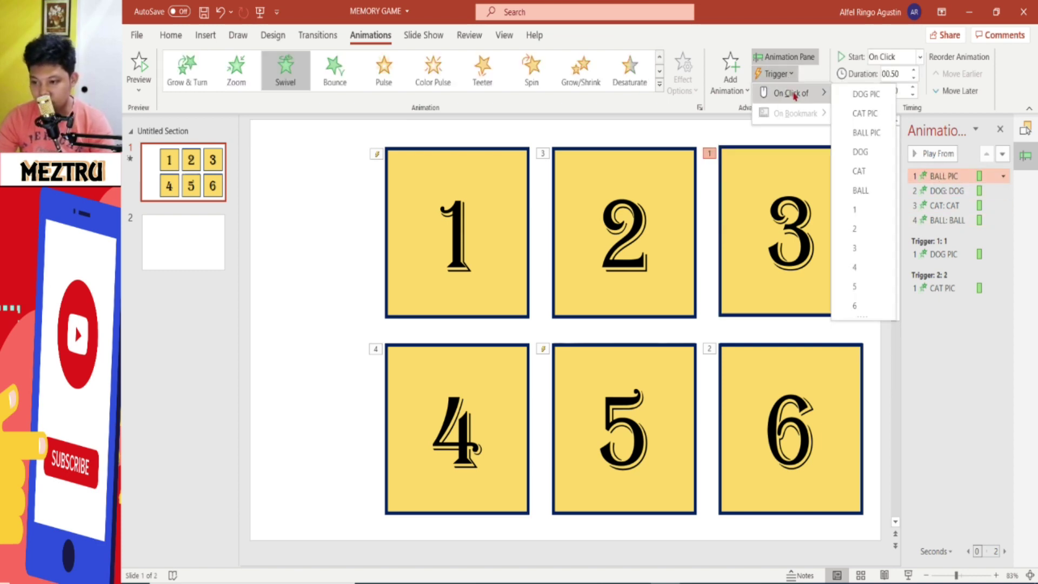
{"action": "left_click", "coordinate": [855, 248]}
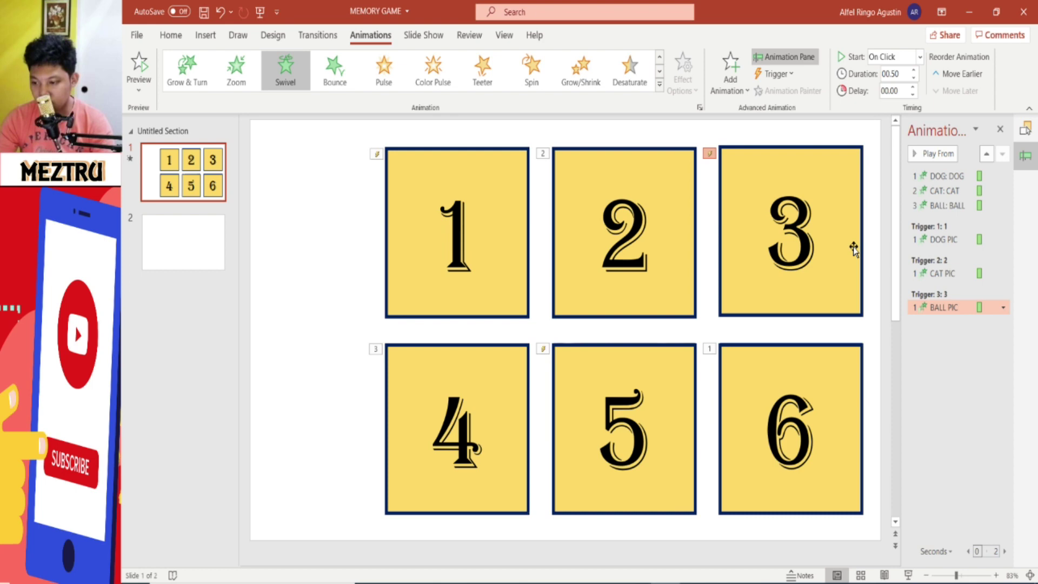
{"action": "left_click", "coordinate": [963, 177]}
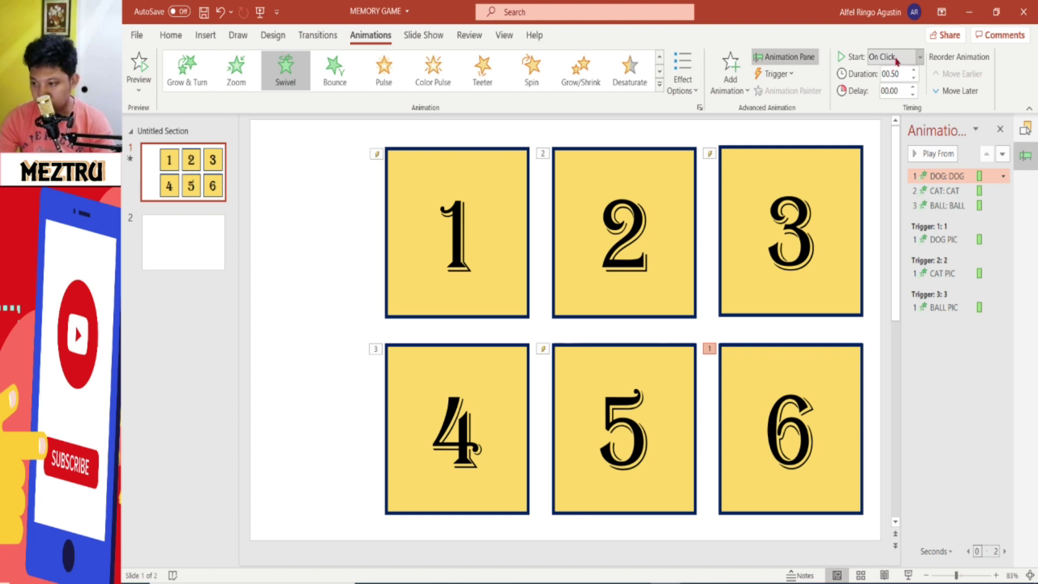
{"action": "left_click", "coordinate": [795, 75]}
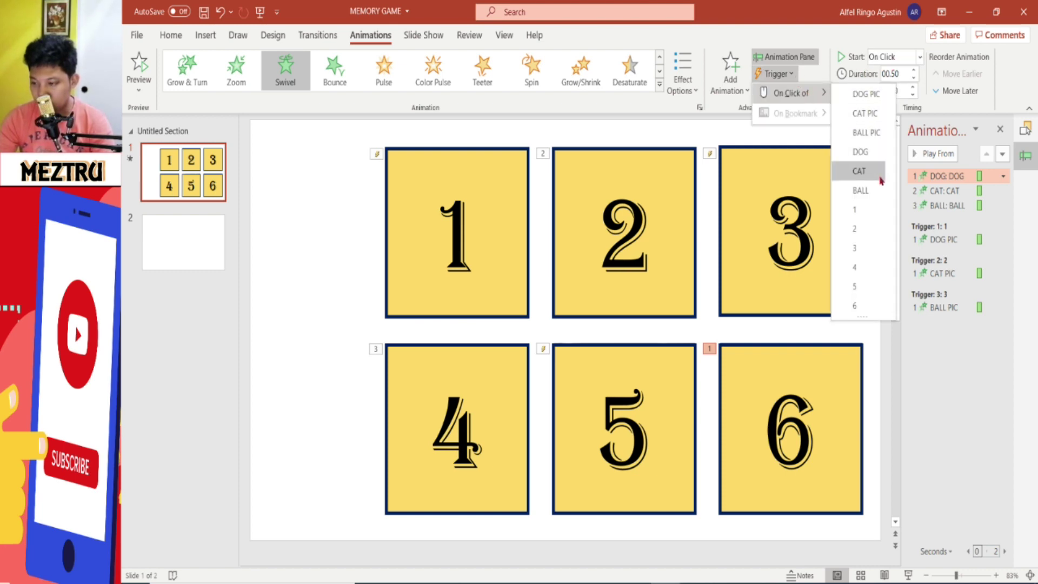
{"action": "left_click", "coordinate": [860, 304]}
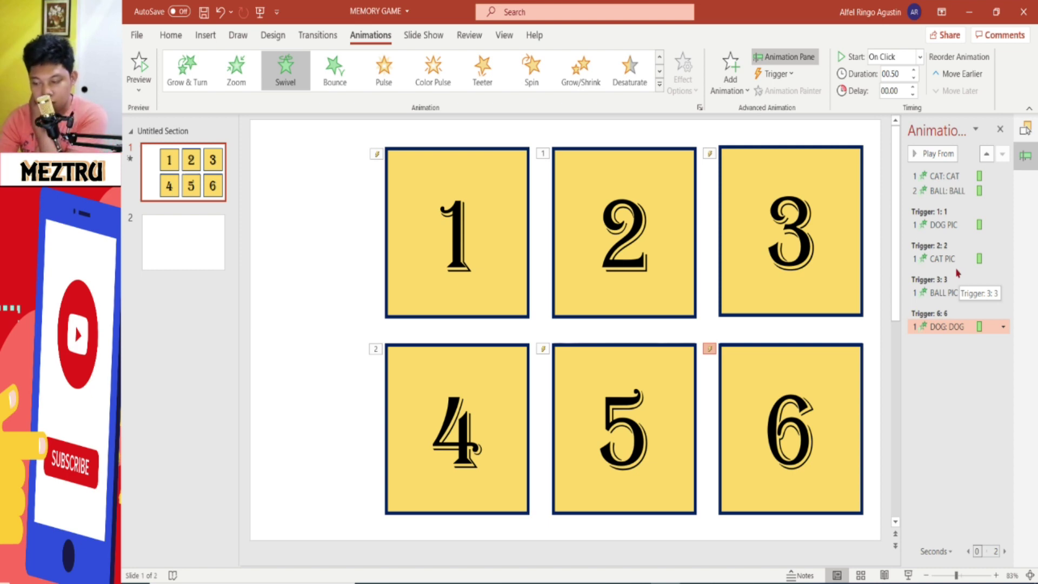
Change the cat picture's trigger to card 5.
{"action": "left_click", "coordinate": [673, 278]}
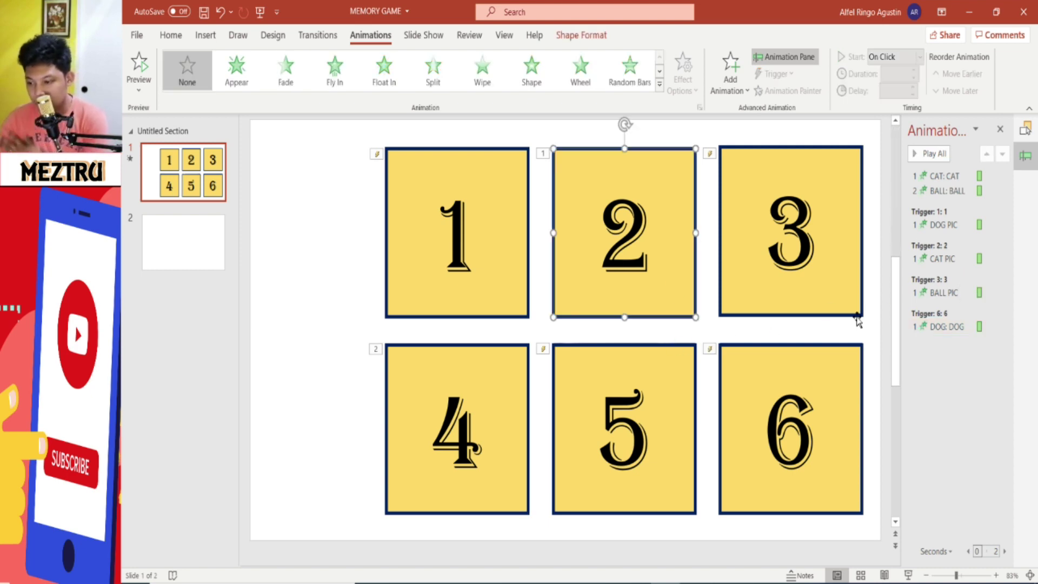
{"action": "left_click", "coordinate": [592, 380]}
{"action": "left_click", "coordinate": [941, 258]}
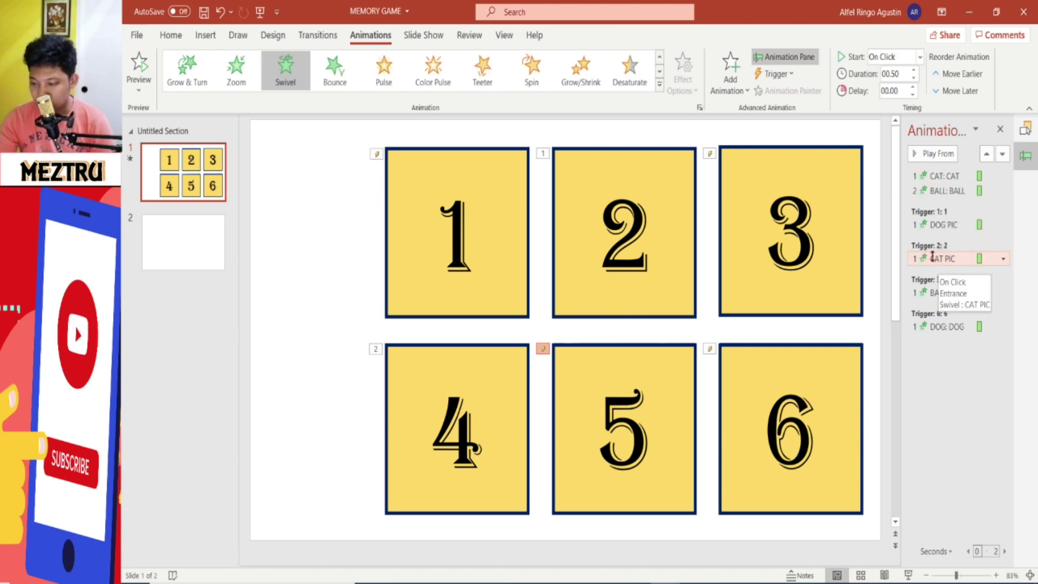
{"action": "left_click", "coordinate": [774, 74]}
{"action": "mouse_move", "coordinate": [790, 93]}
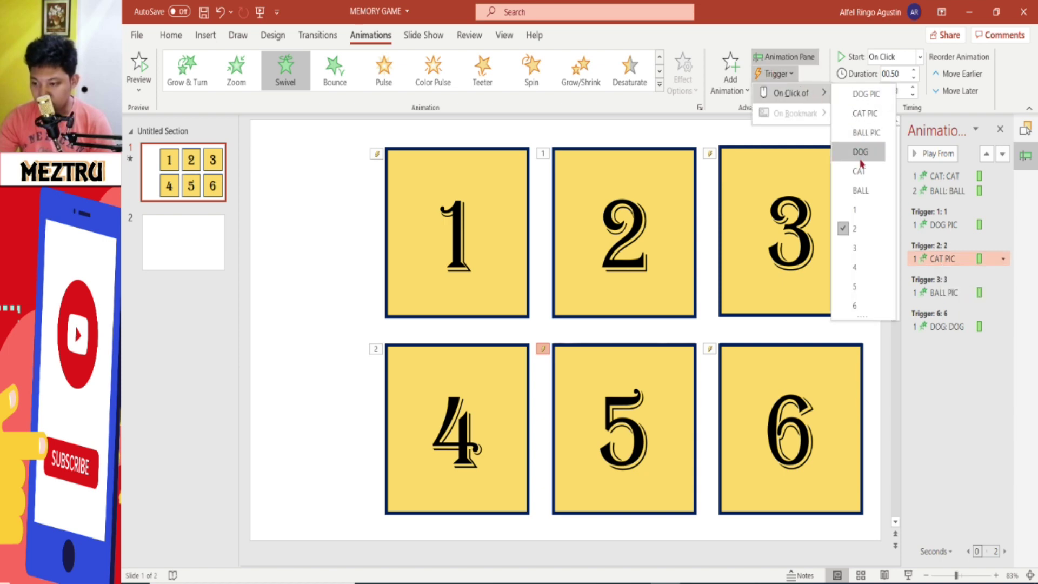
{"action": "left_click", "coordinate": [855, 286]}
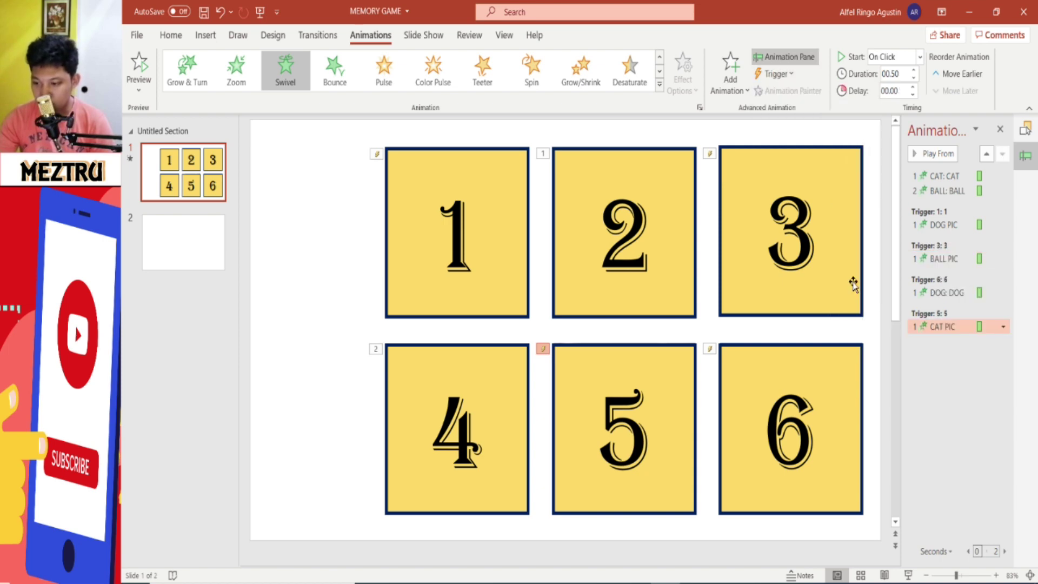
{"action": "left_click", "coordinate": [944, 341]}
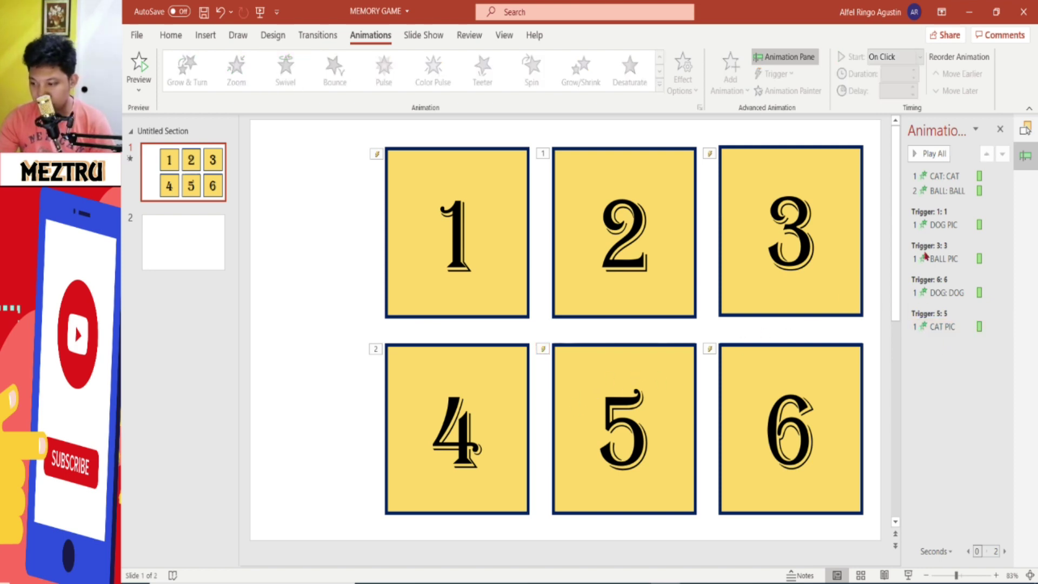
Trigger the CAT word with card 2 and the BALL word with card 4, then start the slide show.
{"action": "left_click", "coordinate": [941, 176]}
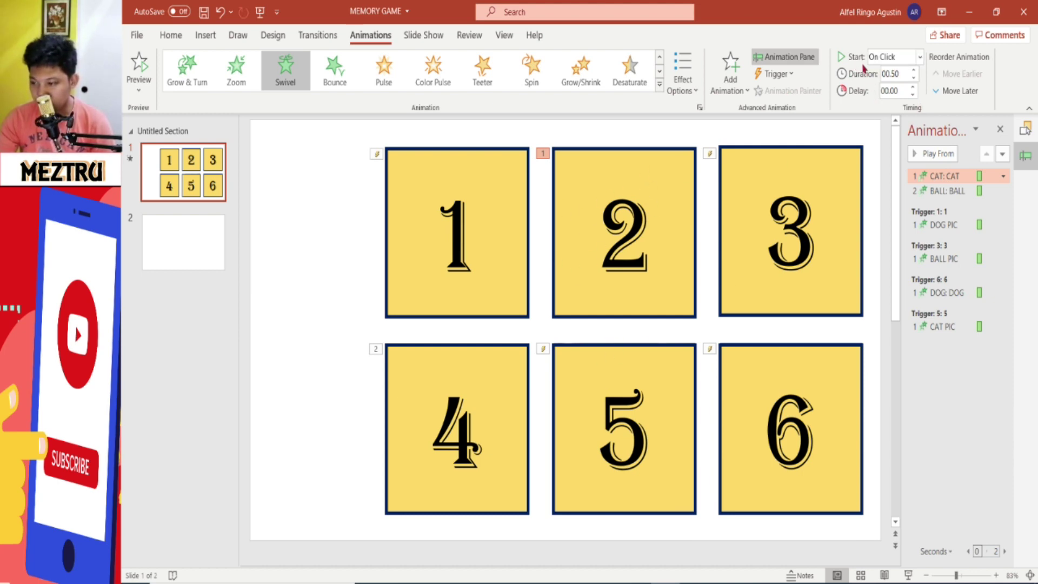
{"action": "left_click", "coordinate": [788, 79]}
{"action": "mouse_move", "coordinate": [791, 93]}
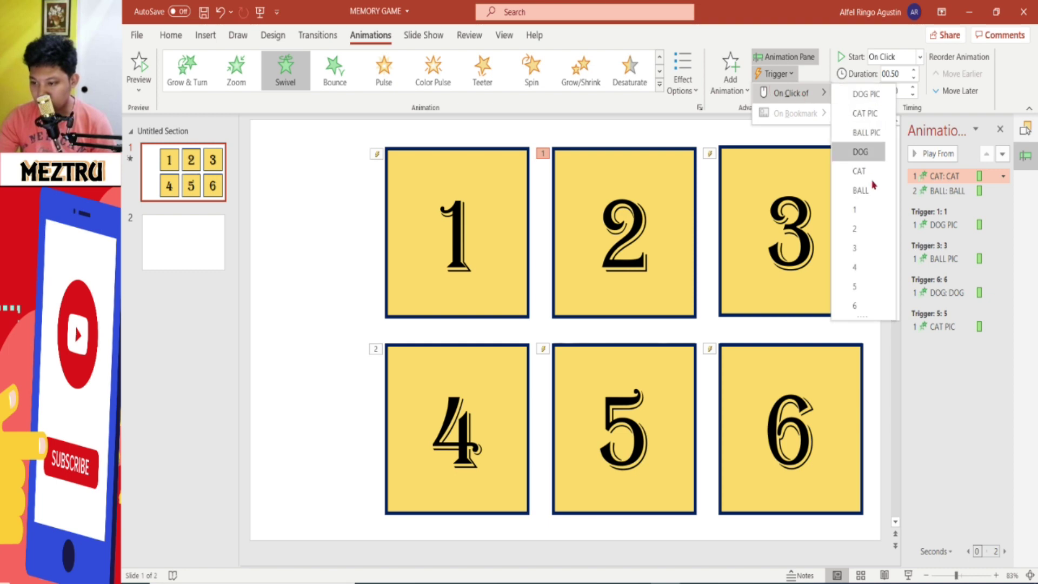
{"action": "left_click", "coordinate": [860, 232]}
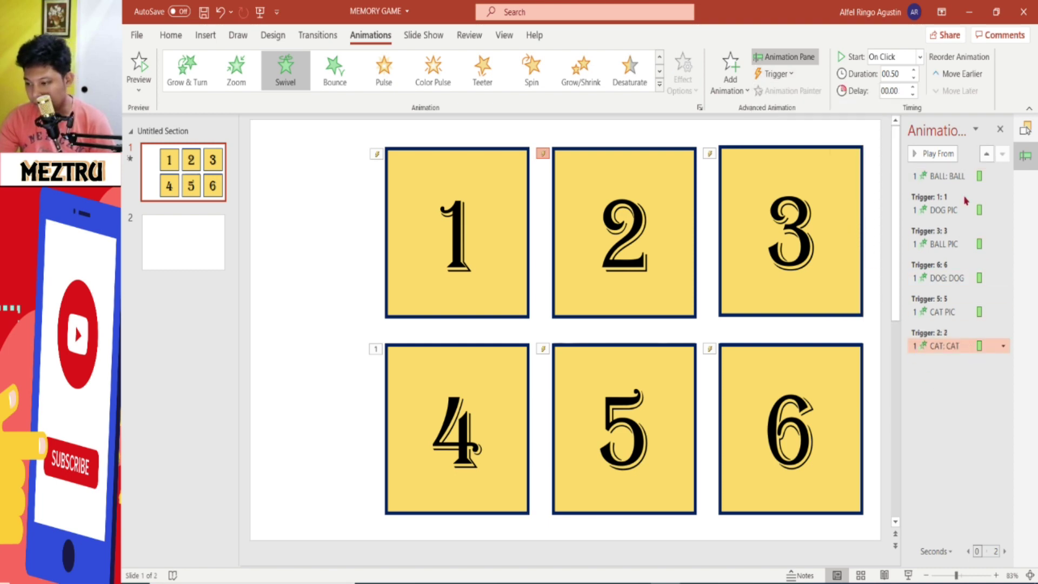
{"action": "left_click", "coordinate": [951, 176]}
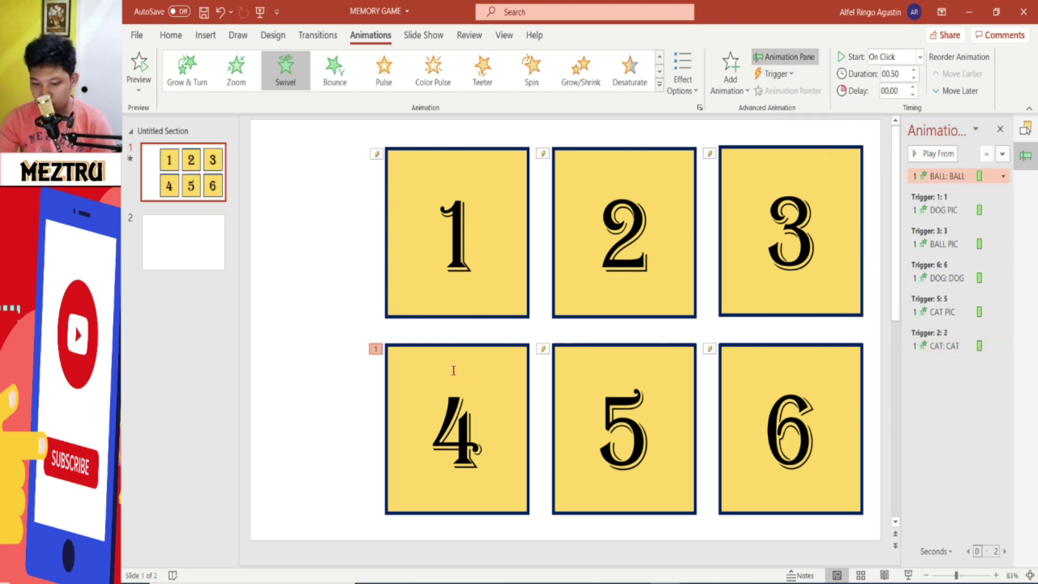
{"action": "left_click", "coordinate": [779, 74]}
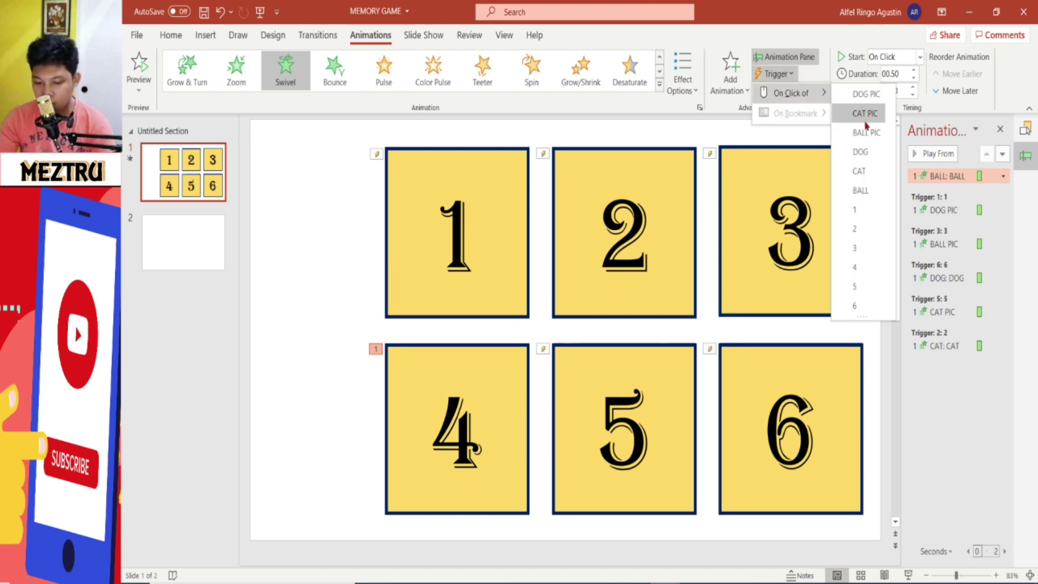
{"action": "left_click", "coordinate": [855, 267]}
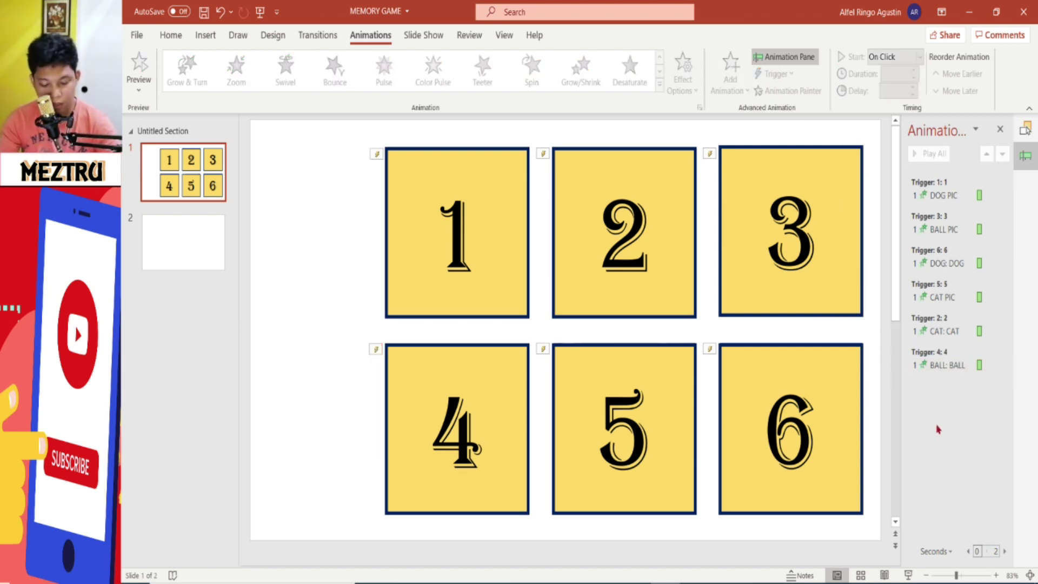
{"action": "left_click", "coordinate": [909, 575]}
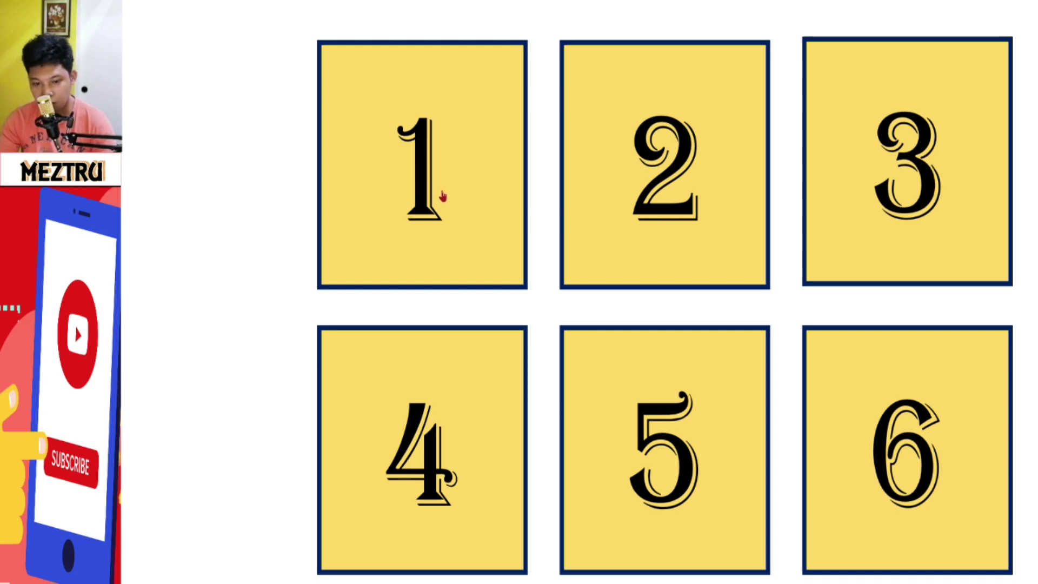
Leave the slide show and select all six yellow number cards.
{"action": "key", "text": "Escape"}
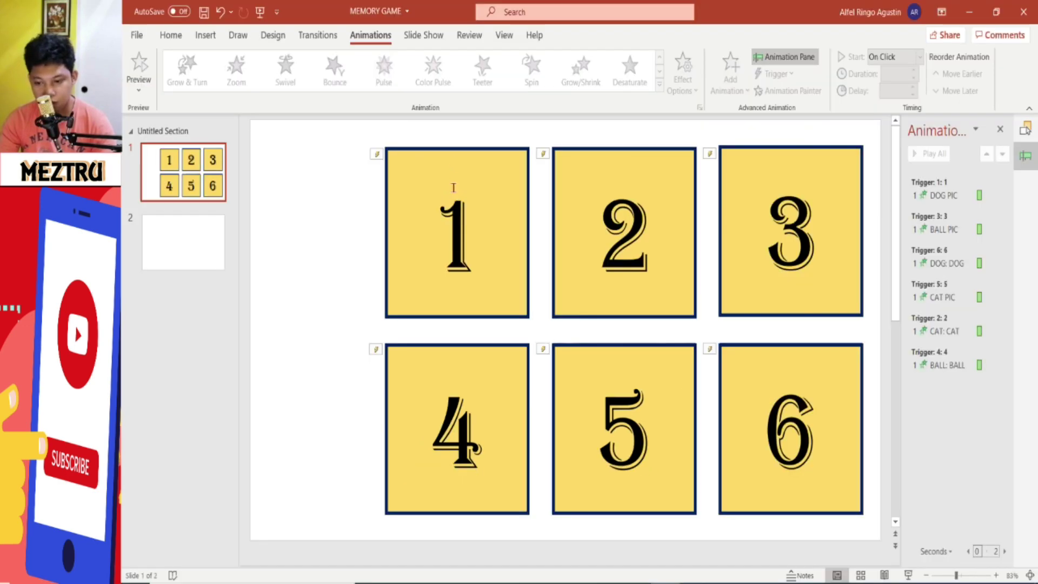
{"action": "left_click", "coordinate": [515, 224]}
{"action": "left_click", "coordinate": [559, 220], "text": "ctrl"}
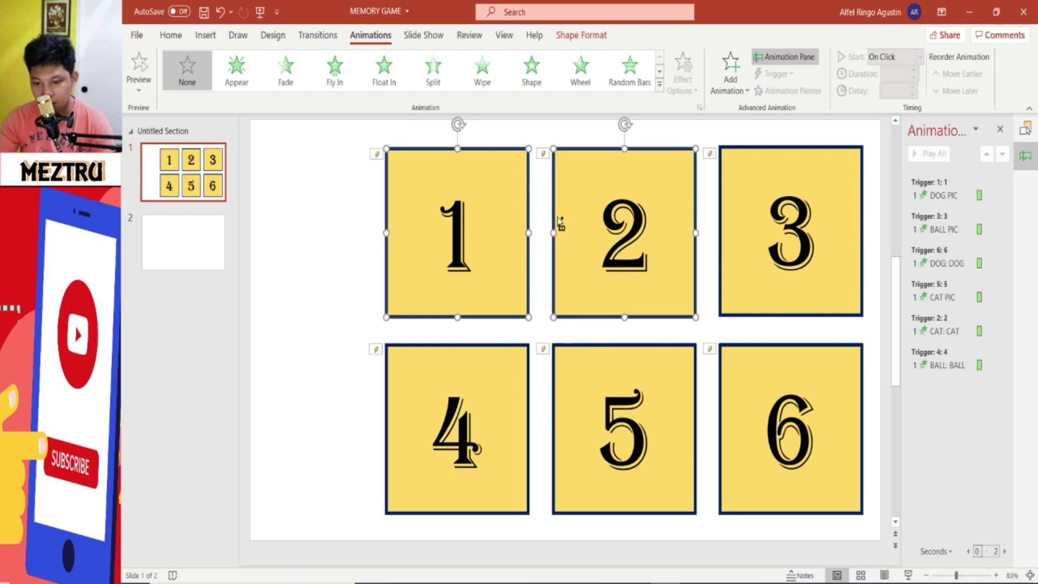
{"action": "left_click", "coordinate": [734, 229], "text": "ctrl"}
{"action": "left_click", "coordinate": [483, 369], "text": "ctrl"}
{"action": "left_click", "coordinate": [572, 364], "text": "ctrl"}
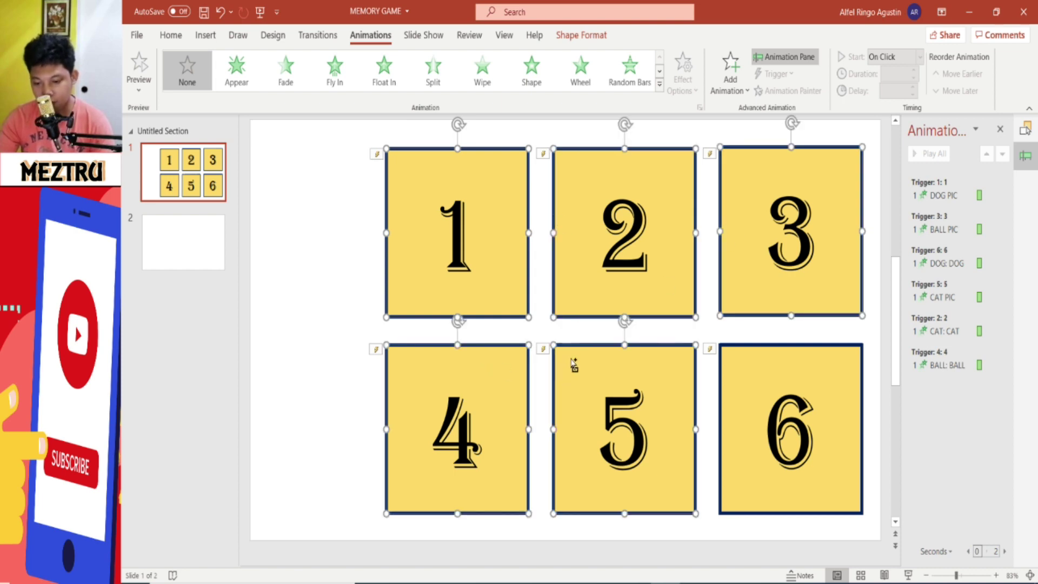
{"action": "left_click", "coordinate": [760, 360], "text": "ctrl"}
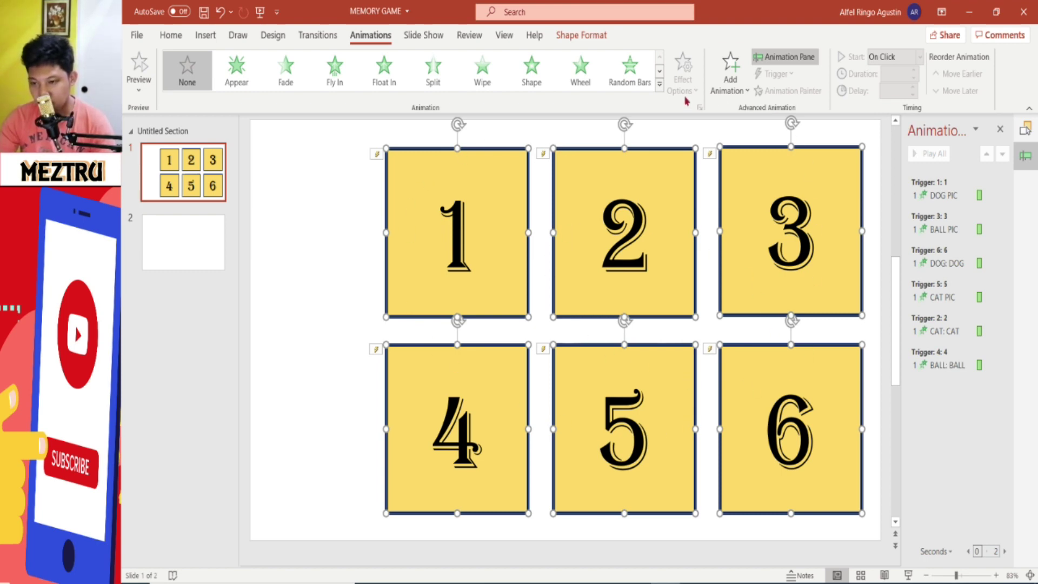
Send the number cards back four layers behind the picture and word tiles, then start the slide show.
{"action": "left_click", "coordinate": [579, 36]}
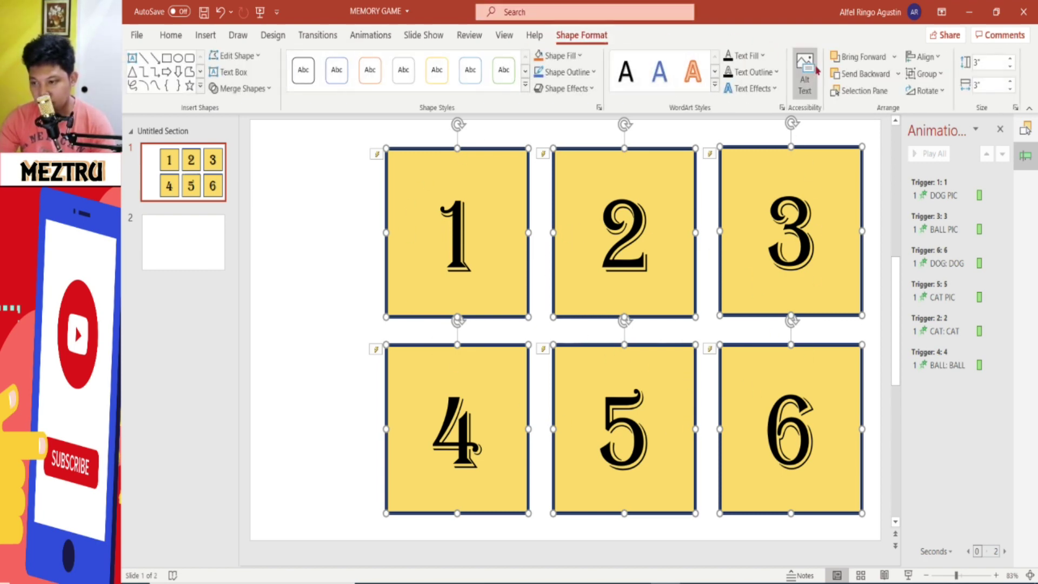
{"action": "left_click", "coordinate": [854, 74]}
{"action": "left_click", "coordinate": [855, 75]}
{"action": "left_click", "coordinate": [855, 75]}
{"action": "left_click", "coordinate": [854, 75]}
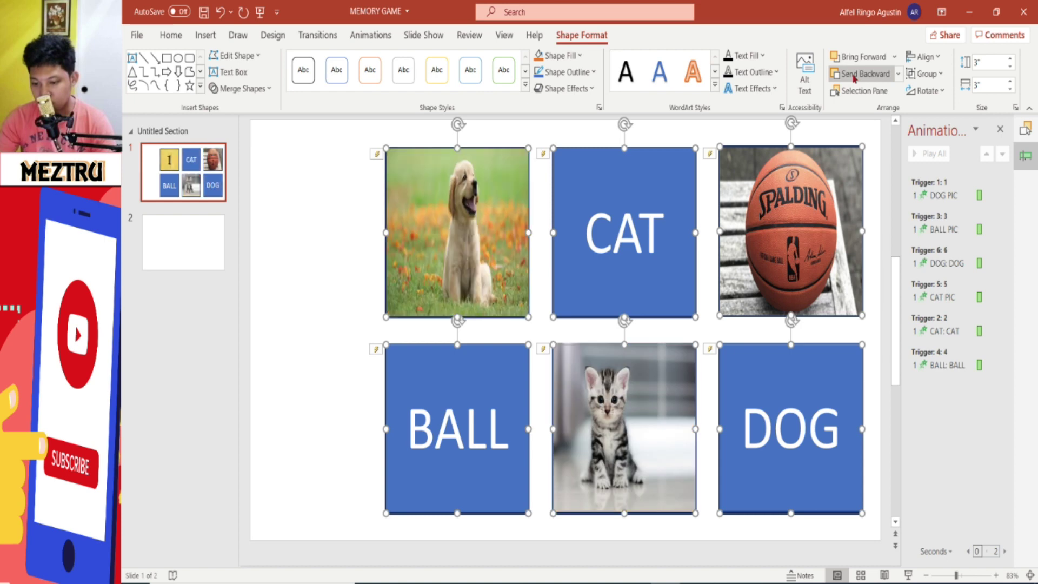
{"action": "left_click", "coordinate": [321, 326]}
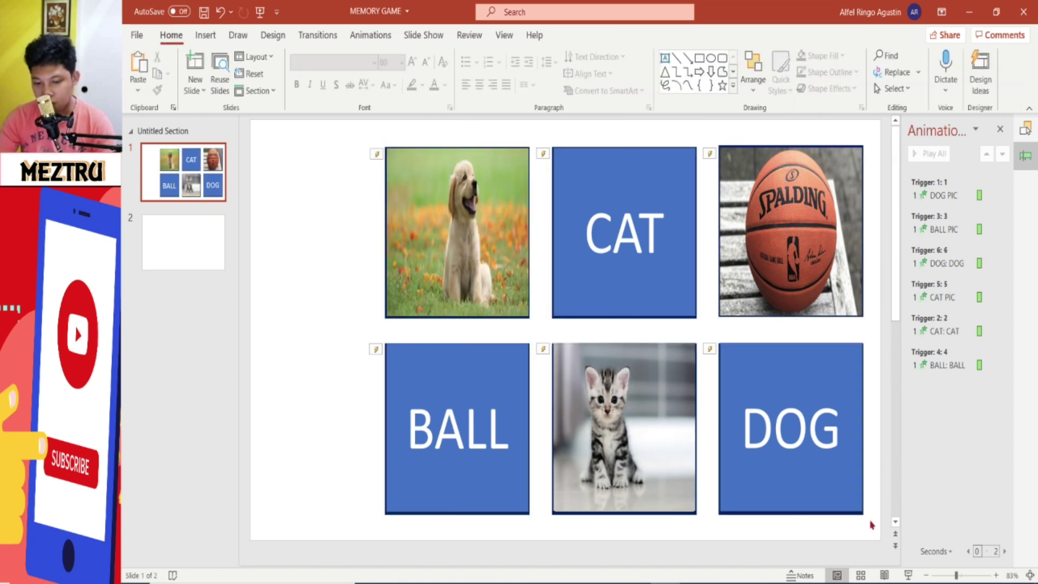
{"action": "left_click", "coordinate": [908, 576]}
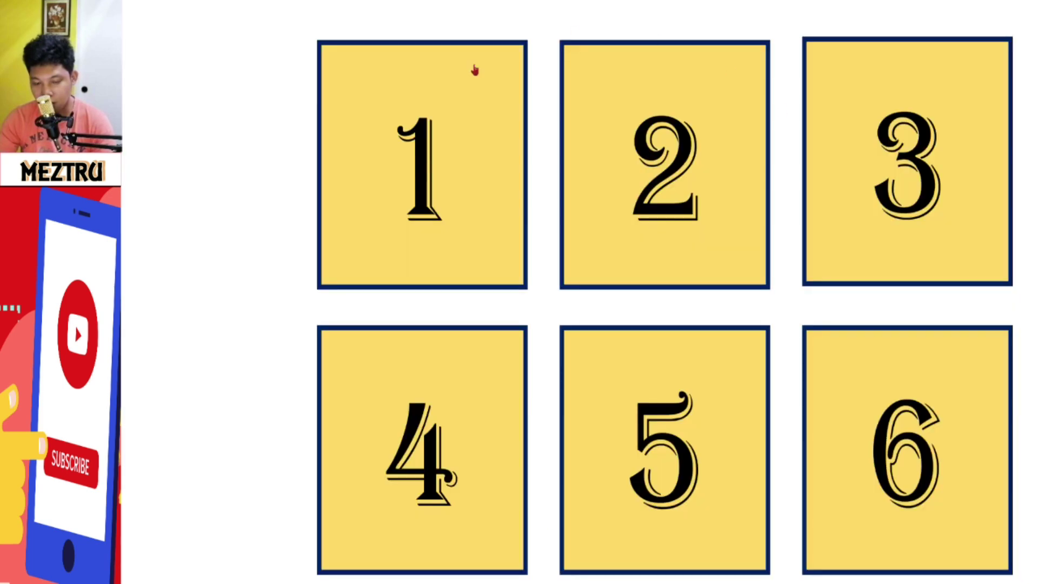
{"action": "left_click", "coordinate": [437, 205]}
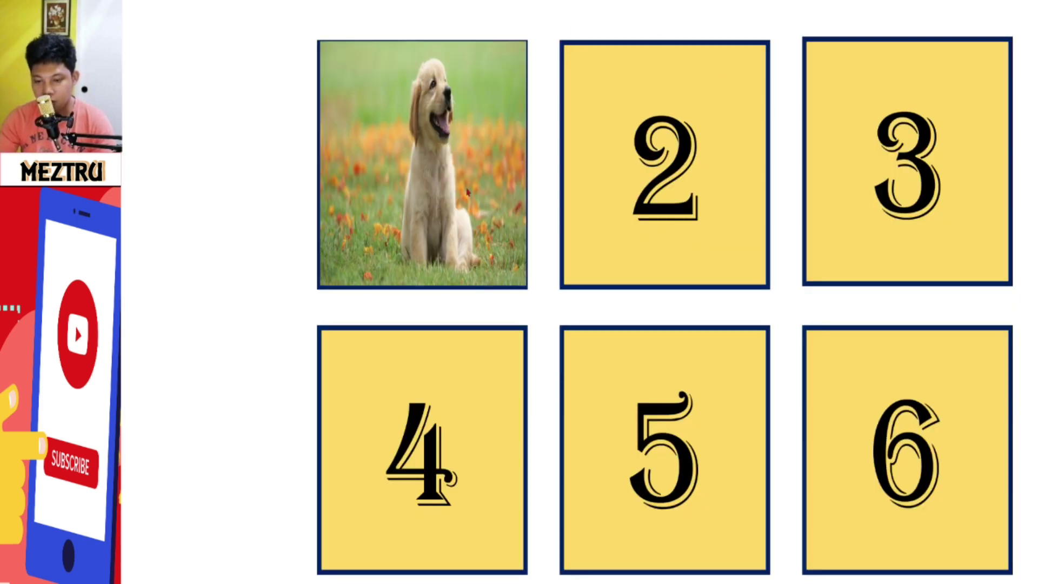
{"action": "left_click", "coordinate": [583, 153]}
{"action": "left_click", "coordinate": [900, 265]}
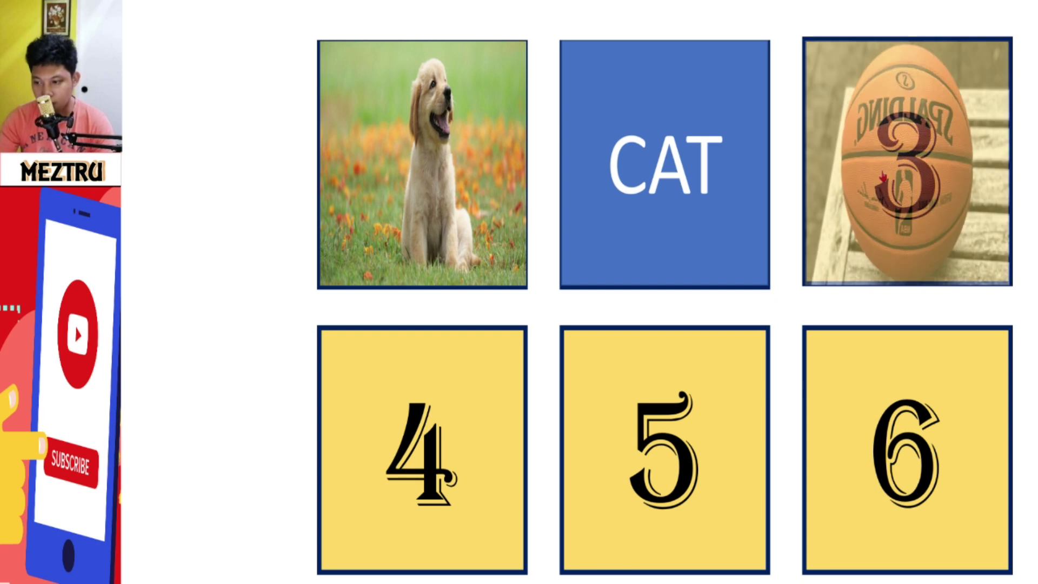
{"action": "left_click", "coordinate": [511, 392]}
{"action": "left_click", "coordinate": [572, 383]}
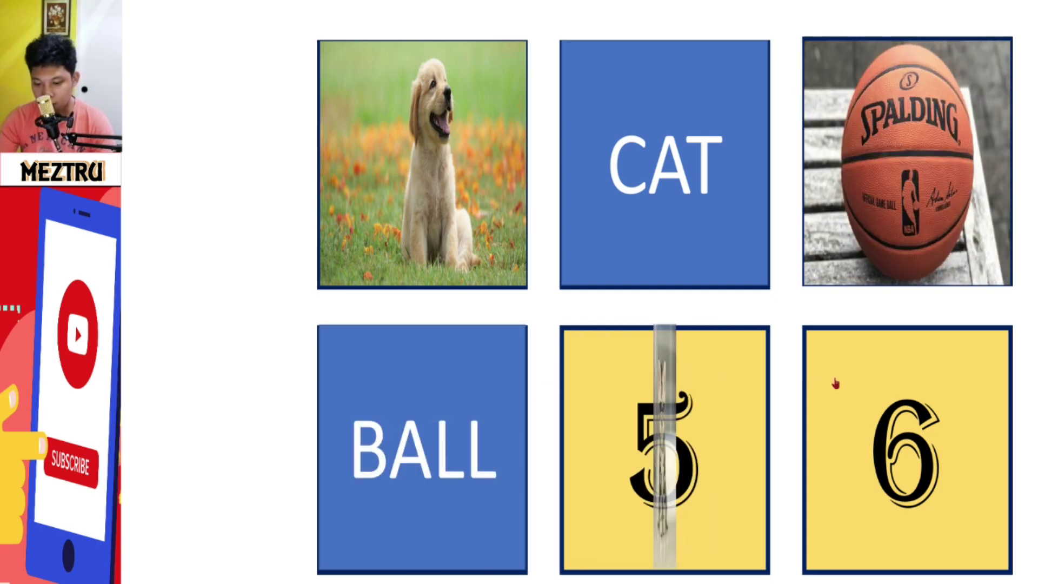
{"action": "left_click", "coordinate": [854, 383]}
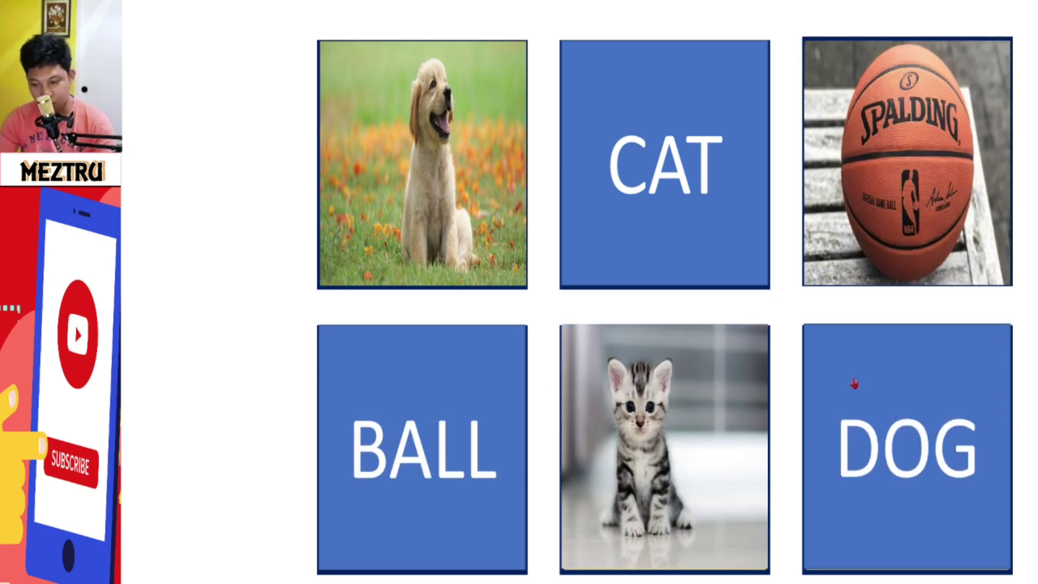
{"action": "key", "text": "Escape"}
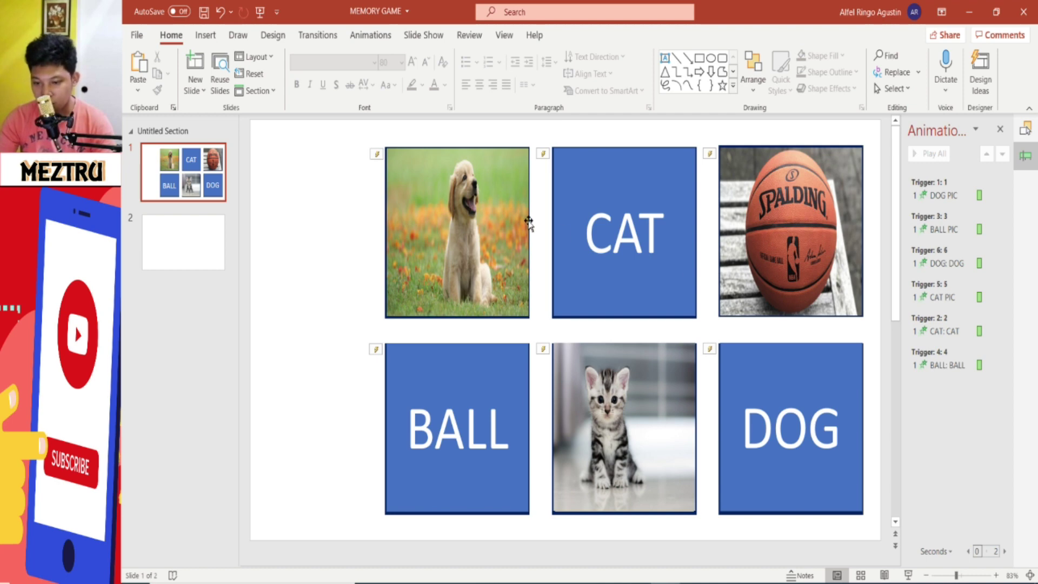
Send the dog, CAT, basketball, BALL, kitten and DOG tiles back four layers behind the number cards.
{"action": "left_click", "coordinate": [529, 223]}
{"action": "left_click", "coordinate": [578, 244], "text": "shift"}
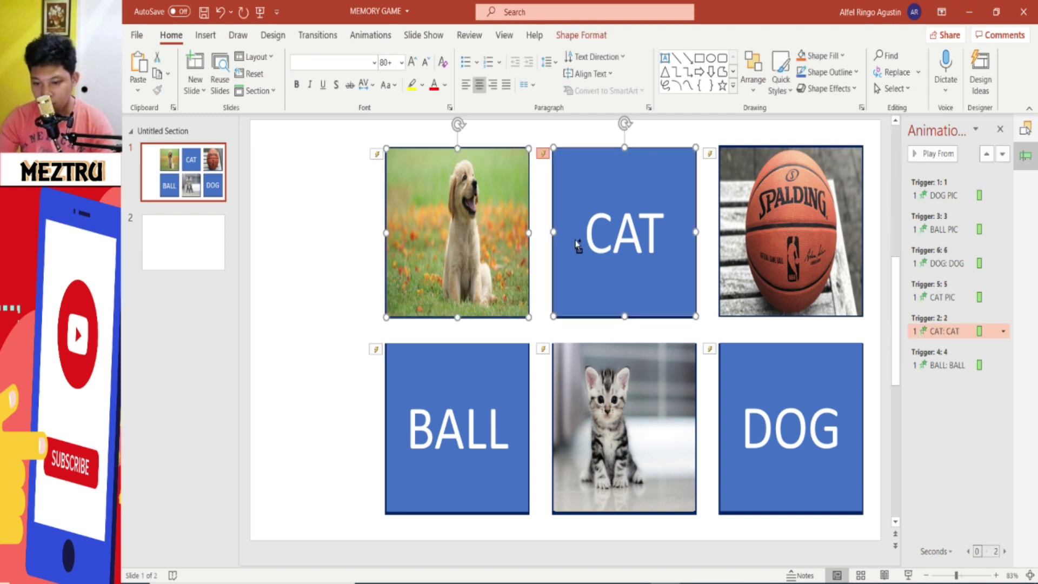
{"action": "left_click", "coordinate": [726, 253], "text": "shift"}
{"action": "left_click", "coordinate": [527, 363], "text": "shift"}
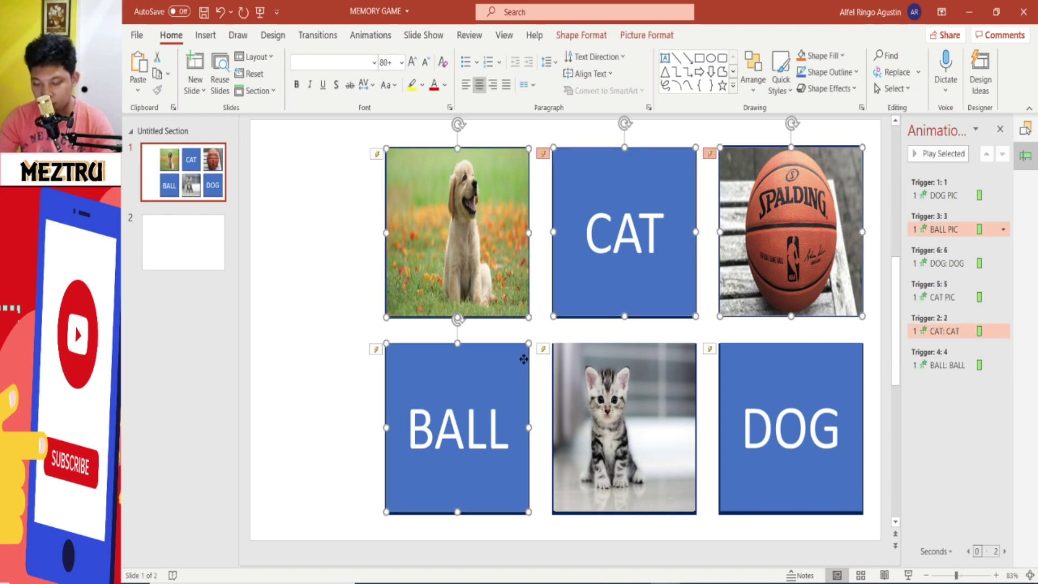
{"action": "left_click", "coordinate": [578, 374], "text": "shift"}
{"action": "left_click", "coordinate": [736, 376], "text": "shift"}
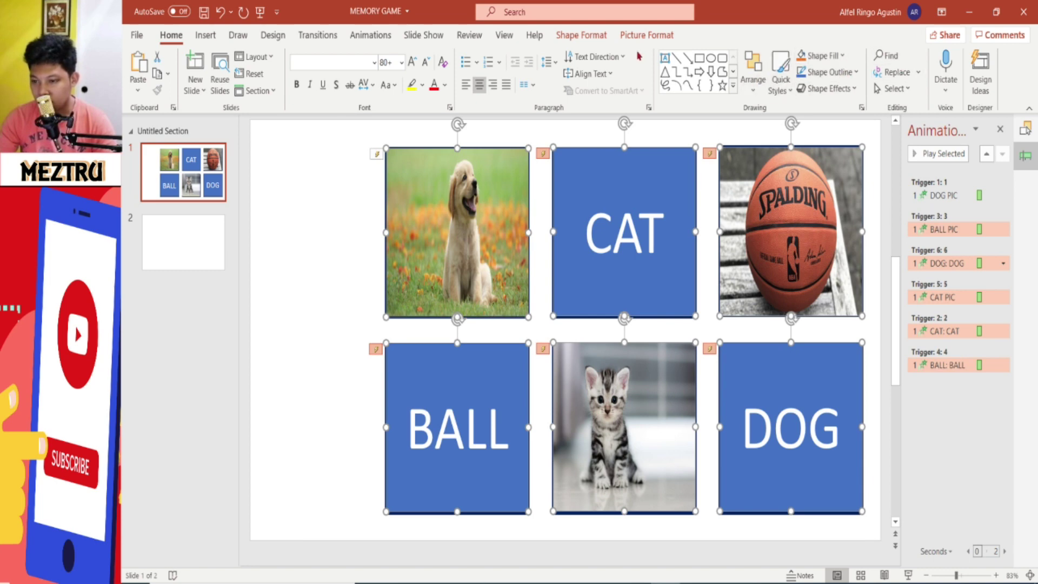
{"action": "left_click", "coordinate": [640, 35]}
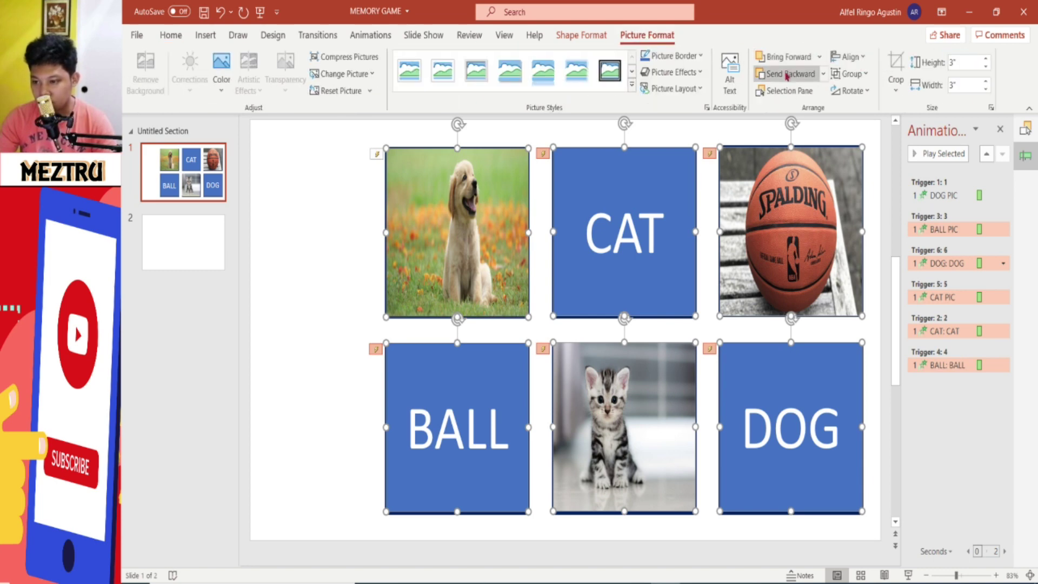
{"action": "left_click", "coordinate": [786, 76]}
{"action": "left_click", "coordinate": [786, 76]}
{"action": "left_click", "coordinate": [787, 76]}
{"action": "left_click", "coordinate": [787, 75]}
{"action": "left_click", "coordinate": [787, 75]}
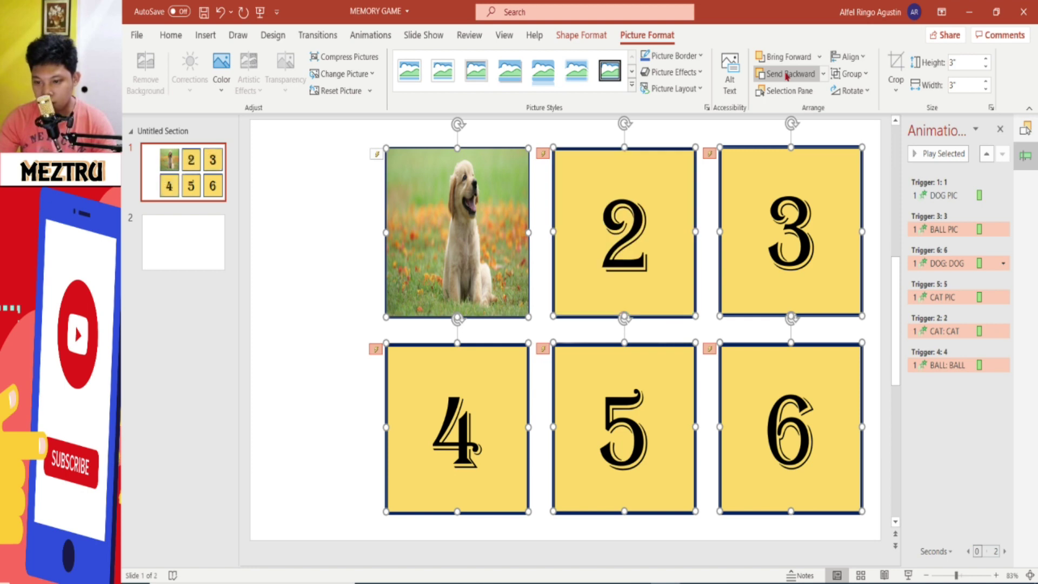
{"action": "left_click", "coordinate": [786, 76]}
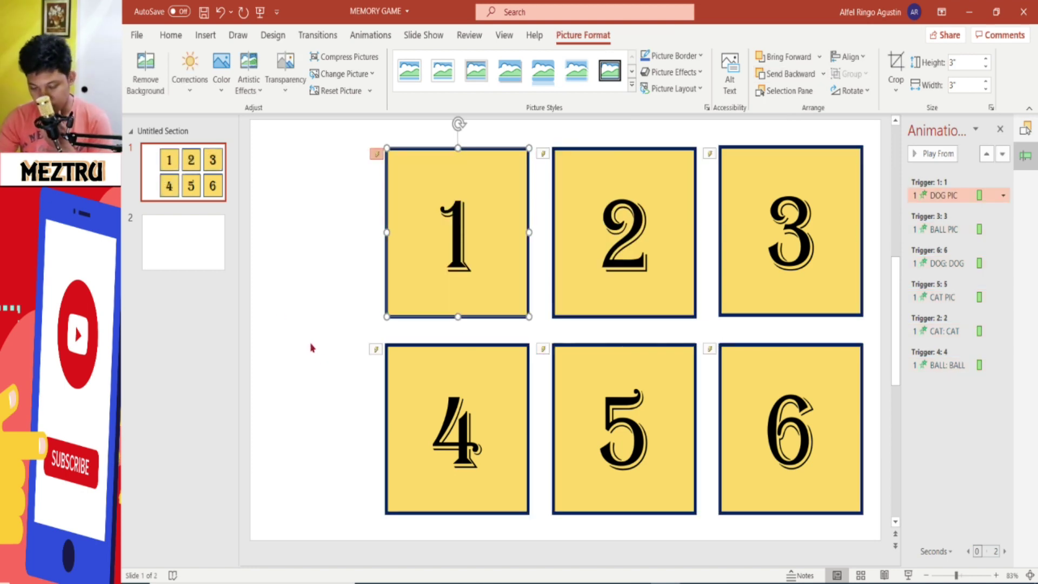
{"action": "left_click", "coordinate": [273, 276]}
Check each number card is on top, then select all six number cards.
{"action": "left_click", "coordinate": [400, 255]}
{"action": "left_click", "coordinate": [407, 366]}
{"action": "left_click", "coordinate": [596, 274]}
{"action": "left_click", "coordinate": [605, 342]}
{"action": "left_click", "coordinate": [726, 255]}
{"action": "left_click", "coordinate": [766, 363]}
{"action": "left_click", "coordinate": [747, 287]}
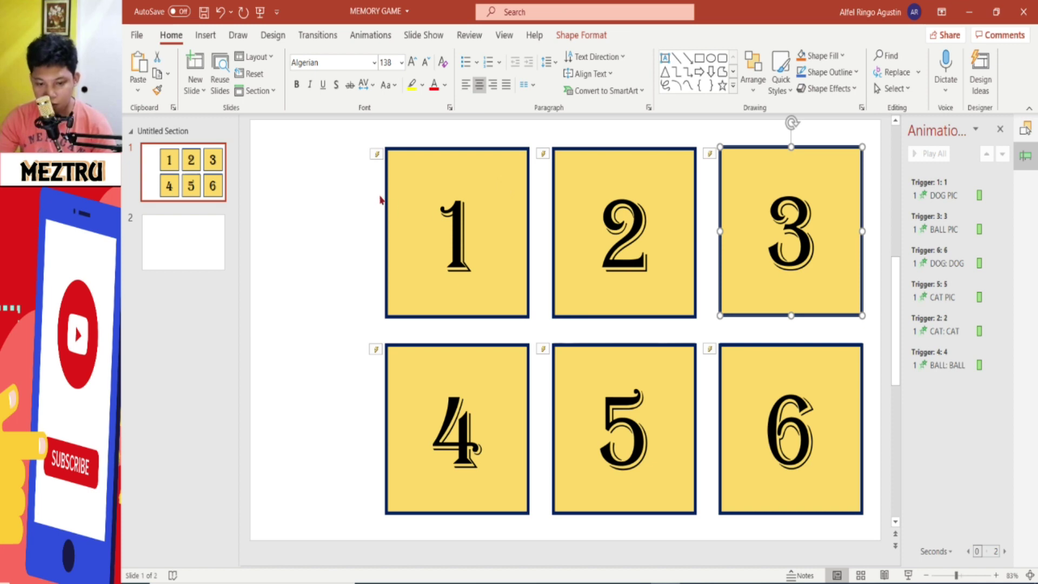
{"action": "left_click", "coordinate": [401, 162]}
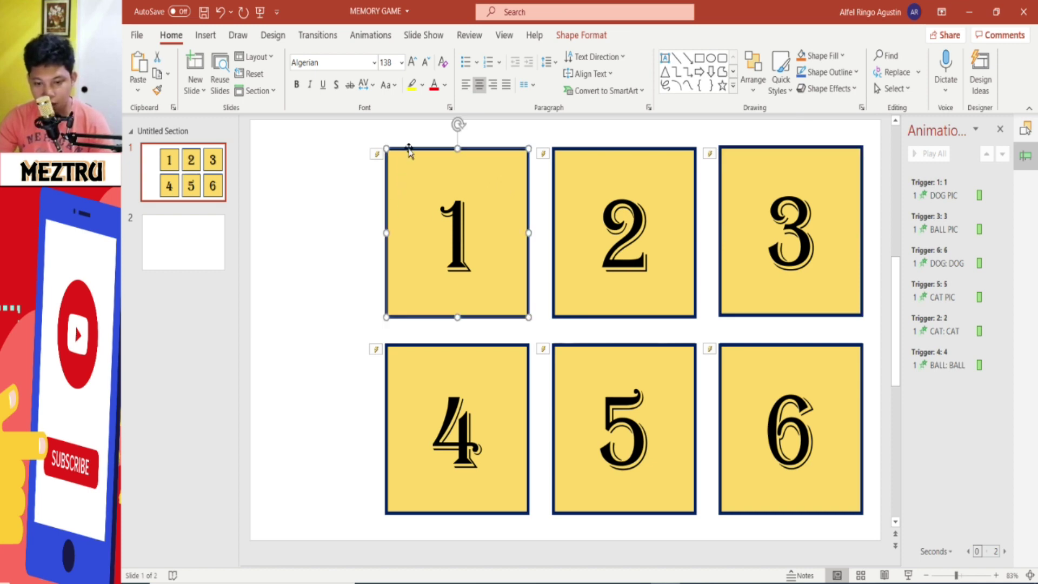
{"action": "left_click", "coordinate": [564, 195], "text": "ctrl"}
{"action": "left_click", "coordinate": [730, 193], "text": "ctrl"}
{"action": "left_click", "coordinate": [515, 385], "text": "ctrl"}
{"action": "key", "text": "ctrl+a"}
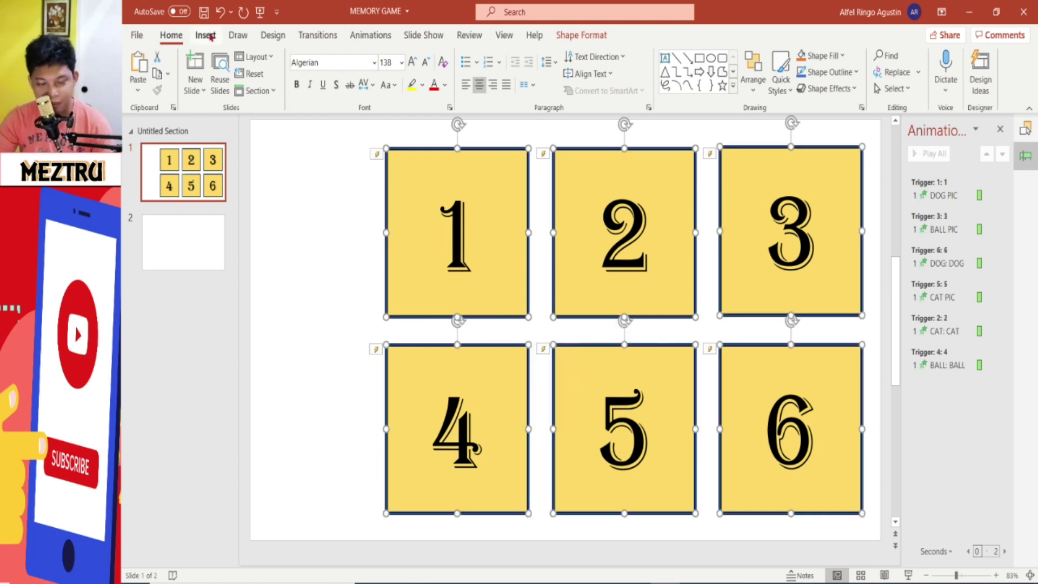
Apply the Disappear exit effect to the six selected number cards.
{"action": "left_click", "coordinate": [367, 39]}
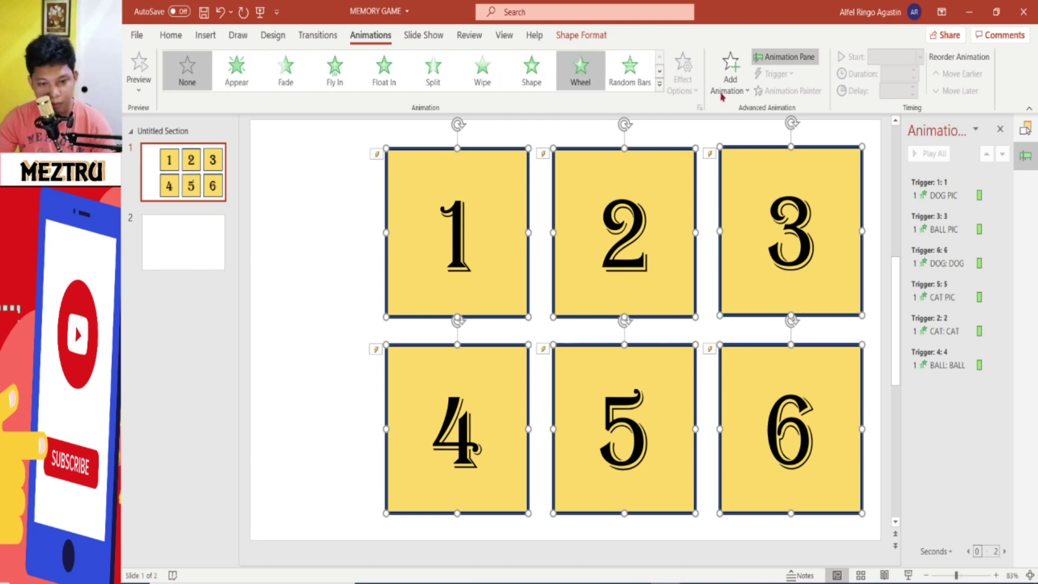
{"action": "left_click", "coordinate": [660, 84]}
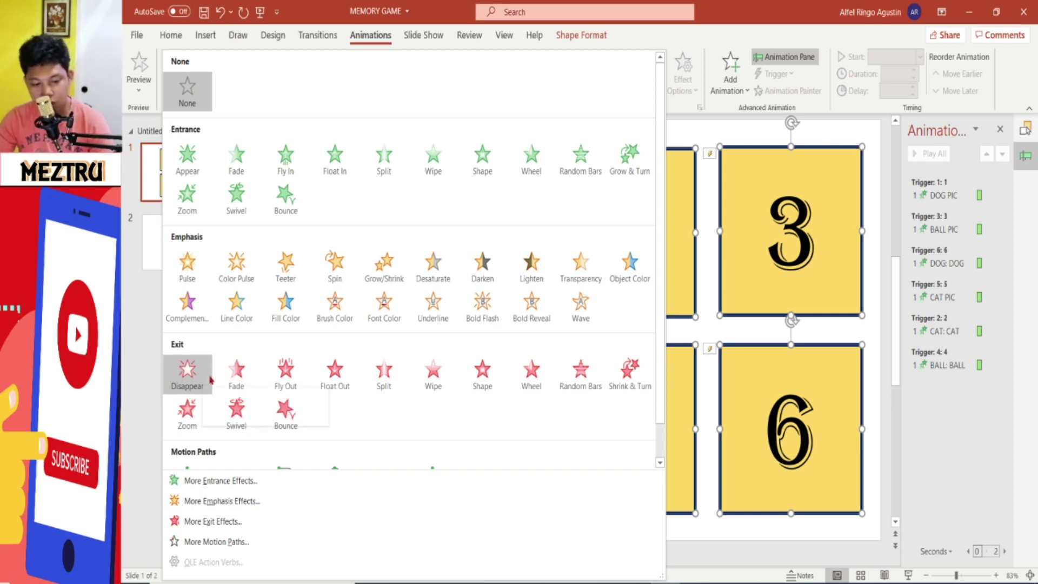
{"action": "left_click", "coordinate": [200, 376]}
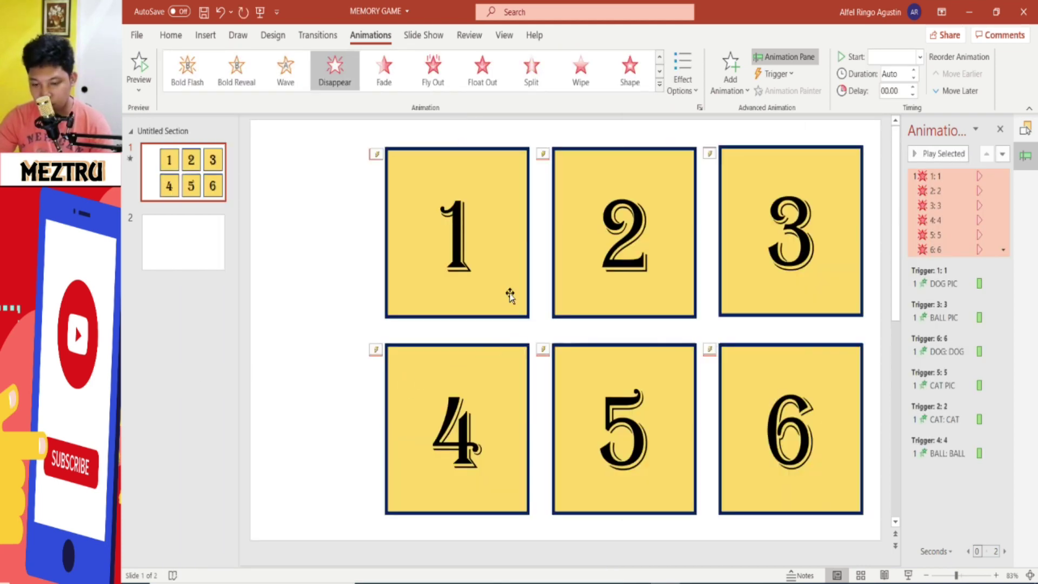
{"action": "left_click", "coordinate": [324, 246]}
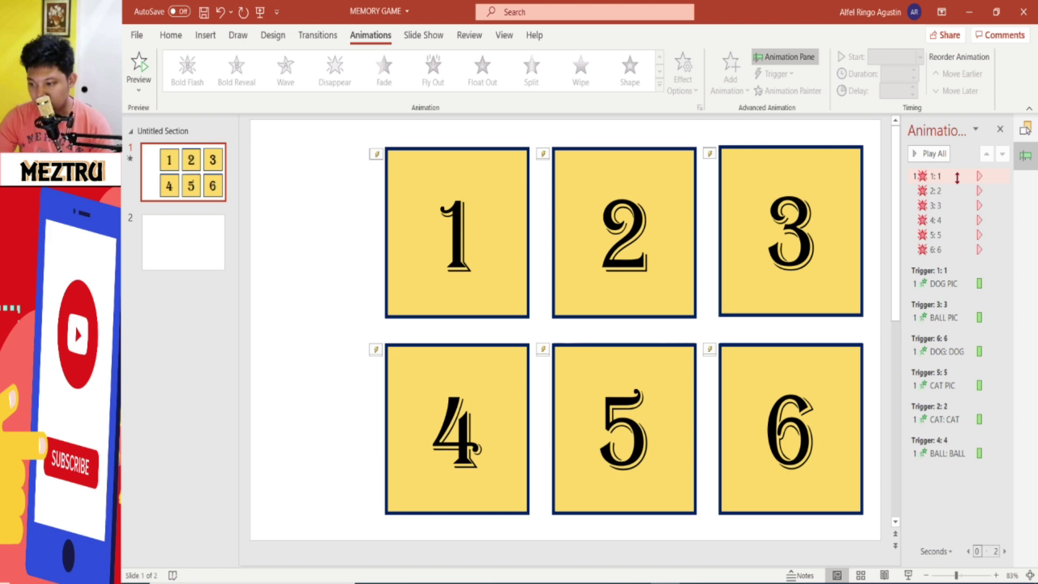
Set the Disappear animations of cards 1–6 to start With Previous.
{"action": "left_click", "coordinate": [957, 178]}
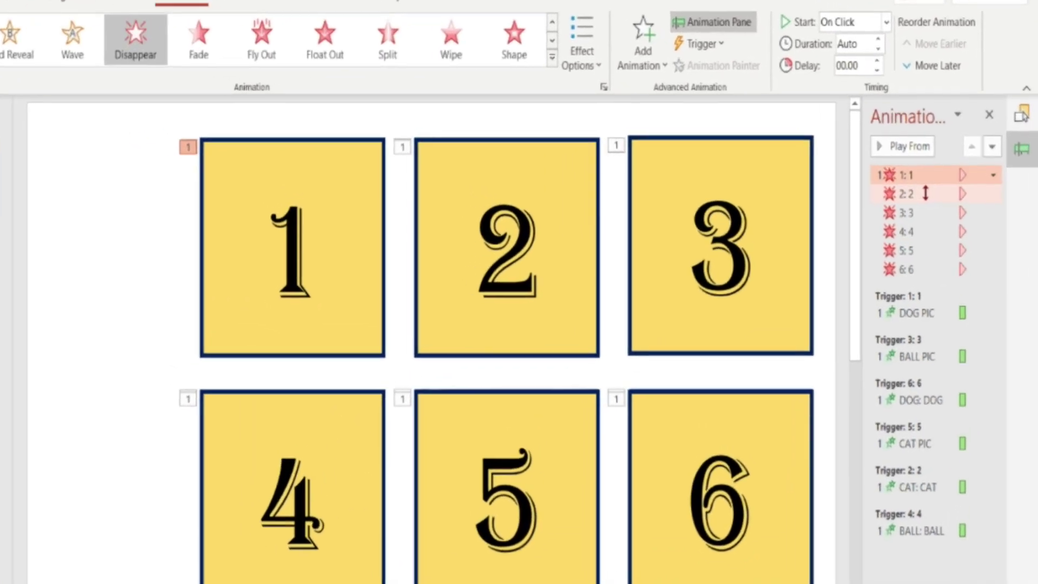
{"action": "left_click", "coordinate": [926, 194], "text": "shift"}
{"action": "left_click", "coordinate": [919, 216], "text": "shift"}
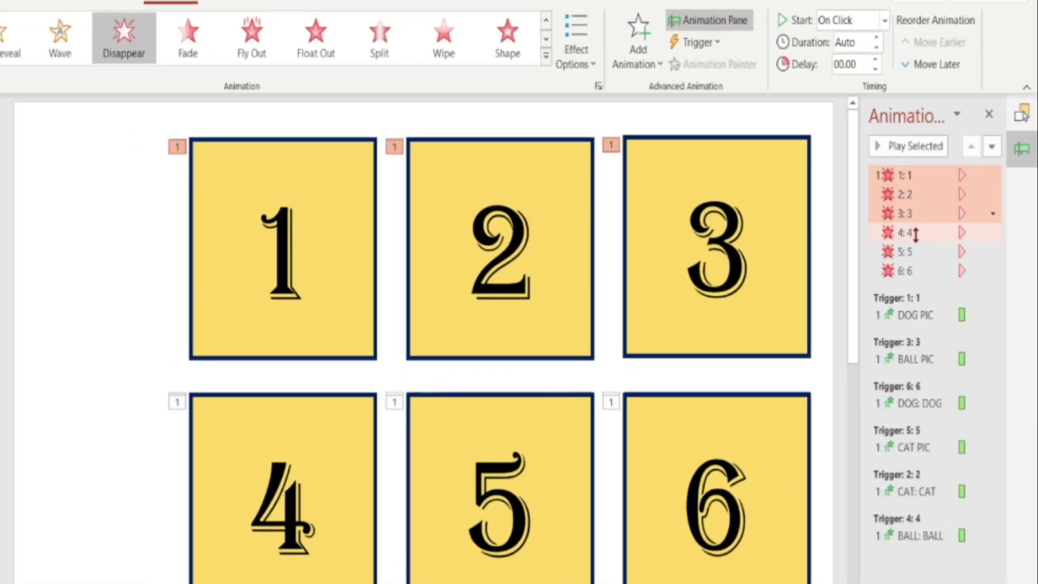
{"action": "left_click", "coordinate": [918, 233], "text": "shift"}
{"action": "left_click", "coordinate": [919, 252], "text": "shift"}
{"action": "left_click", "coordinate": [923, 272], "text": "shift"}
{"action": "left_click", "coordinate": [885, 22]}
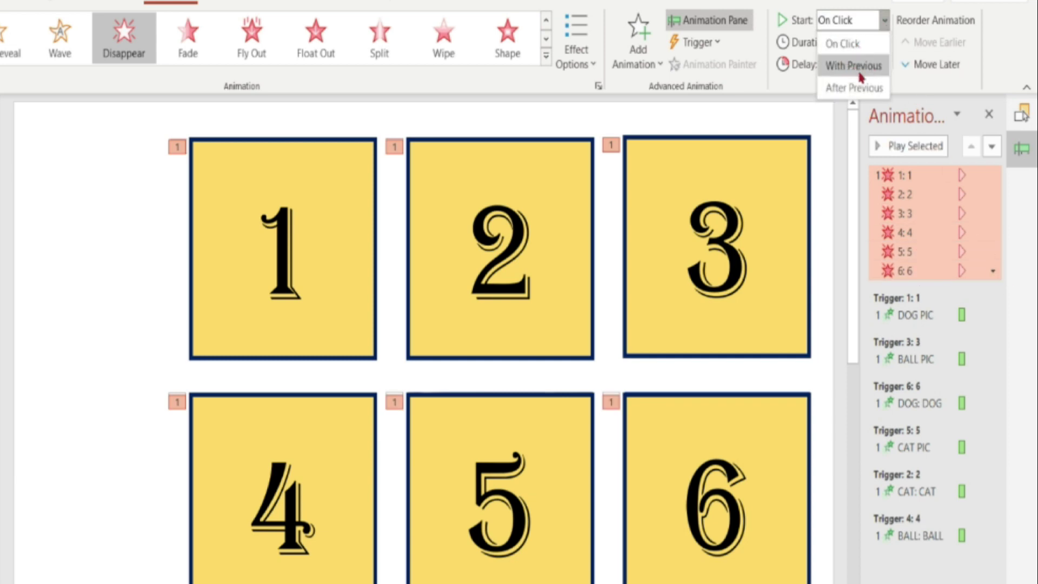
{"action": "left_click", "coordinate": [862, 66]}
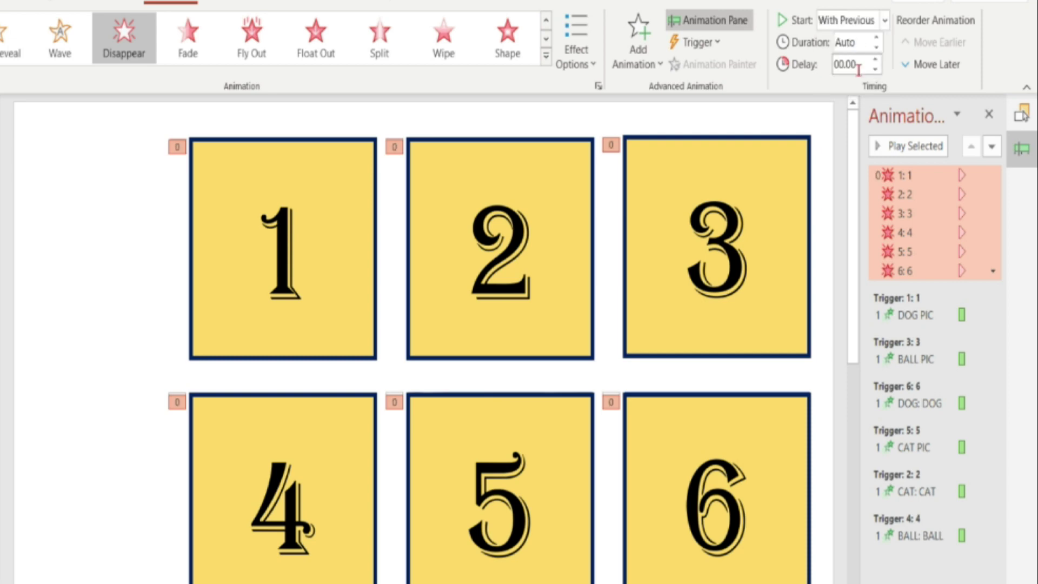
{"action": "left_click", "coordinate": [923, 174]}
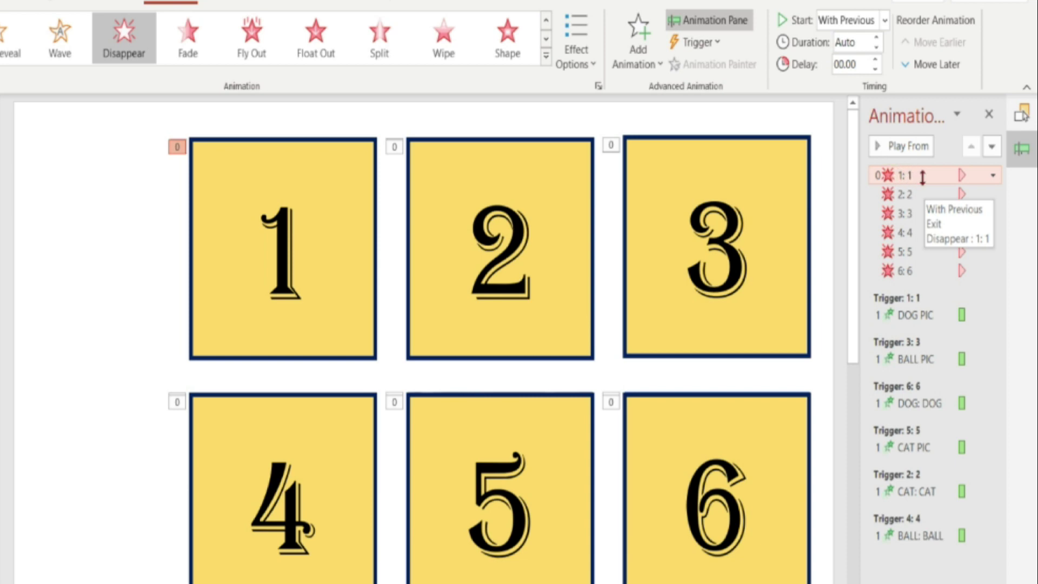
Move the Disappear effects of cards 1–6 under the DOG PIC, CAT, BALL PIC, BALL, CAT PIC and DOG triggers.
{"action": "left_click_drag", "start_coordinate": [923, 176], "coordinate": [925, 320]}
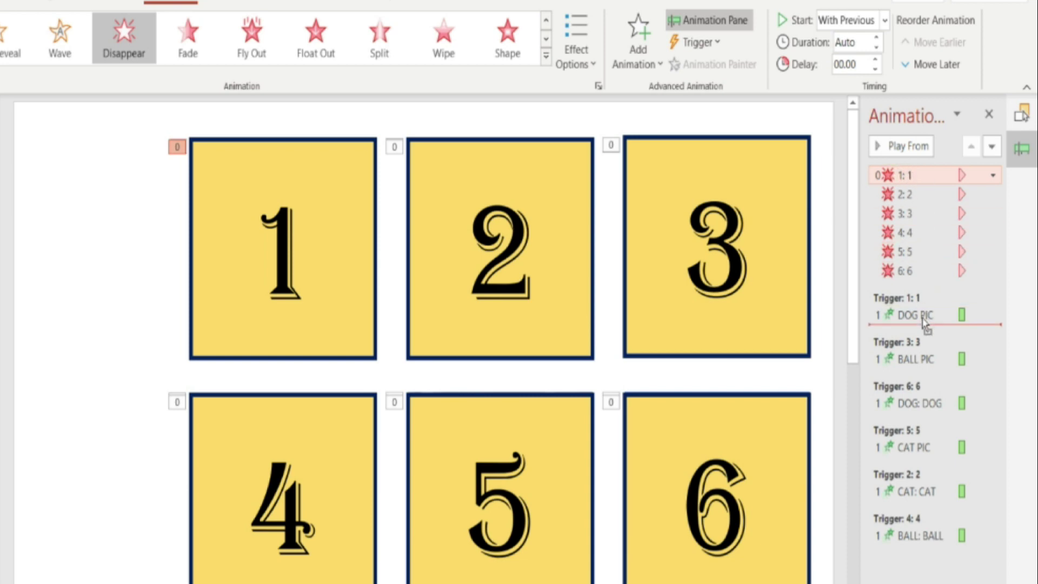
{"action": "left_click_drag", "start_coordinate": [924, 320], "coordinate": [925, 322]}
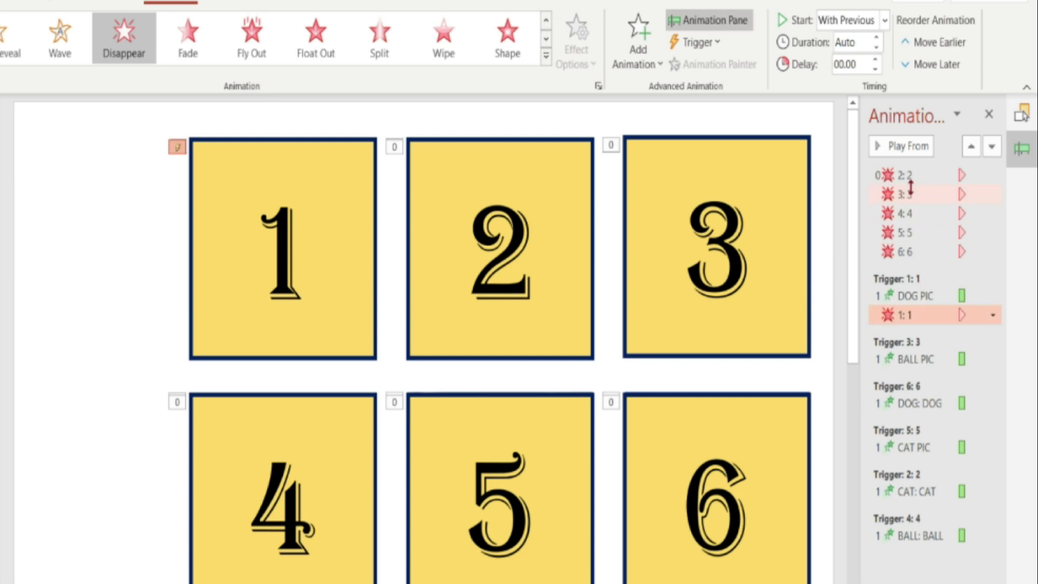
{"action": "left_click_drag", "start_coordinate": [925, 177], "coordinate": [922, 502]}
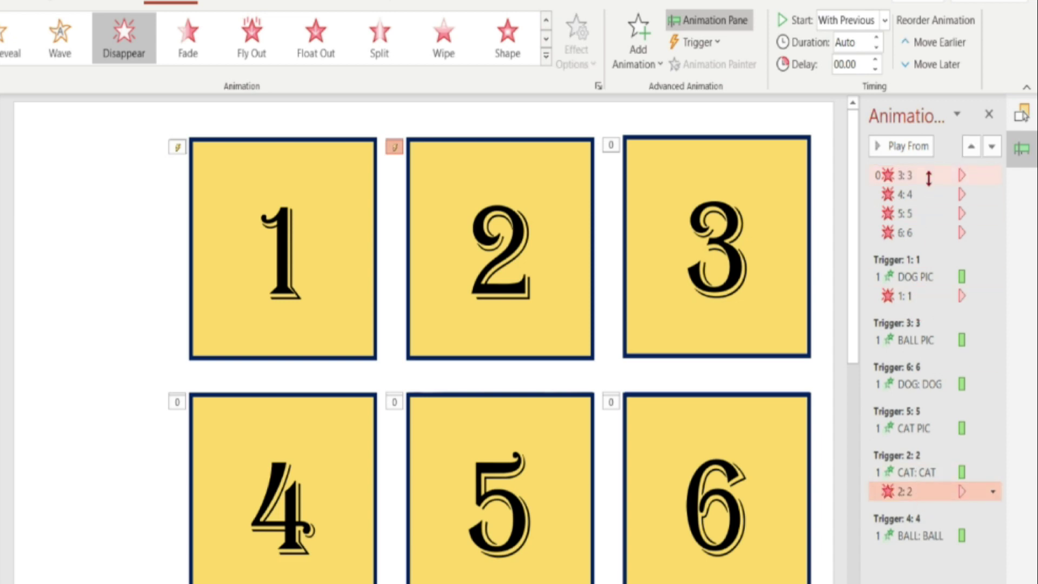
{"action": "left_click_drag", "start_coordinate": [929, 181], "coordinate": [931, 352]}
{"action": "left_click_drag", "start_coordinate": [927, 176], "coordinate": [925, 538]}
{"action": "left_click_drag", "start_coordinate": [929, 174], "coordinate": [929, 409]}
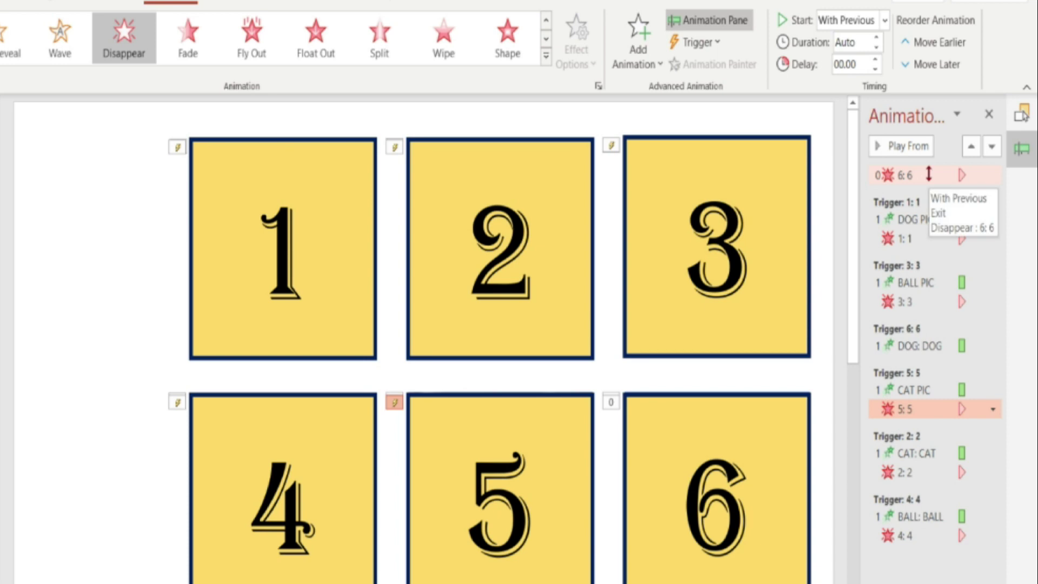
{"action": "left_click_drag", "start_coordinate": [928, 175], "coordinate": [923, 357]}
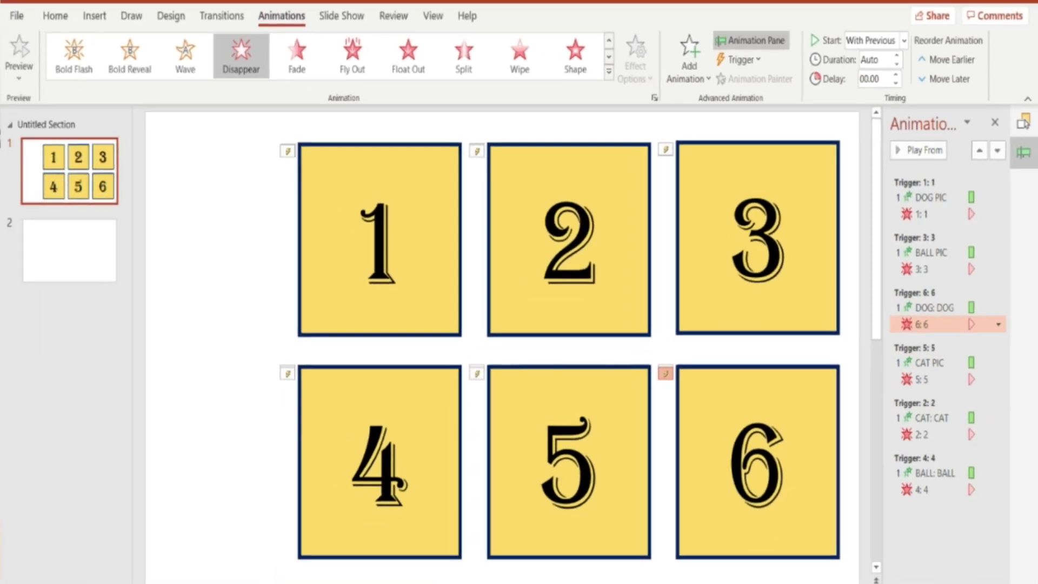
Send the six number cards back four layers behind the picture and word tiles.
{"action": "left_click", "coordinate": [522, 246]}
{"action": "left_click", "coordinate": [581, 266], "text": "ctrl"}
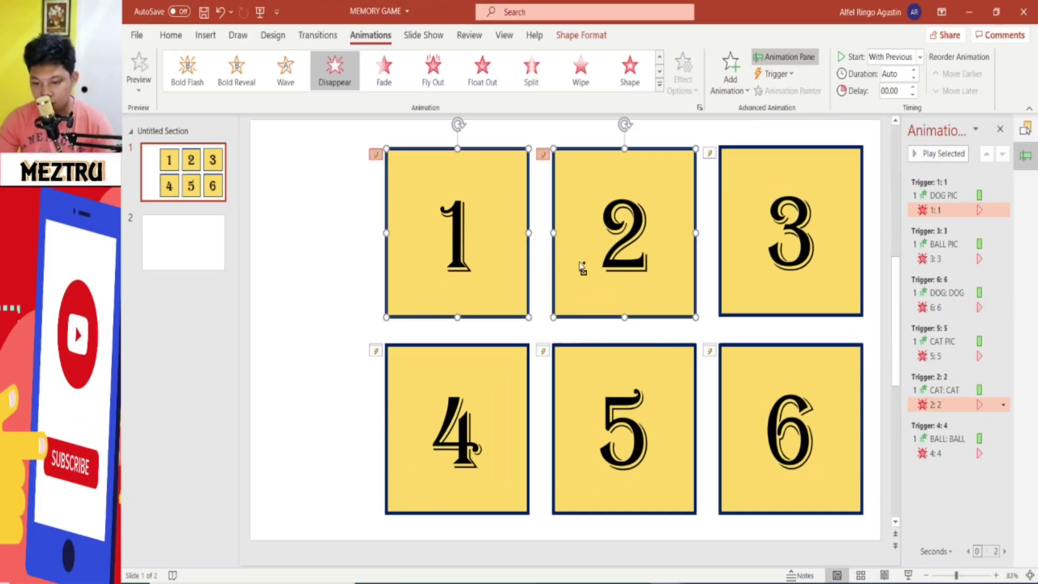
{"action": "left_click", "coordinate": [721, 273], "text": "ctrl"}
{"action": "left_click", "coordinate": [510, 359], "text": "ctrl"}
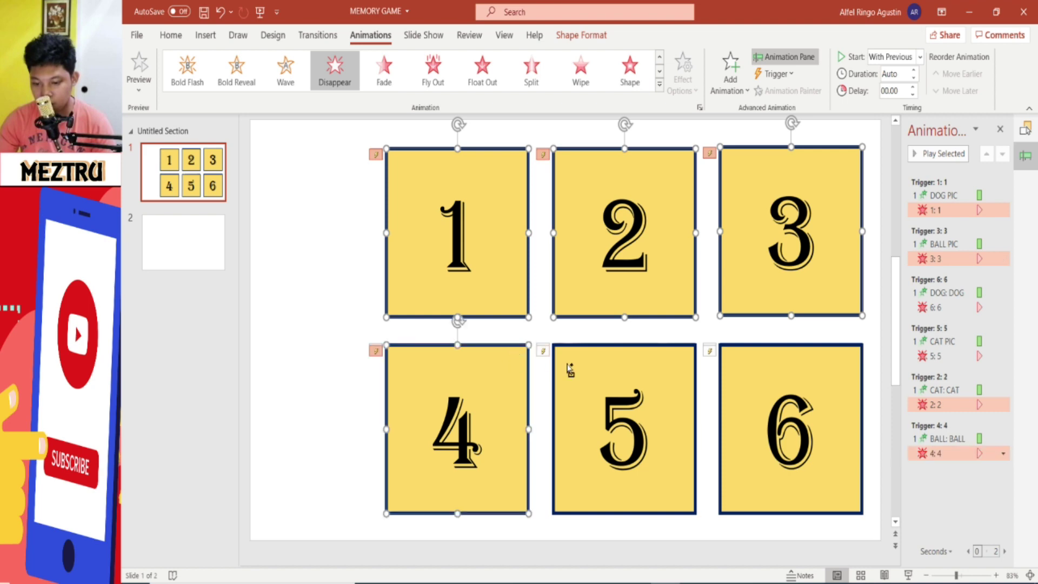
{"action": "left_click", "coordinate": [572, 365], "text": "ctrl"}
{"action": "left_click", "coordinate": [738, 383], "text": "ctrl"}
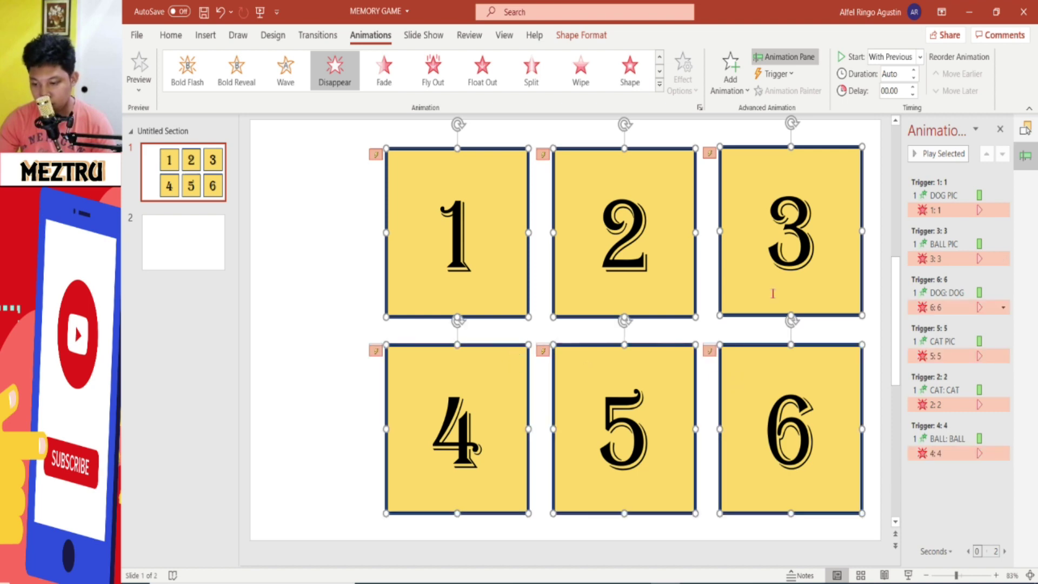
{"action": "left_click", "coordinate": [582, 35]}
{"action": "left_click", "coordinate": [887, 76]}
{"action": "left_click", "coordinate": [884, 77]}
{"action": "left_click", "coordinate": [880, 79]}
{"action": "left_click", "coordinate": [877, 80]}
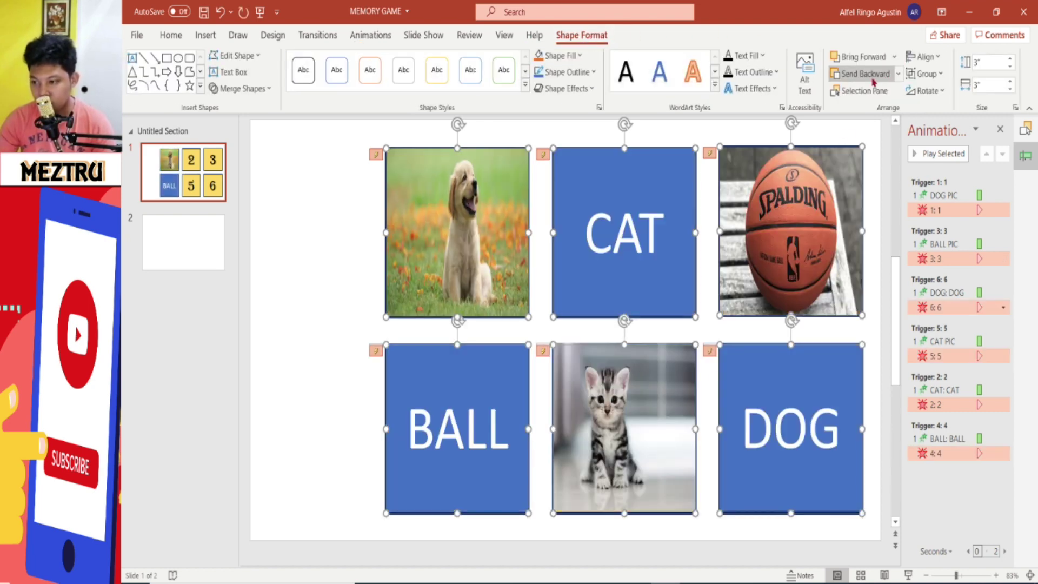
{"action": "left_click", "coordinate": [308, 206]}
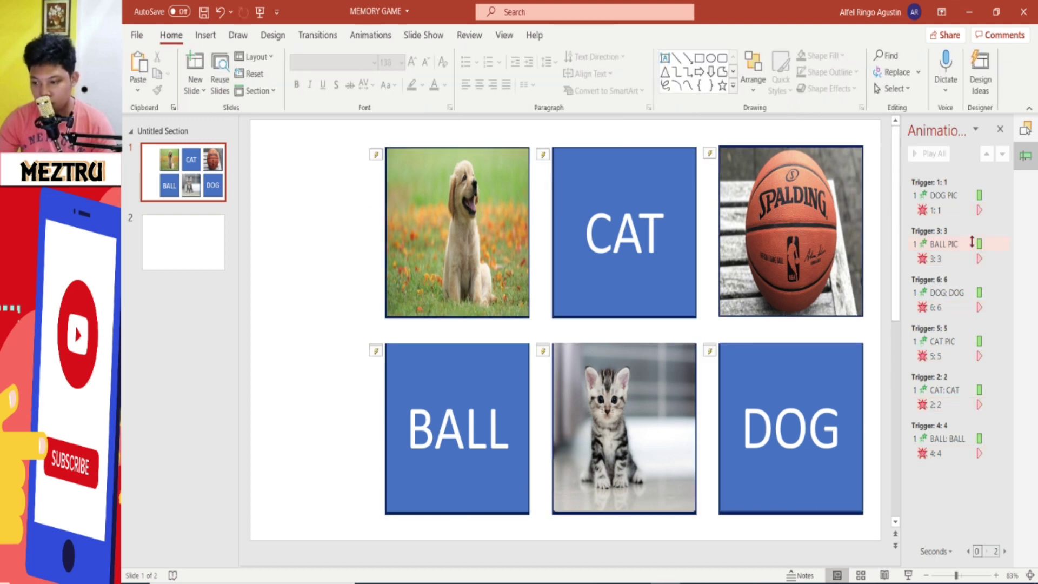
{"action": "left_click", "coordinate": [909, 575]}
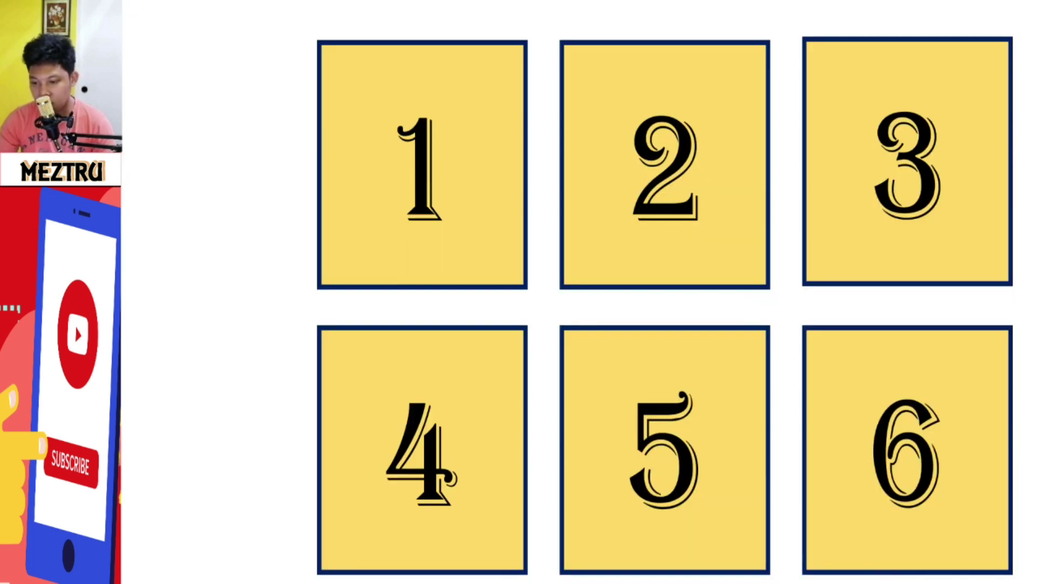
{"action": "left_click", "coordinate": [400, 203]}
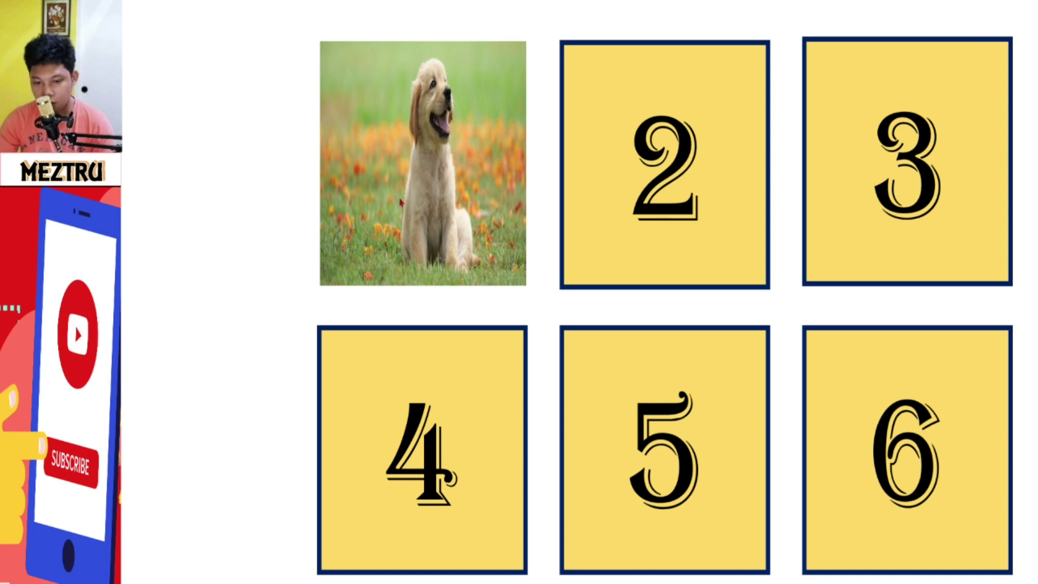
{"action": "left_click", "coordinate": [629, 204]}
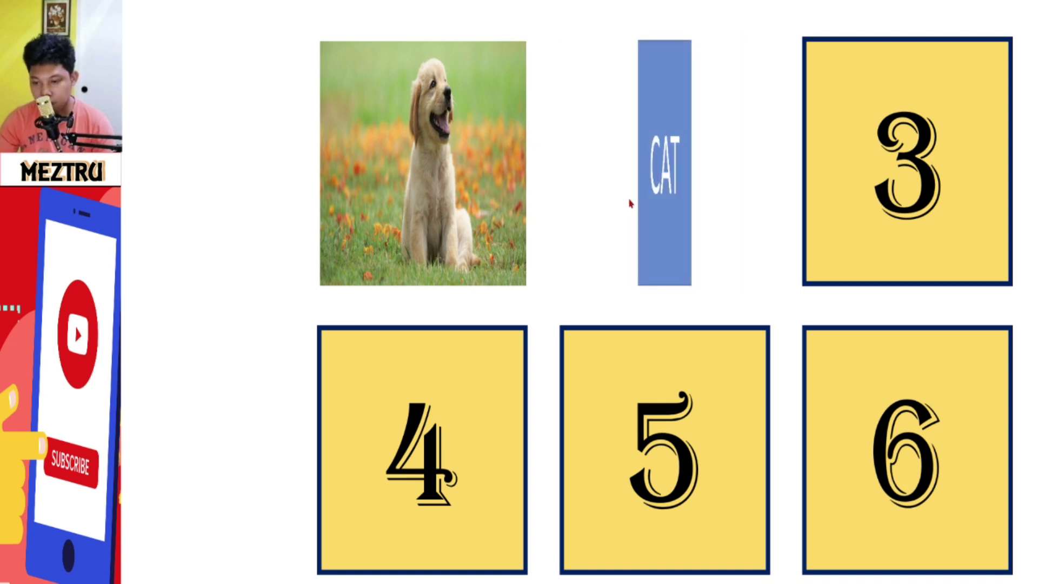
{"action": "left_click", "coordinate": [858, 174]}
{"action": "left_click", "coordinate": [490, 430]}
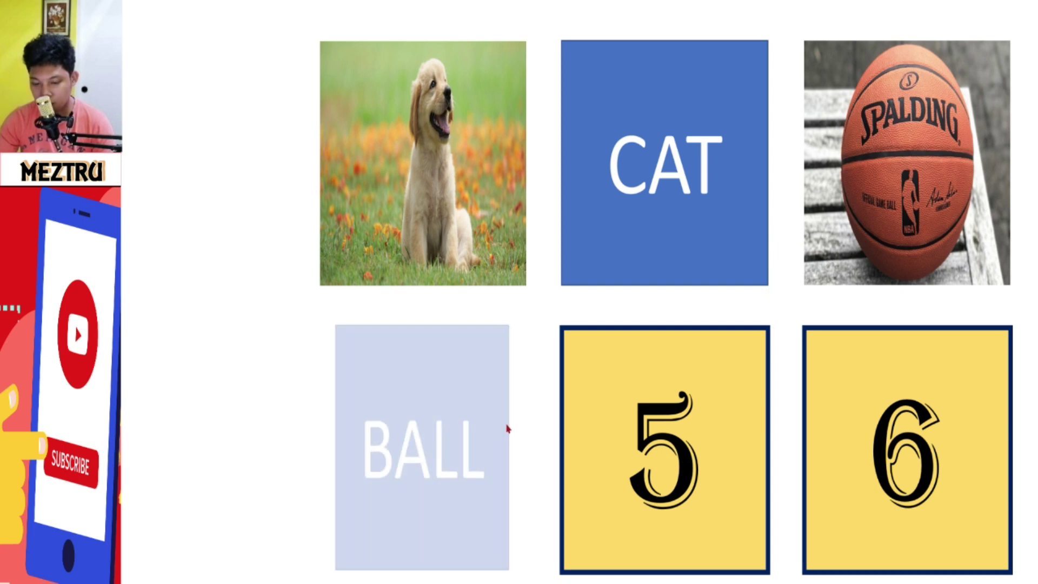
{"action": "left_click", "coordinate": [585, 420]}
{"action": "left_click", "coordinate": [811, 416]}
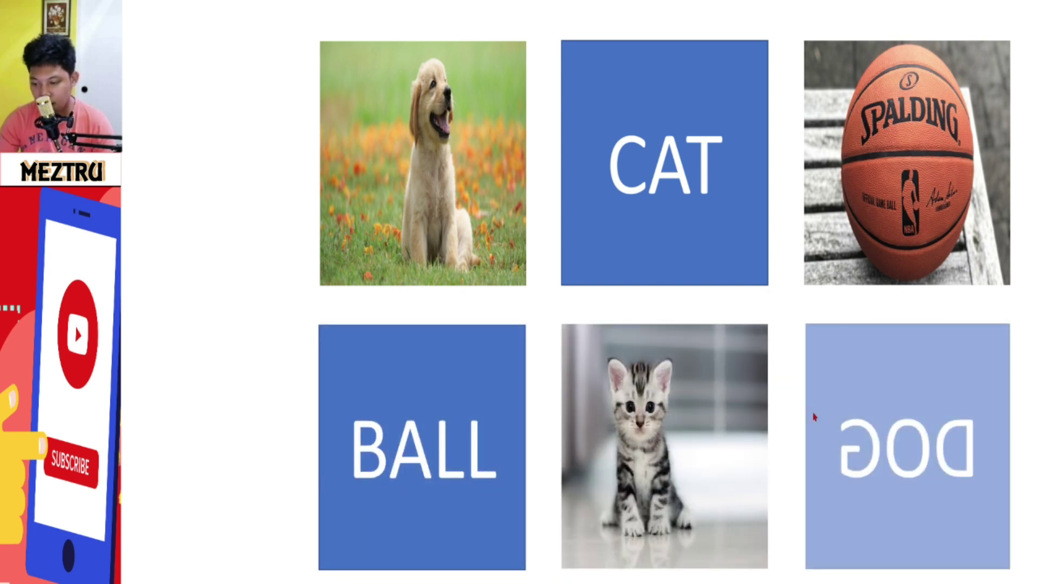
{"action": "key", "text": "Escape"}
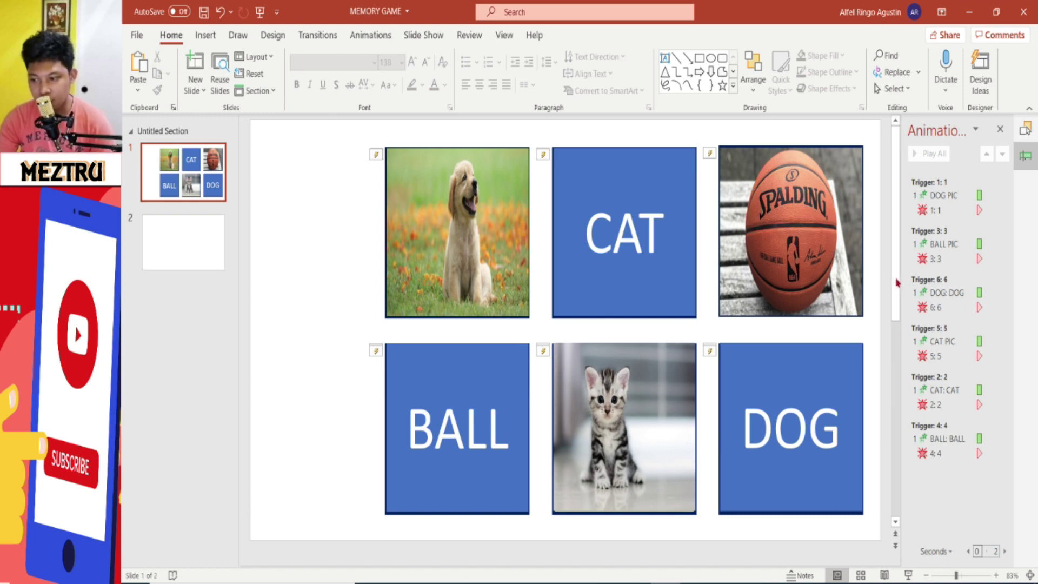
Send the dog, CAT, basketball, BALL, kitten and DOG tiles back two layers.
{"action": "left_click", "coordinate": [498, 211]}
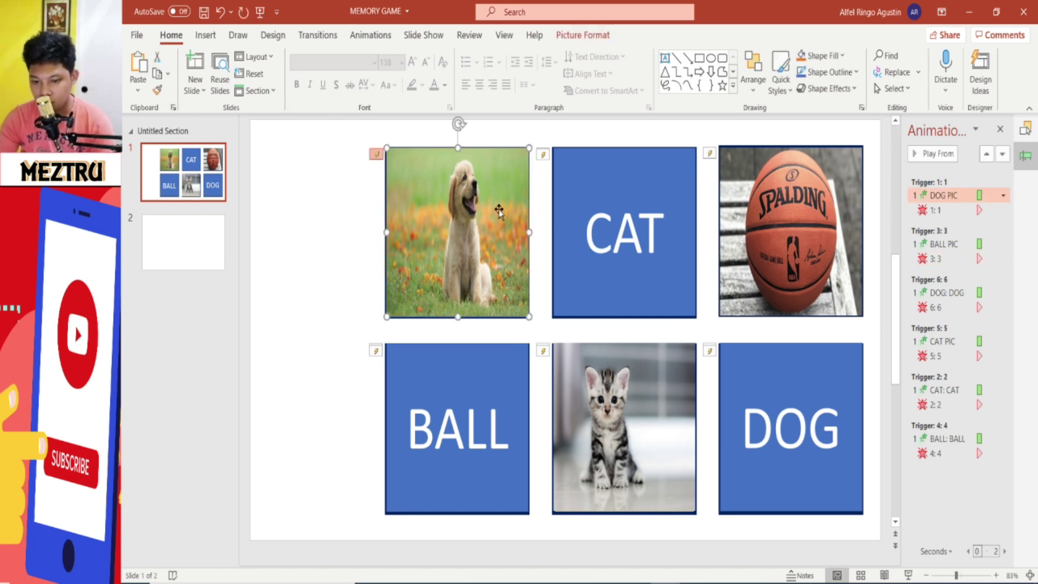
{"action": "left_click", "coordinate": [571, 243], "text": "shift"}
{"action": "left_click", "coordinate": [731, 253], "text": "shift"}
{"action": "left_click", "coordinate": [518, 393], "text": "shift"}
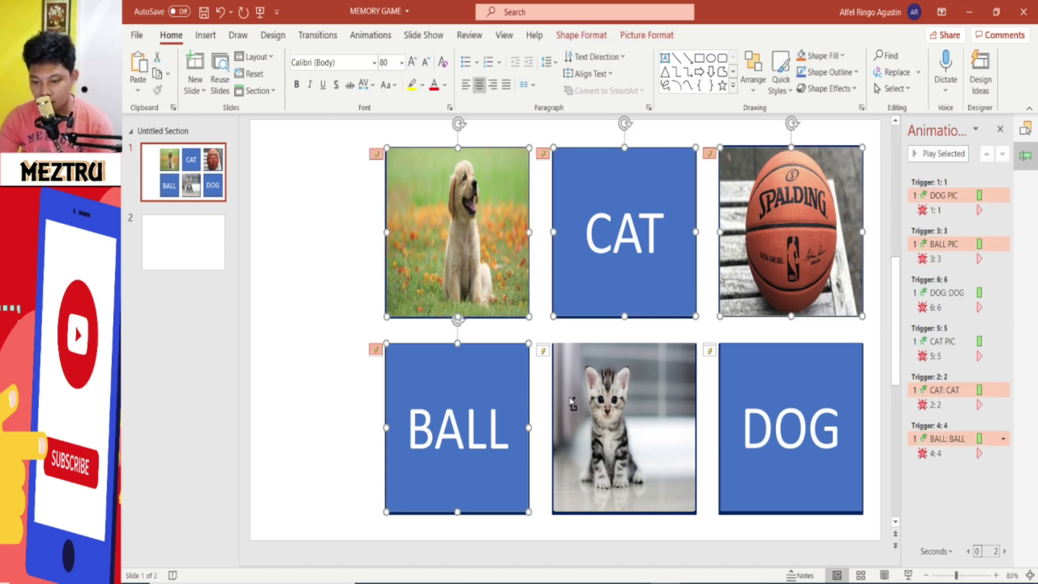
{"action": "left_click", "coordinate": [570, 402], "text": "shift"}
{"action": "left_click", "coordinate": [731, 396], "text": "shift"}
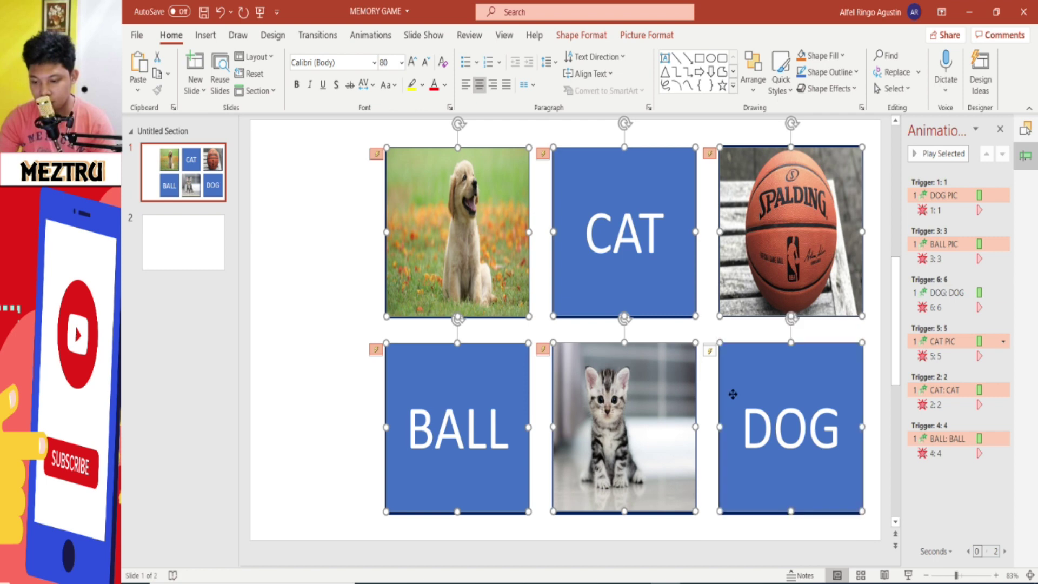
{"action": "left_click", "coordinate": [655, 36]}
{"action": "left_click", "coordinate": [789, 74]}
{"action": "left_click", "coordinate": [789, 74]}
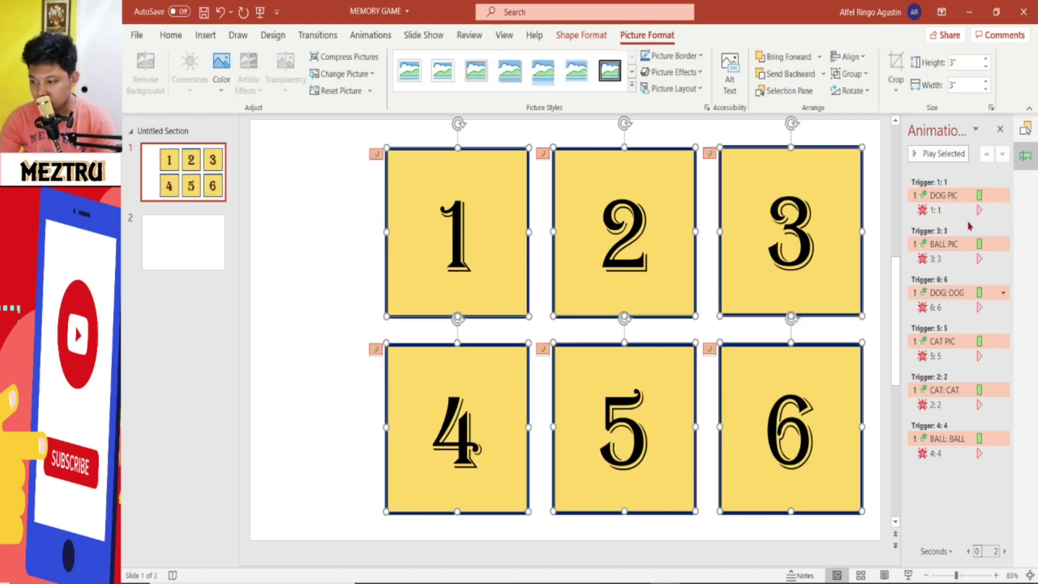
{"action": "left_click", "coordinate": [360, 205]}
Select all six numbered yellow cards.
{"action": "left_click", "coordinate": [422, 203]}
{"action": "left_click", "coordinate": [572, 209], "text": "shift"}
{"action": "left_click", "coordinate": [755, 210], "text": "shift"}
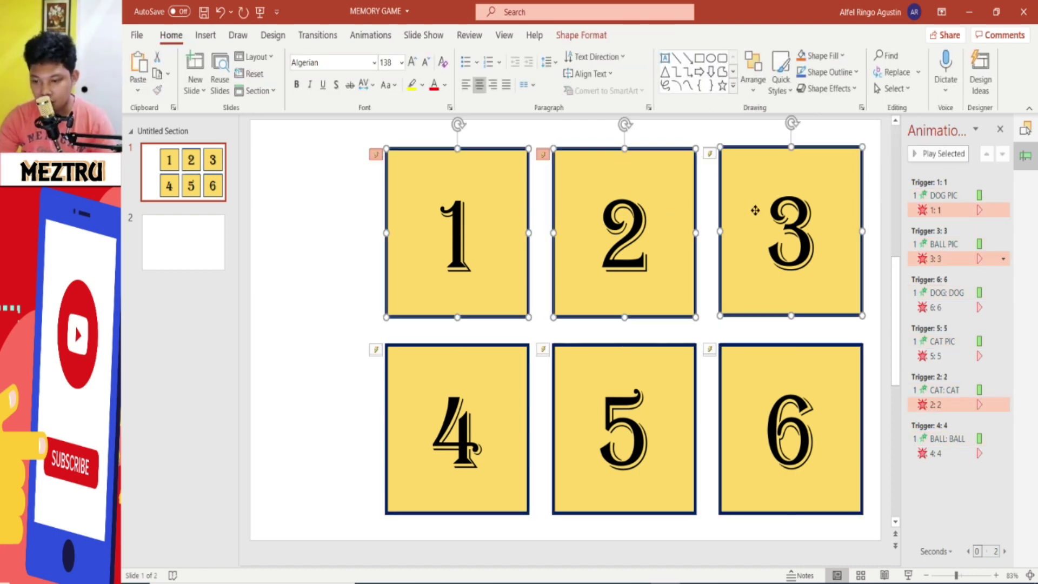
{"action": "left_click", "coordinate": [512, 380], "text": "shift"}
{"action": "left_click", "coordinate": [587, 384], "text": "shift"}
{"action": "left_click", "coordinate": [735, 394], "text": "shift"}
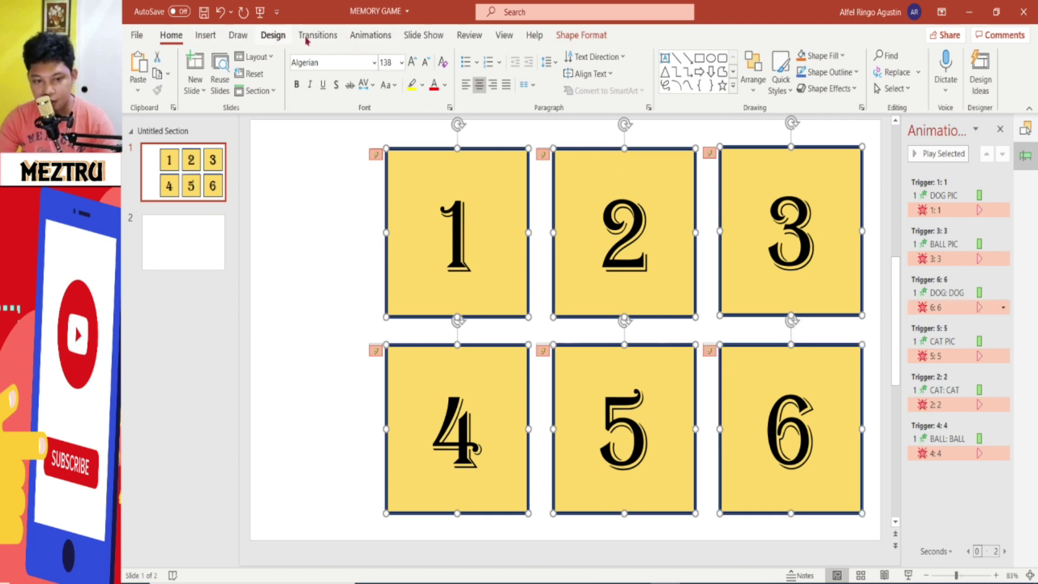
{"action": "left_click", "coordinate": [373, 37]}
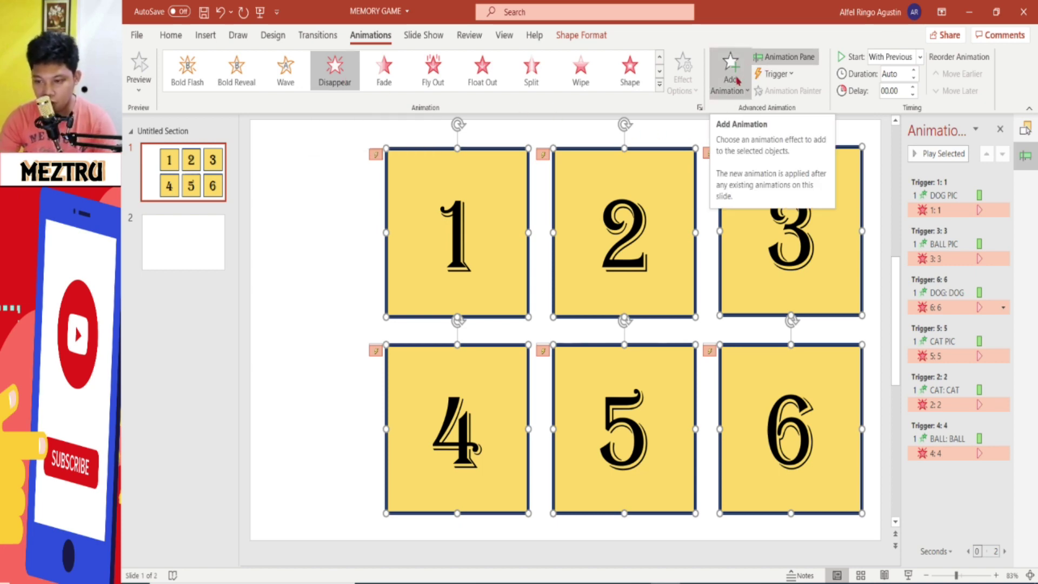
Add an Appear entrance effect to the numbered cards, then reselect them.
{"action": "left_click", "coordinate": [738, 81]}
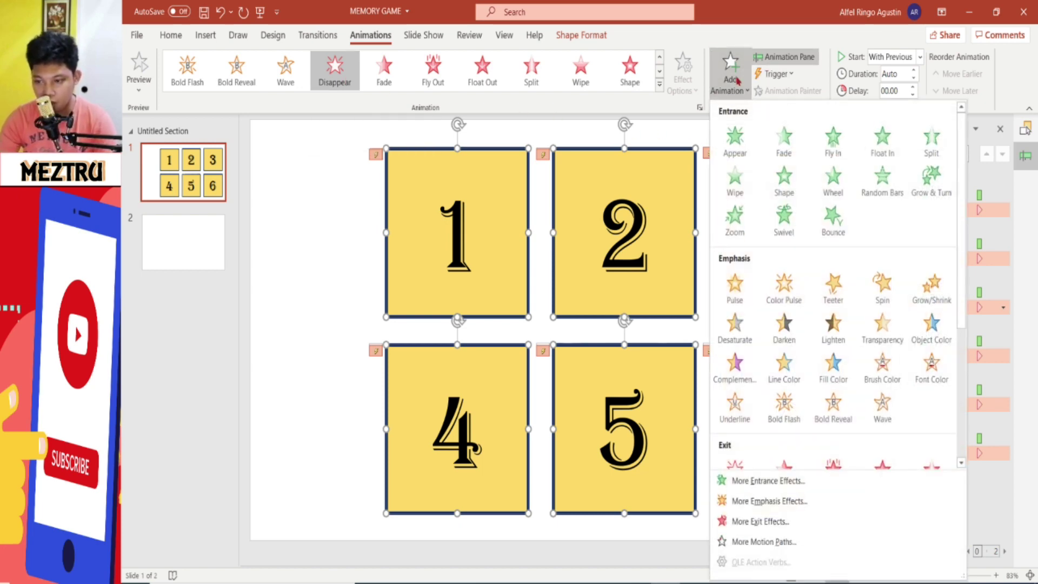
{"action": "left_click", "coordinate": [737, 137]}
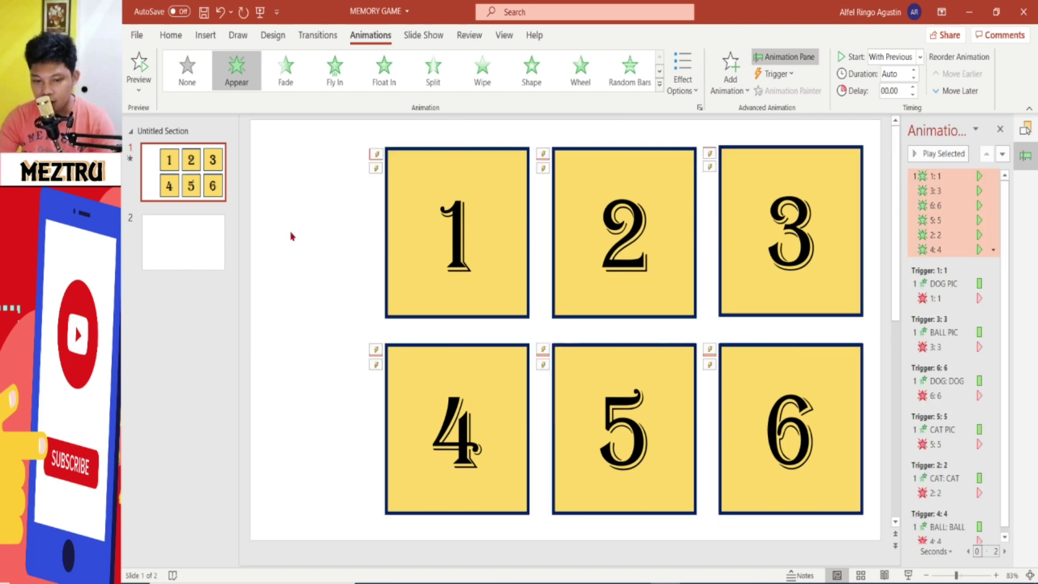
{"action": "left_click", "coordinate": [485, 222], "text": "ctrl"}
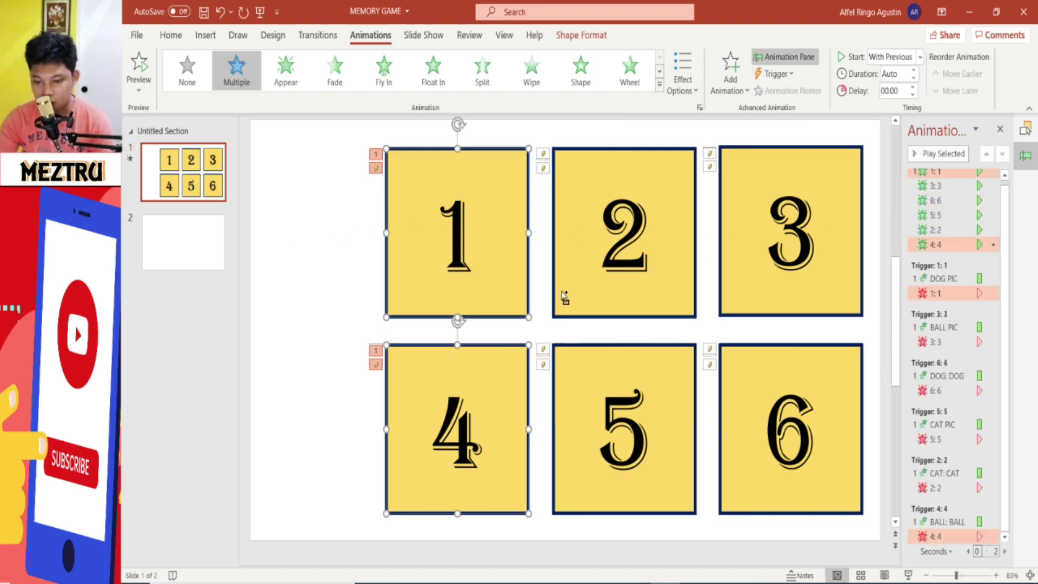
{"action": "left_click", "coordinate": [563, 296], "text": "ctrl"}
{"action": "left_click", "coordinate": [572, 359], "text": "ctrl"}
{"action": "left_click", "coordinate": [744, 283], "text": "ctrl"}
{"action": "left_click", "coordinate": [751, 367], "text": "ctrl"}
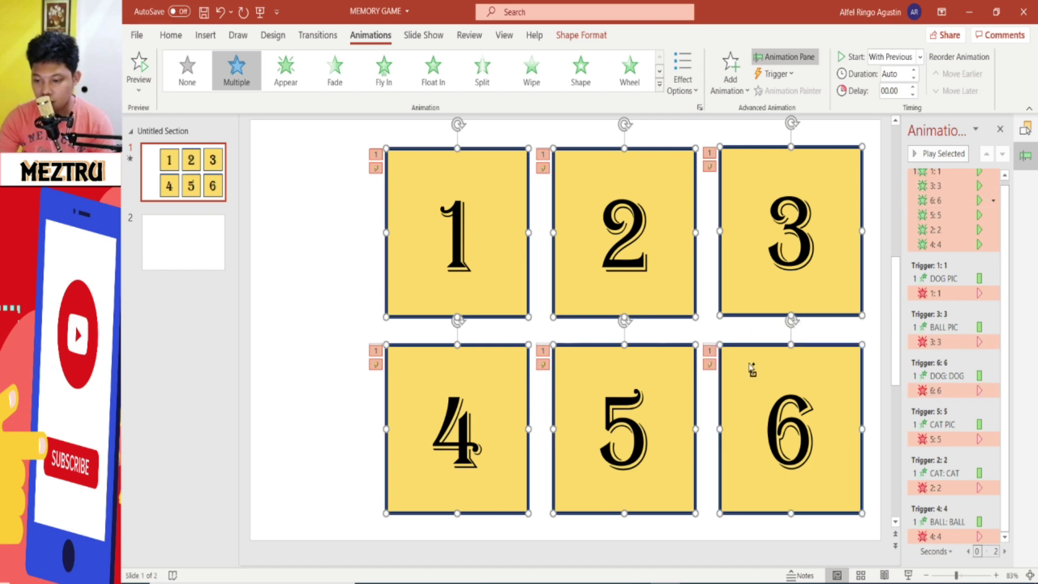
Send the numbered cards back two layers behind the picture tiles and display blank slide 2.
{"action": "left_click", "coordinate": [581, 36]}
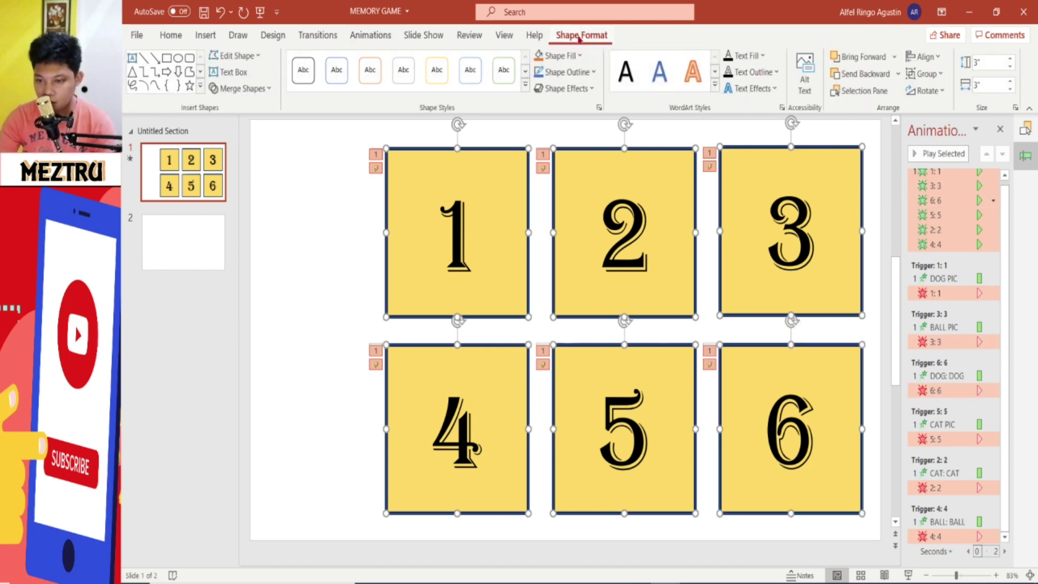
{"action": "left_click", "coordinate": [861, 74]}
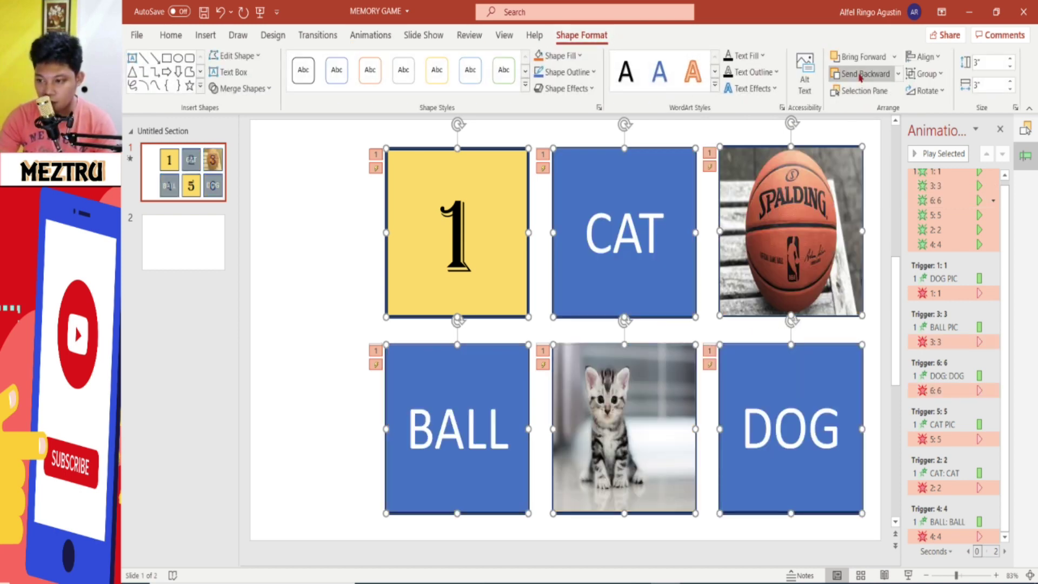
{"action": "left_click", "coordinate": [860, 74]}
{"action": "left_click", "coordinate": [226, 295]}
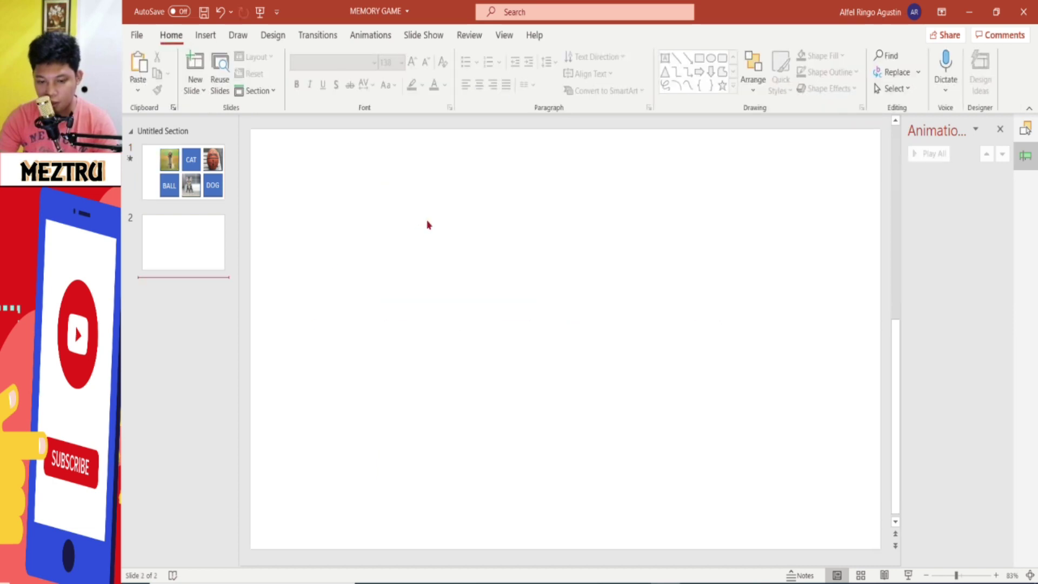
Give the dog, CAT, basketball, BALL, kitten and DOG tiles a Disappear exit effect.
{"action": "scroll", "coordinate": [280, 195], "scroll_direction": "up", "scroll_amount": 1}
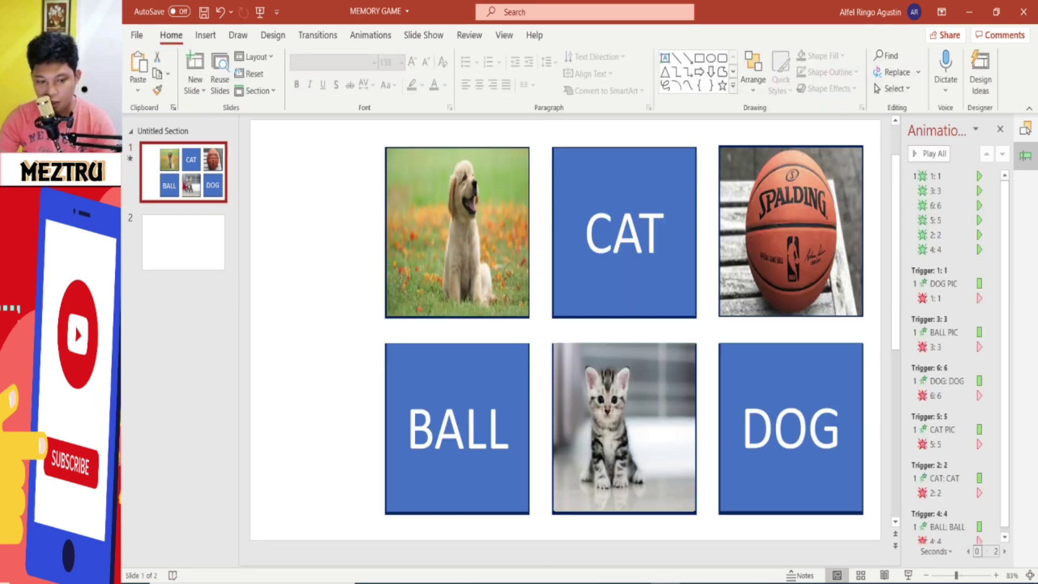
{"action": "left_click", "coordinate": [432, 212]}
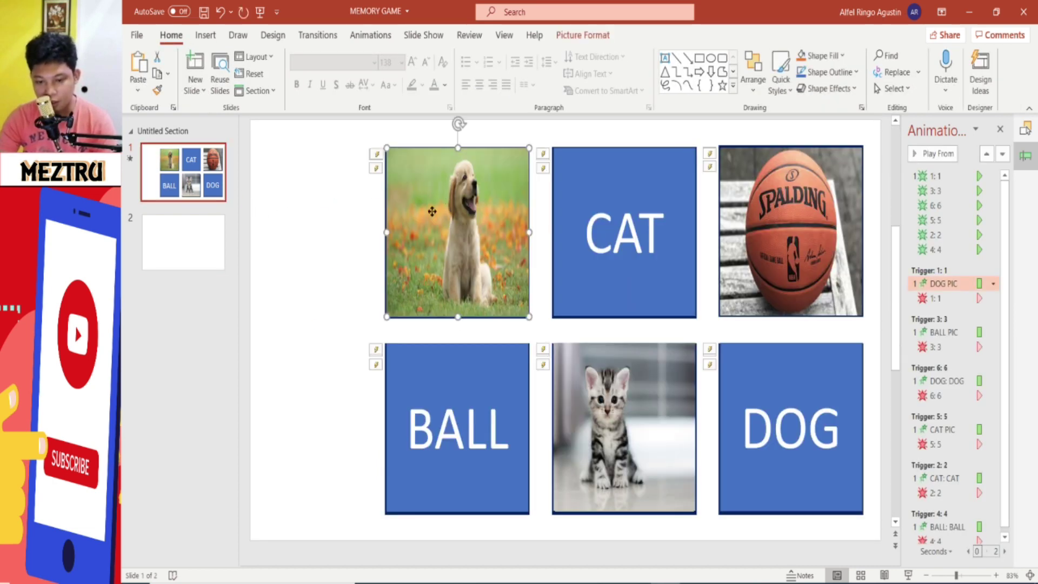
{"action": "left_click", "coordinate": [615, 225], "text": "ctrl"}
{"action": "left_click", "coordinate": [737, 228], "text": "ctrl"}
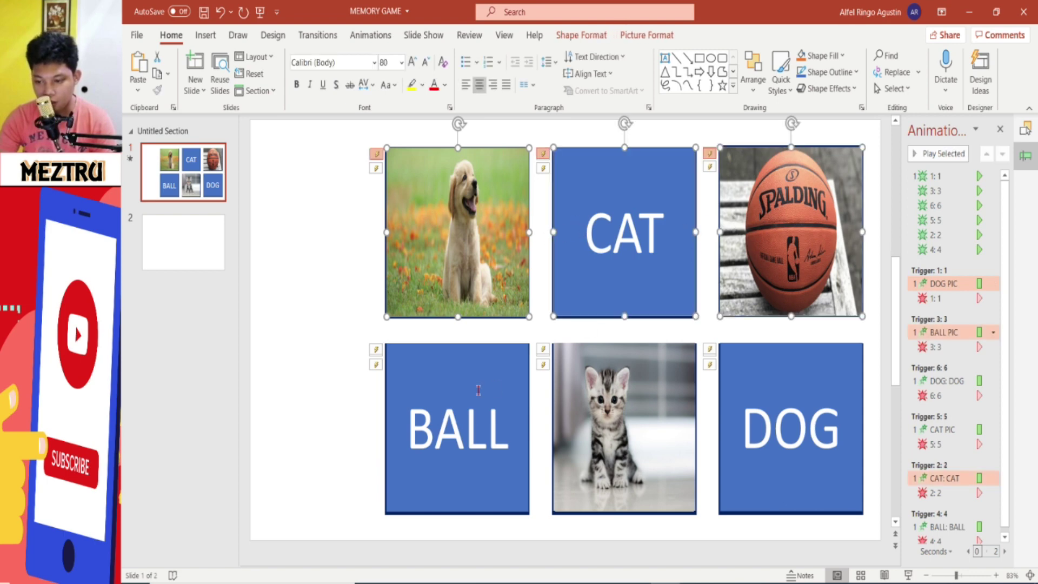
{"action": "left_click", "coordinate": [469, 391], "text": "ctrl"}
{"action": "left_click", "coordinate": [580, 371], "text": "ctrl"}
{"action": "left_click", "coordinate": [744, 379], "text": "ctrl"}
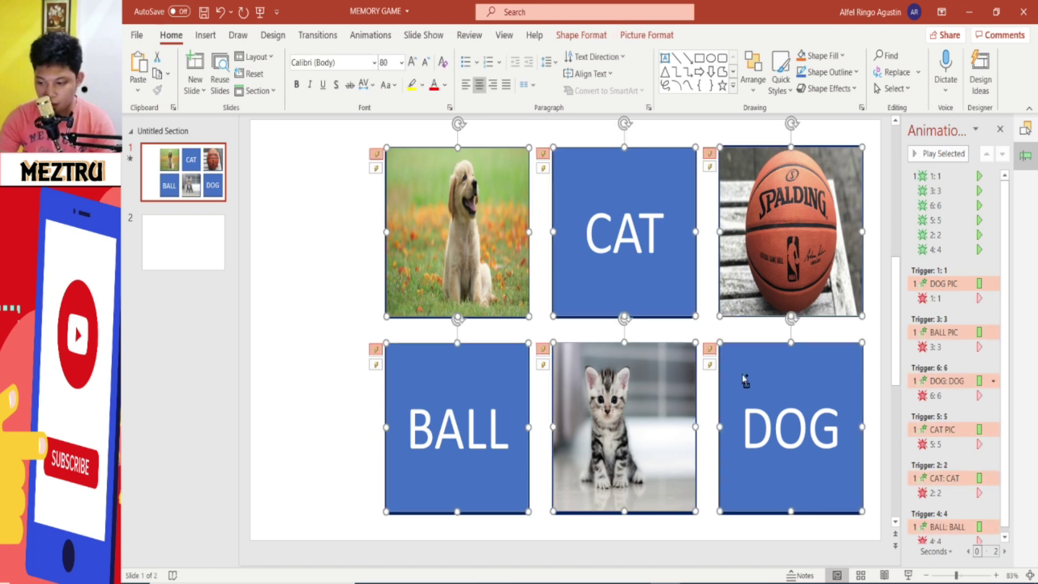
{"action": "left_click", "coordinate": [375, 36]}
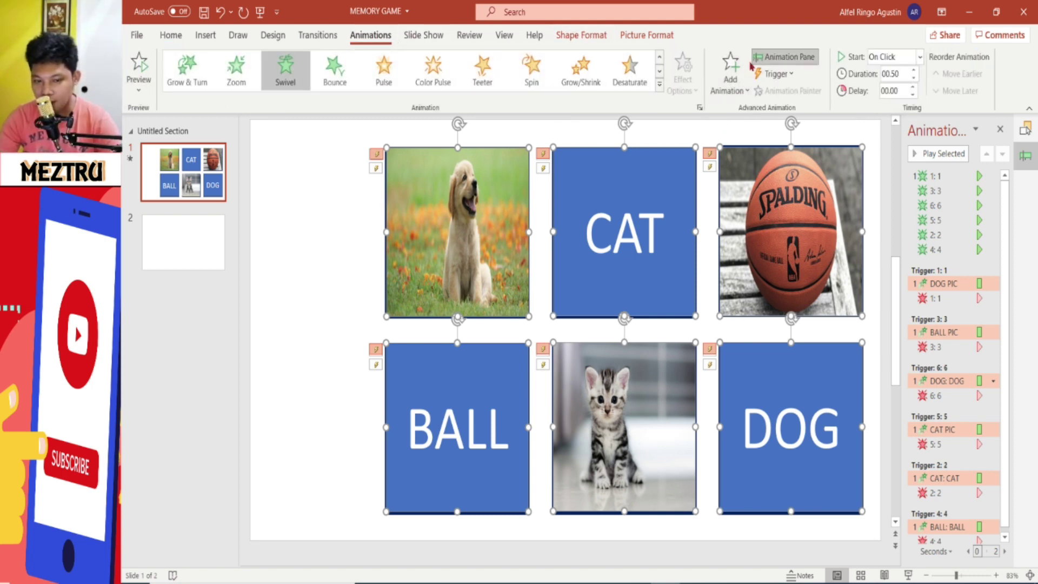
{"action": "left_click", "coordinate": [740, 86]}
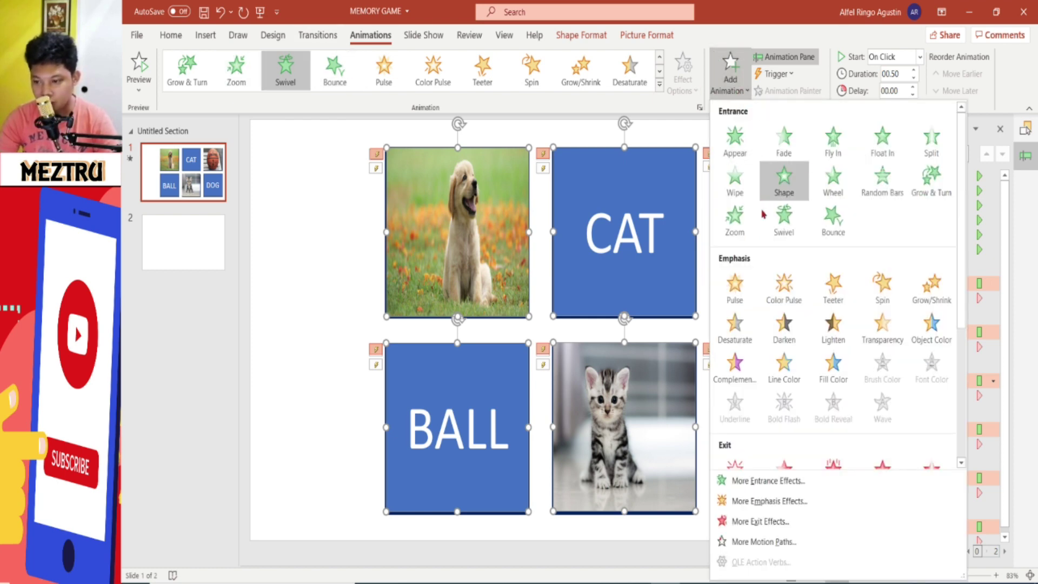
{"action": "scroll", "coordinate": [738, 379], "scroll_direction": "down", "scroll_amount": 3}
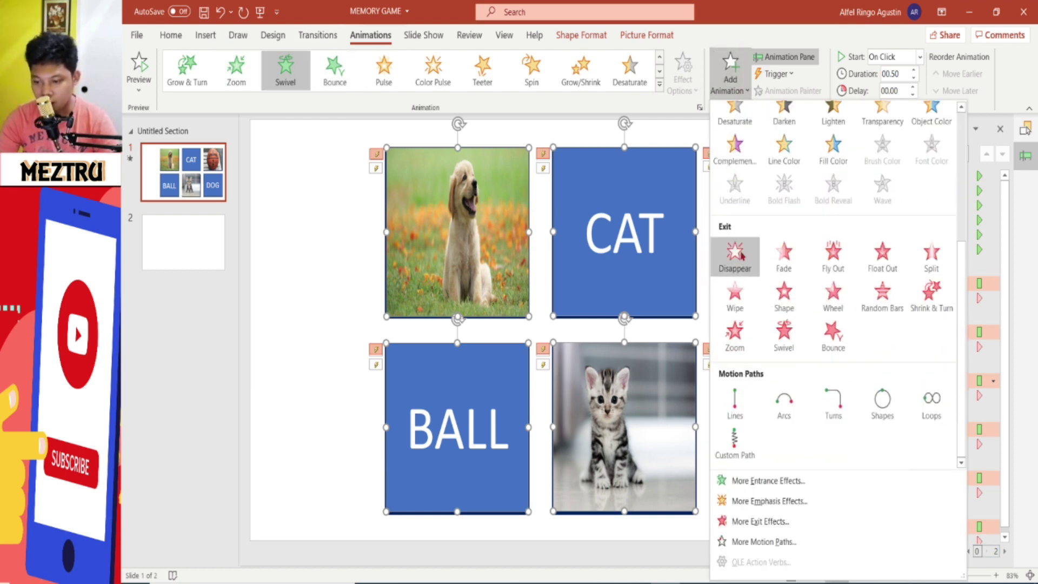
{"action": "left_click", "coordinate": [749, 248]}
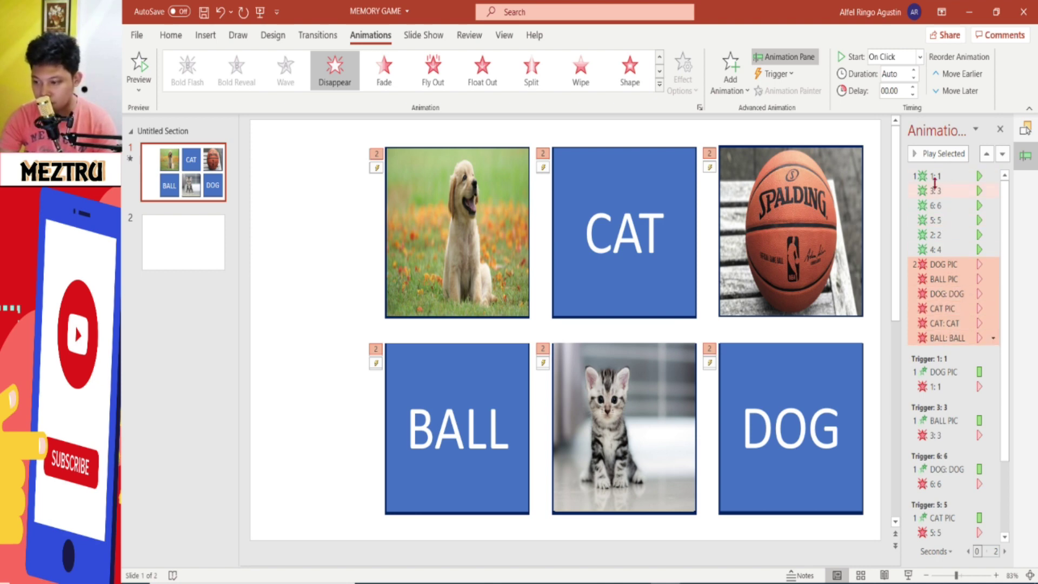
Trigger card 1's Appear on the DOG word, card 3's on the ball picture, card 6's on DOG.
{"action": "left_click", "coordinate": [952, 176]}
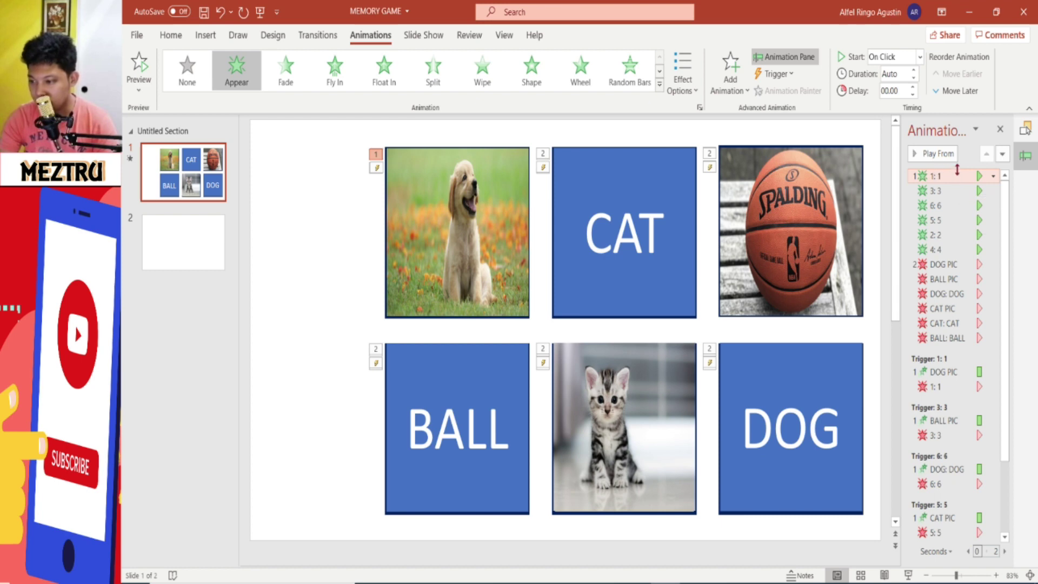
{"action": "left_click", "coordinate": [776, 74]}
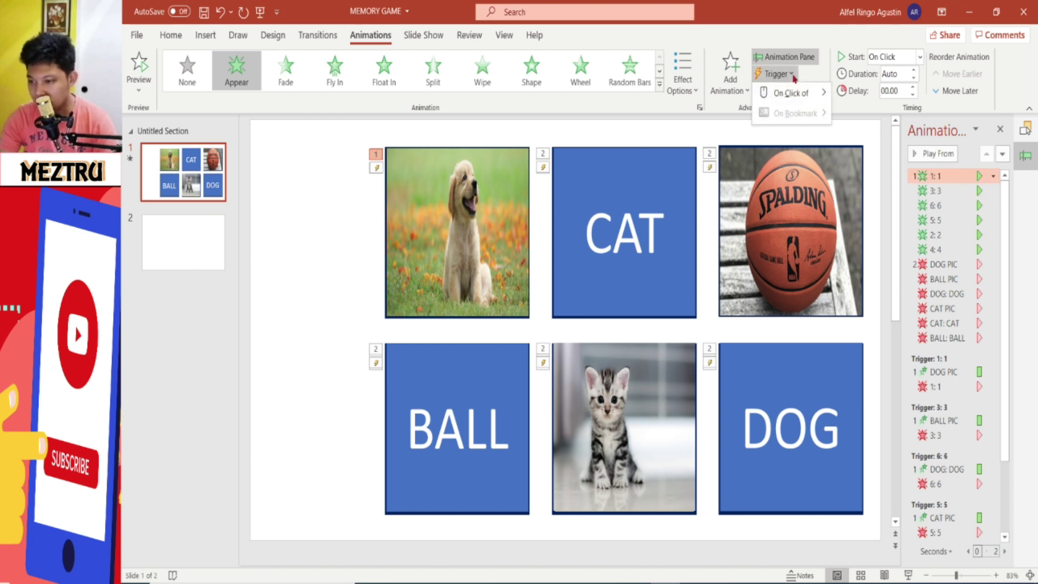
{"action": "mouse_move", "coordinate": [790, 92]}
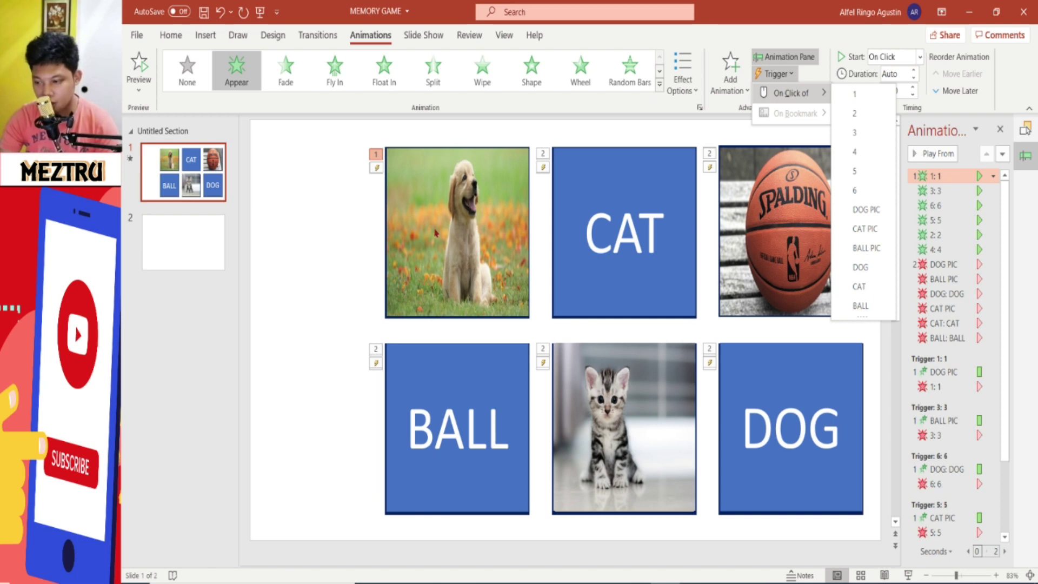
{"action": "left_click", "coordinate": [860, 267]}
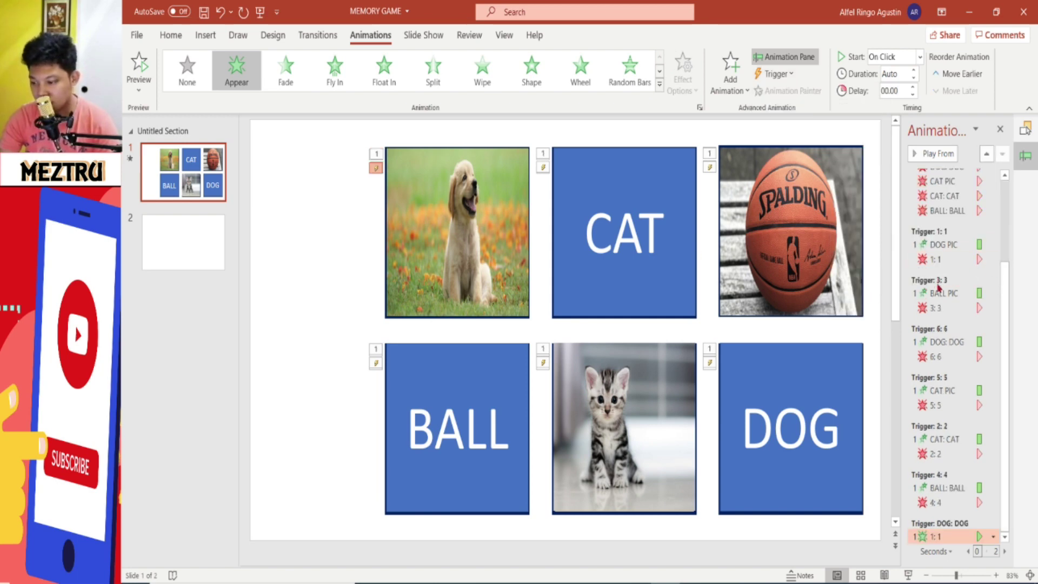
{"action": "scroll", "coordinate": [958, 336], "scroll_direction": "up", "scroll_amount": 3}
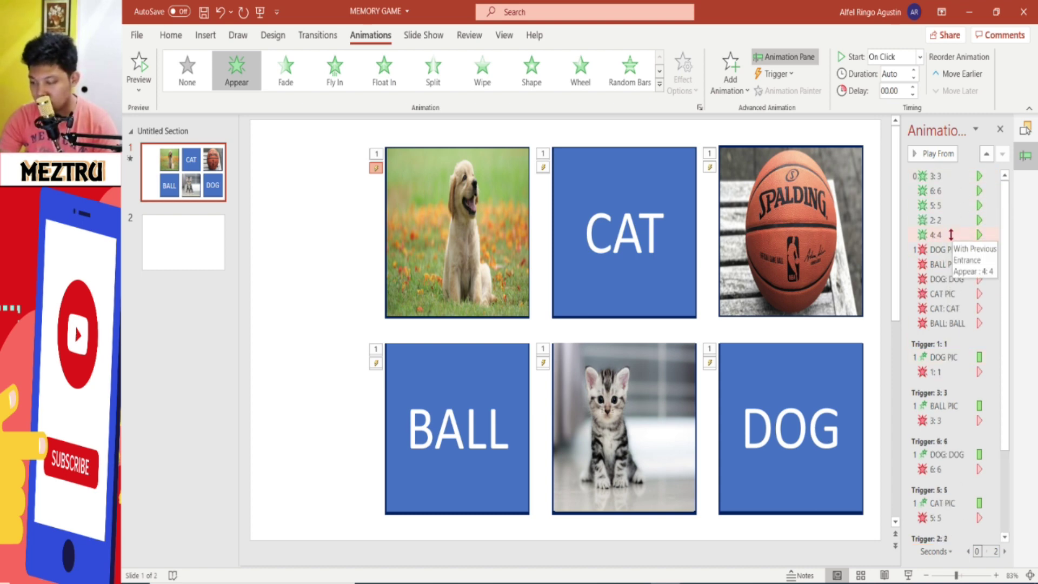
{"action": "left_click", "coordinate": [956, 250]}
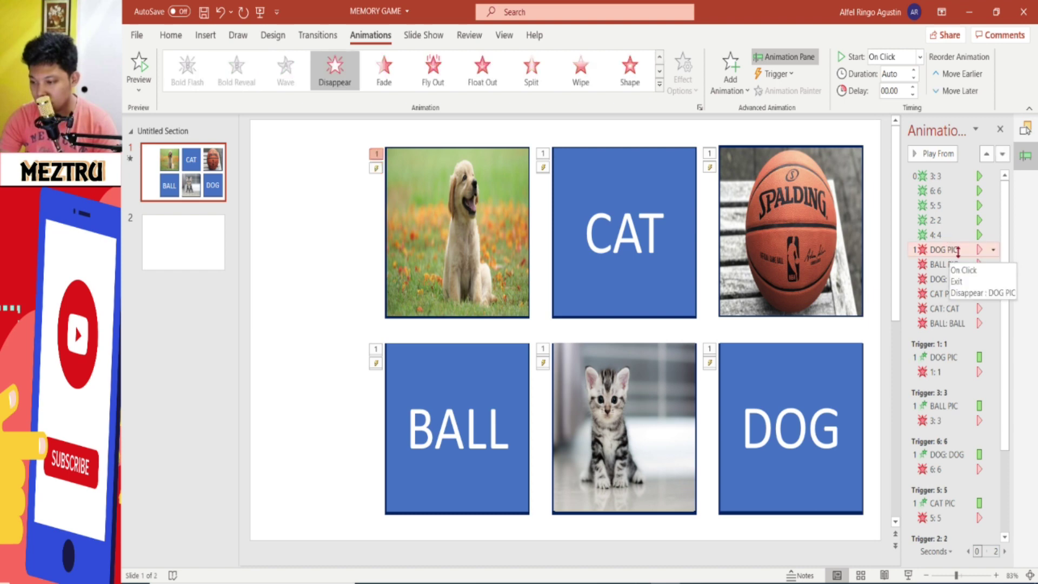
{"action": "left_click", "coordinate": [943, 177]}
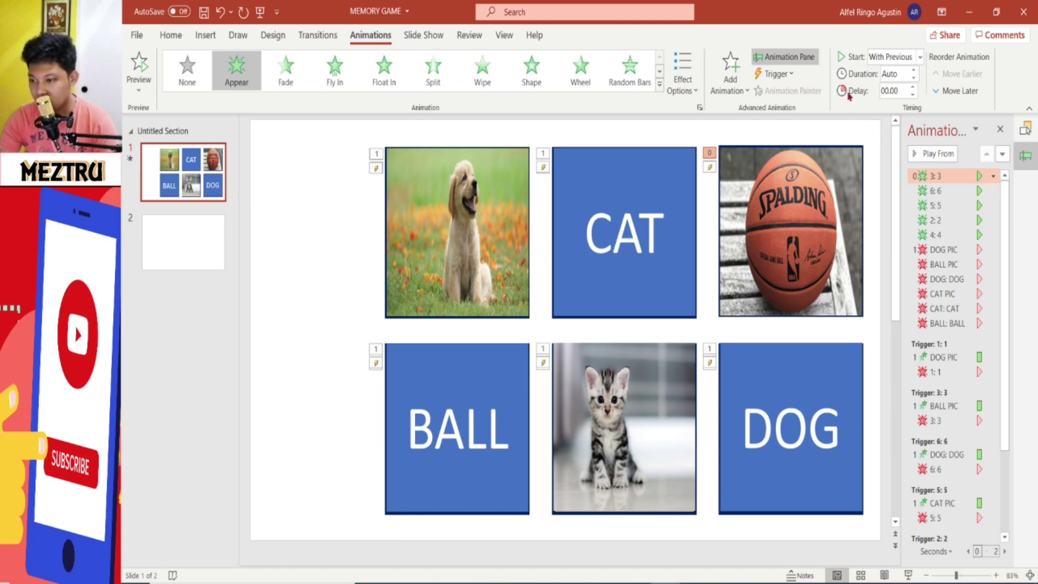
{"action": "left_click", "coordinate": [776, 73]}
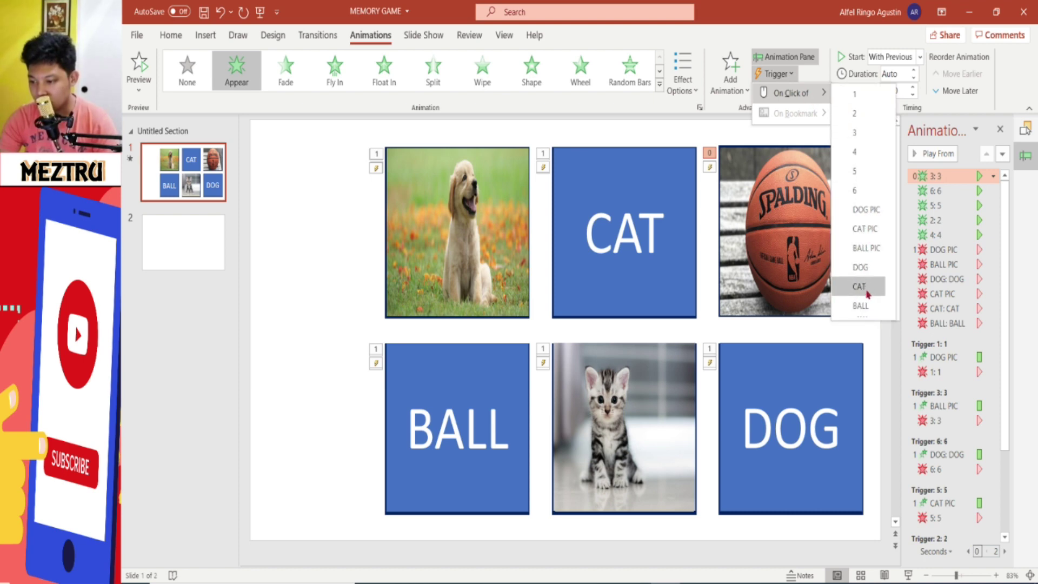
{"action": "left_click", "coordinate": [868, 249]}
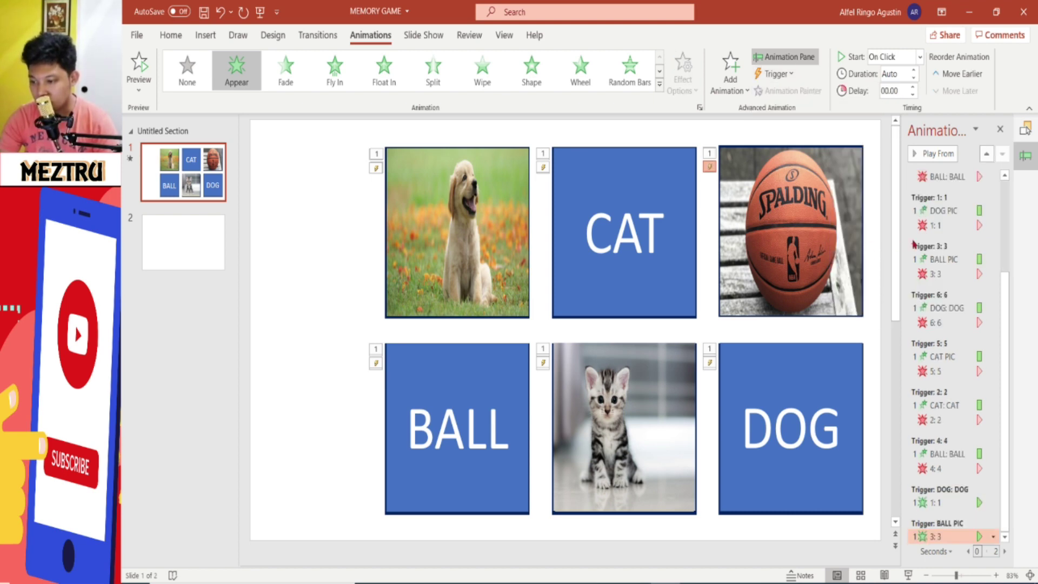
{"action": "left_click", "coordinate": [943, 174]}
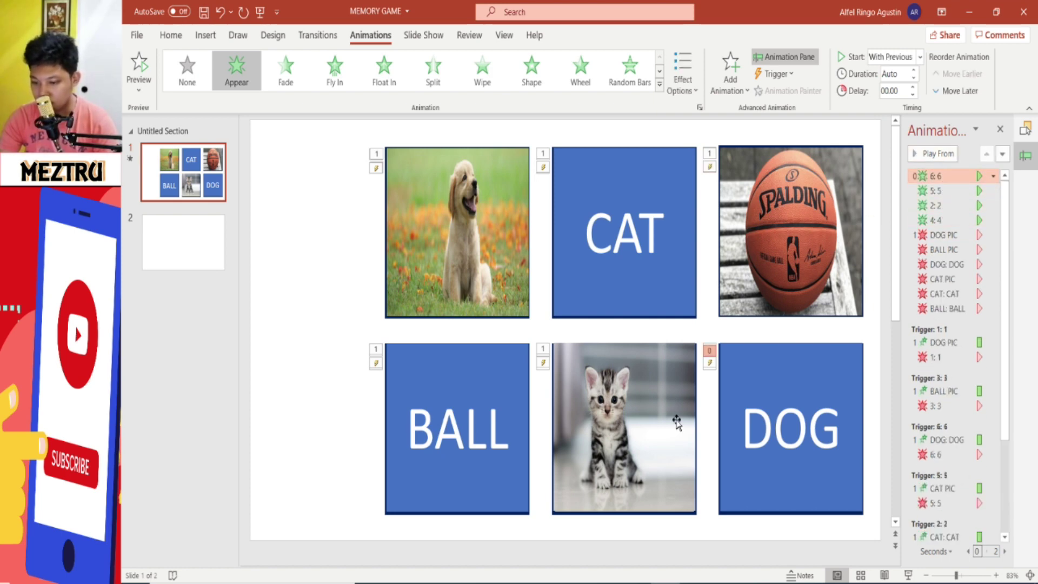
{"action": "left_click", "coordinate": [776, 74]}
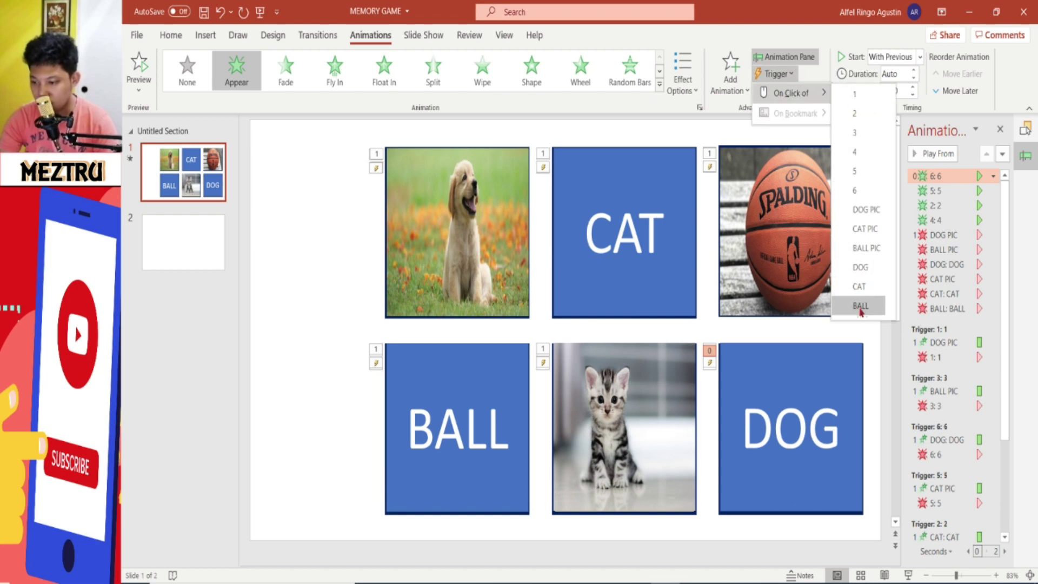
{"action": "mouse_move", "coordinate": [791, 93]}
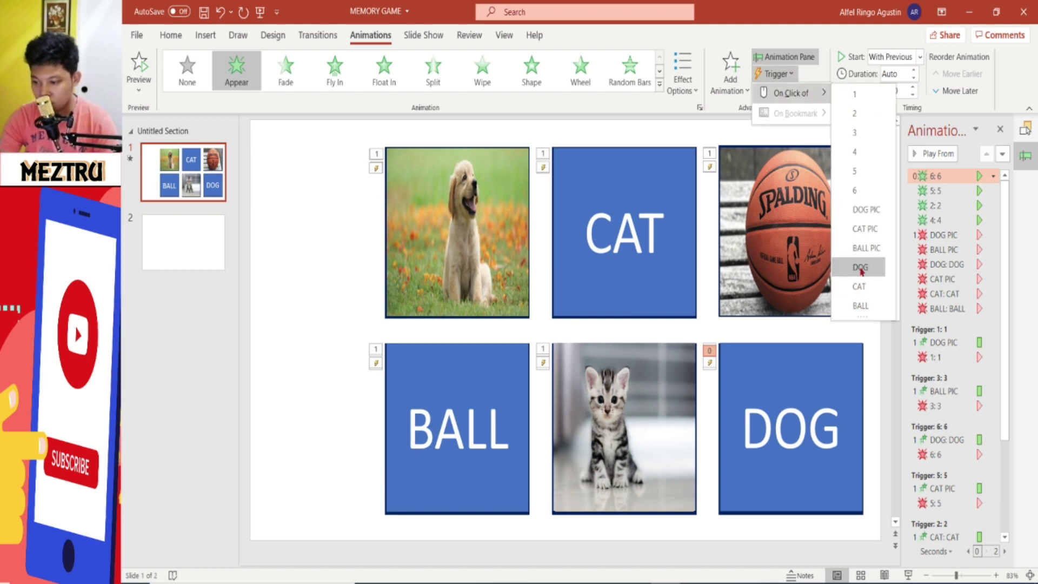
{"action": "left_click", "coordinate": [861, 266]}
Trigger card 5's Appear on the cat picture, card 2's on CAT, and card 4's on BALL.
{"action": "left_click", "coordinate": [938, 177]}
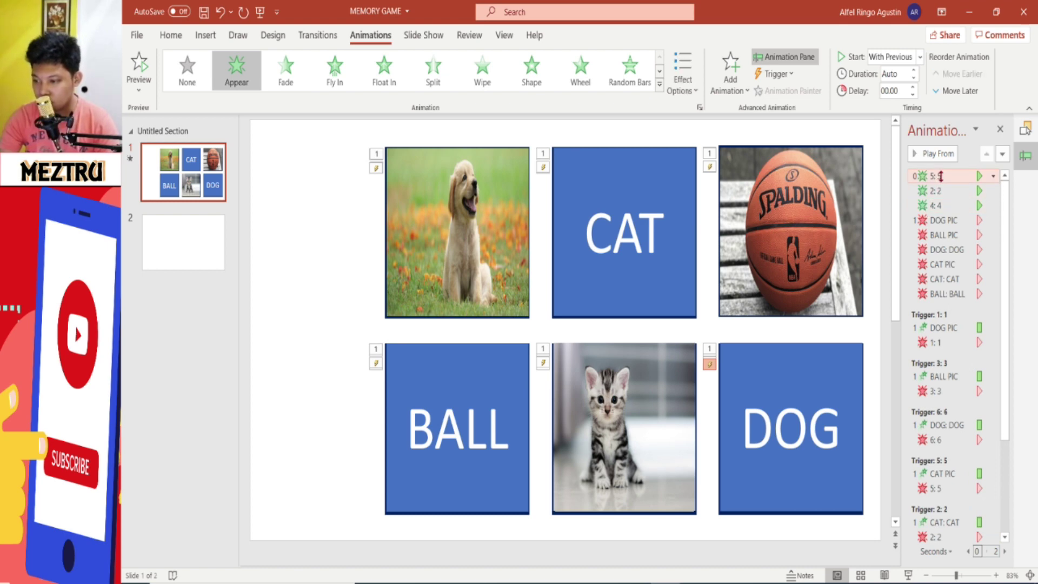
{"action": "left_click", "coordinate": [776, 73]}
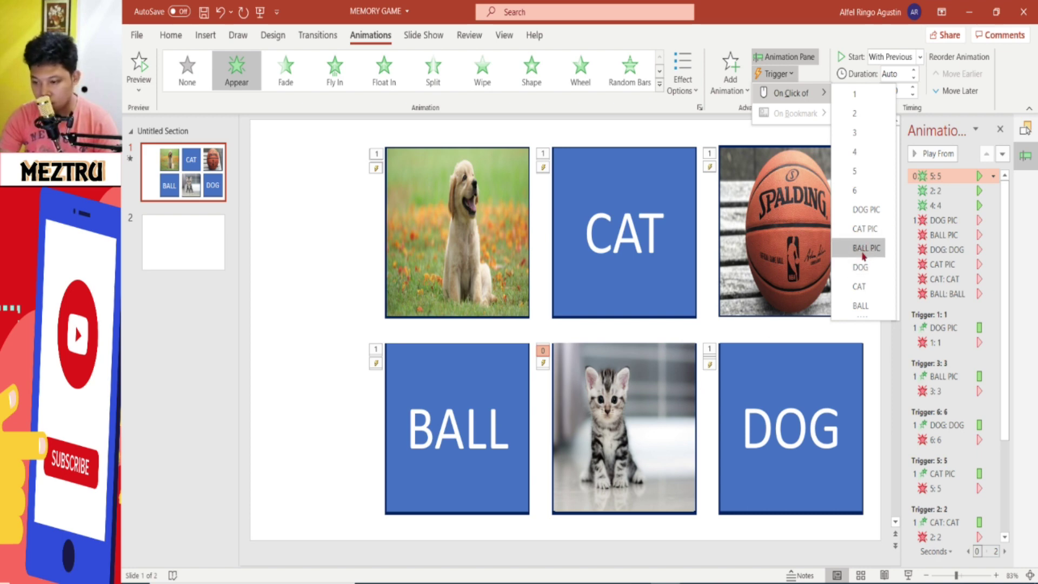
{"action": "left_click", "coordinate": [867, 245]}
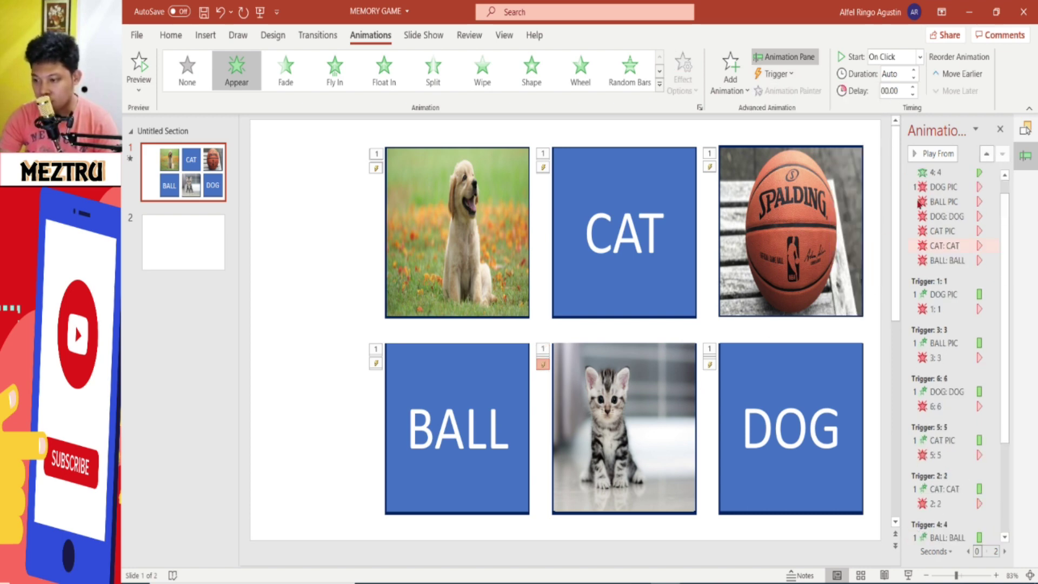
{"action": "scroll", "coordinate": [919, 202], "scroll_direction": "up", "scroll_amount": 1}
{"action": "left_click", "coordinate": [941, 175]}
{"action": "left_click", "coordinate": [777, 74]}
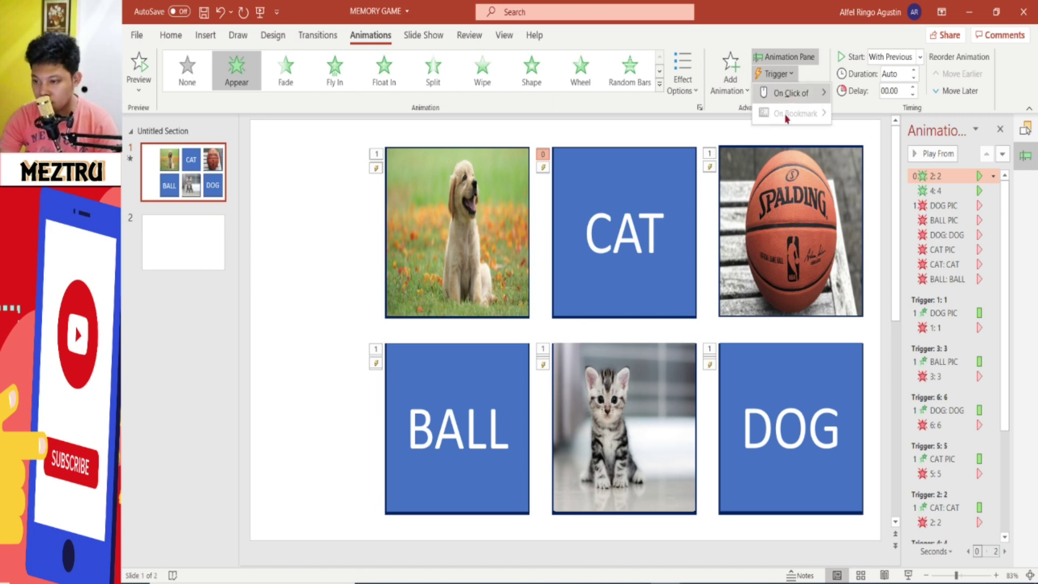
{"action": "mouse_move", "coordinate": [790, 92]}
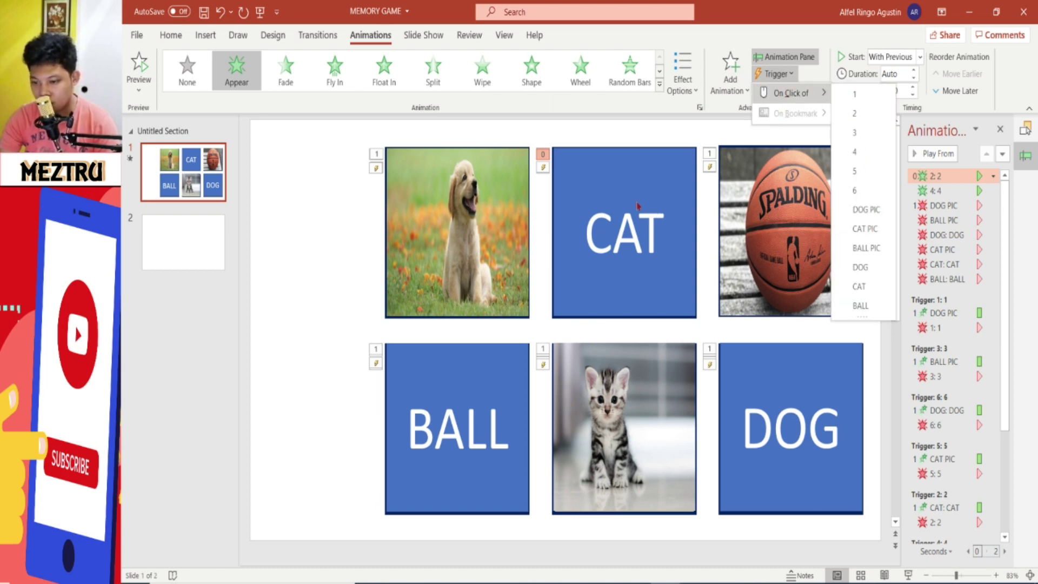
{"action": "left_click", "coordinate": [859, 286]}
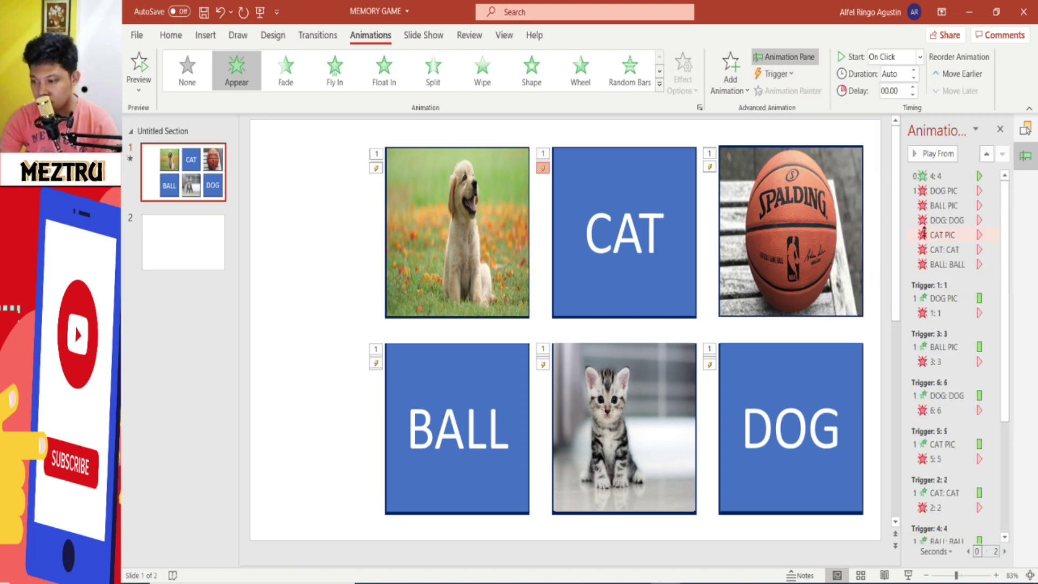
{"action": "double_click", "coordinate": [939, 177]}
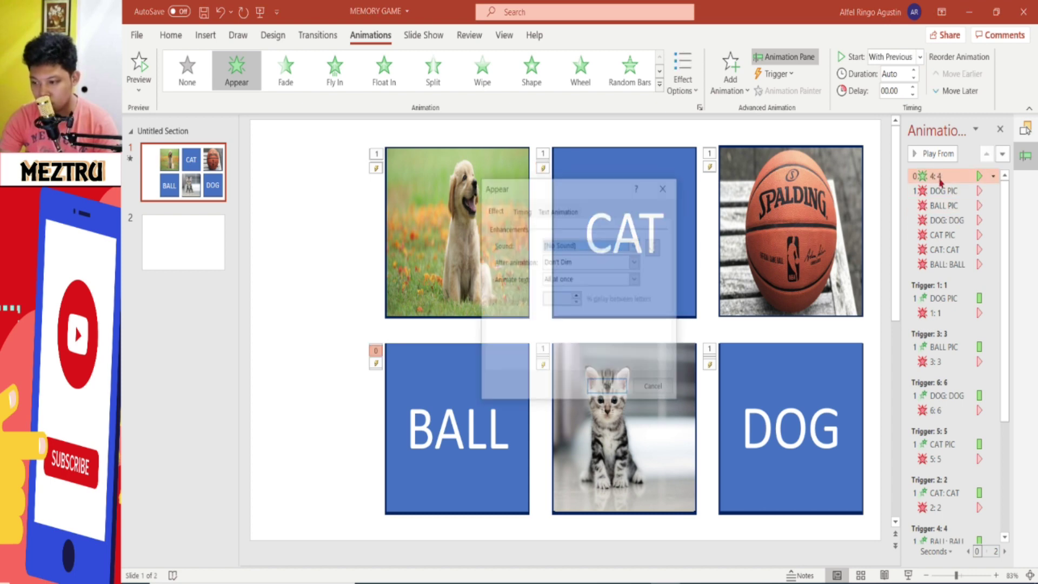
{"action": "left_click", "coordinate": [665, 186]}
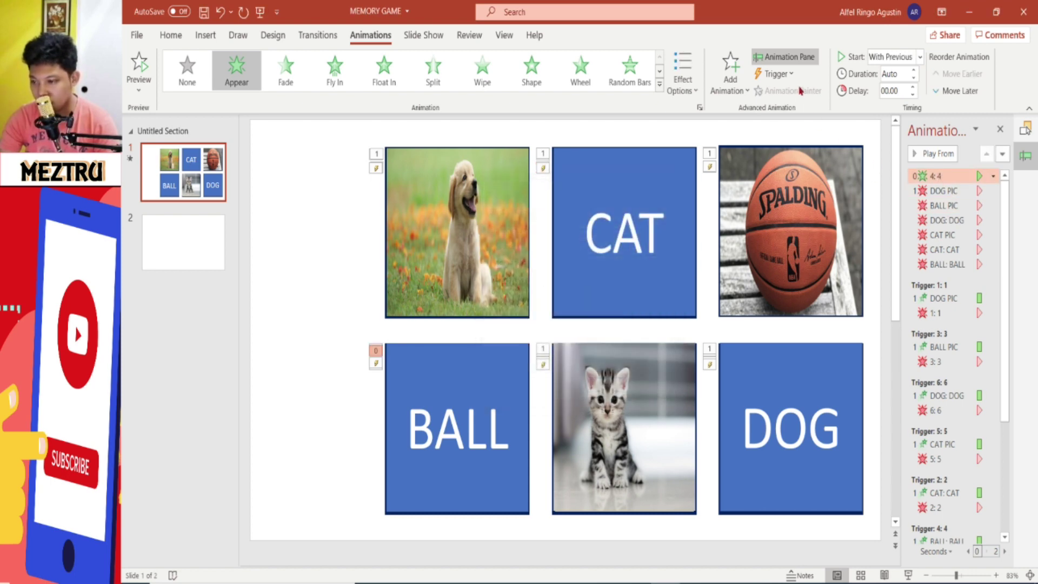
{"action": "left_click", "coordinate": [775, 74]}
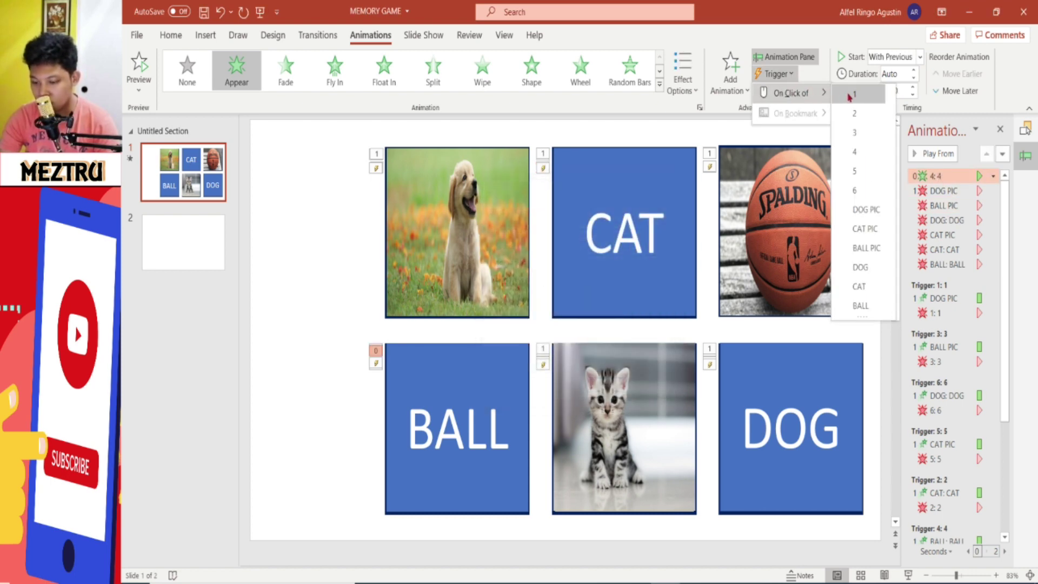
{"action": "mouse_move", "coordinate": [791, 93]}
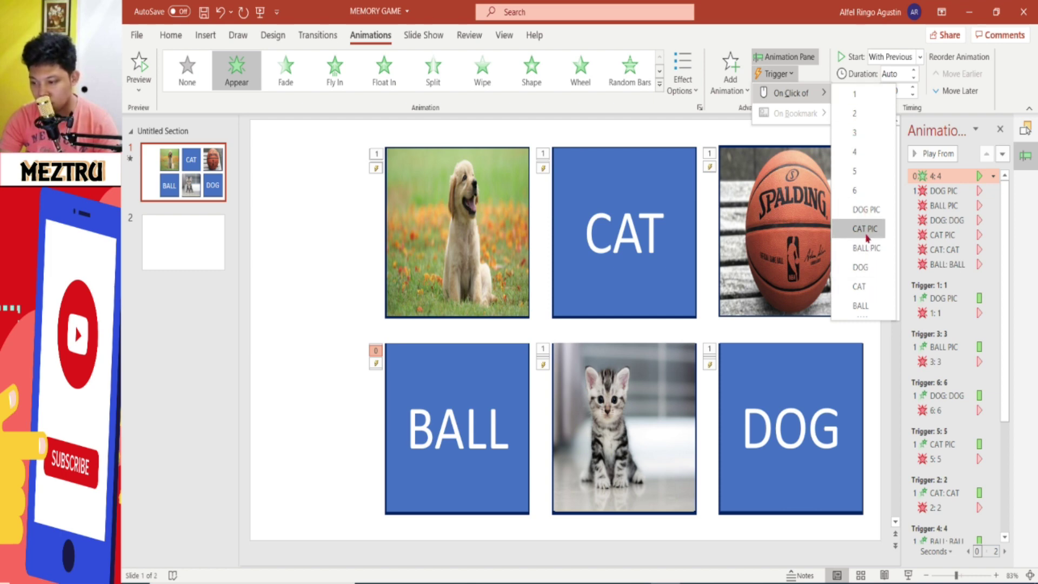
{"action": "left_click", "coordinate": [860, 306]}
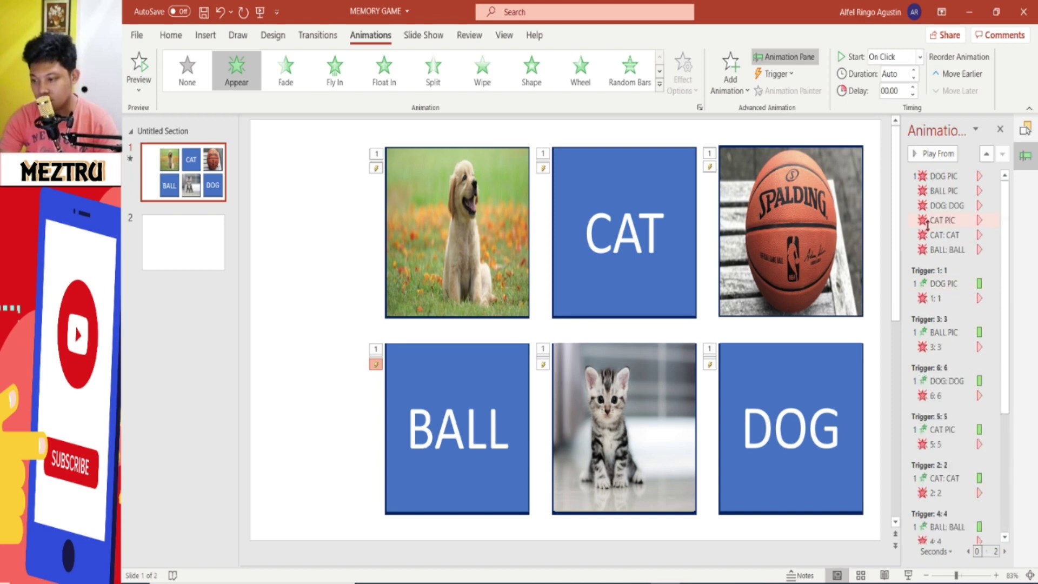
{"action": "left_click_drag", "start_coordinate": [1003, 299], "coordinate": [1010, 509]}
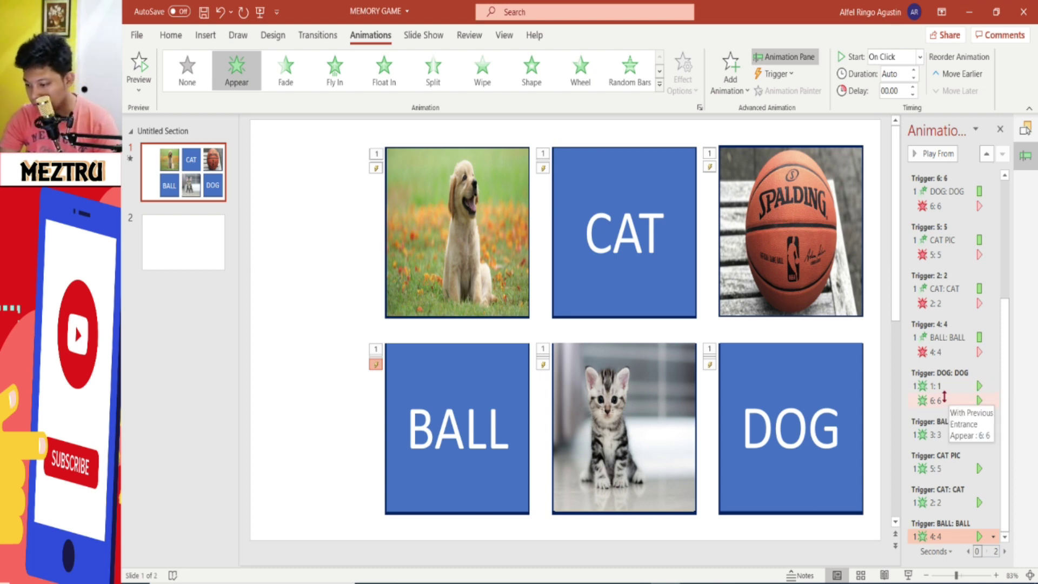
Detach card 6's Appear animation from the DOG trigger group.
{"action": "left_click", "coordinate": [942, 403]}
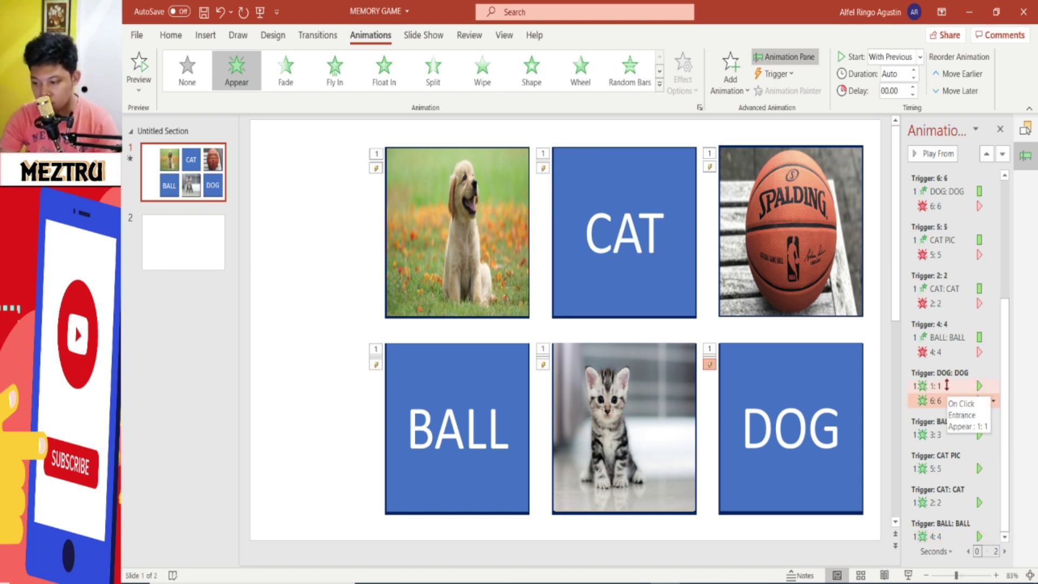
{"action": "left_click", "coordinate": [791, 78]}
{"action": "mouse_move", "coordinate": [790, 92]}
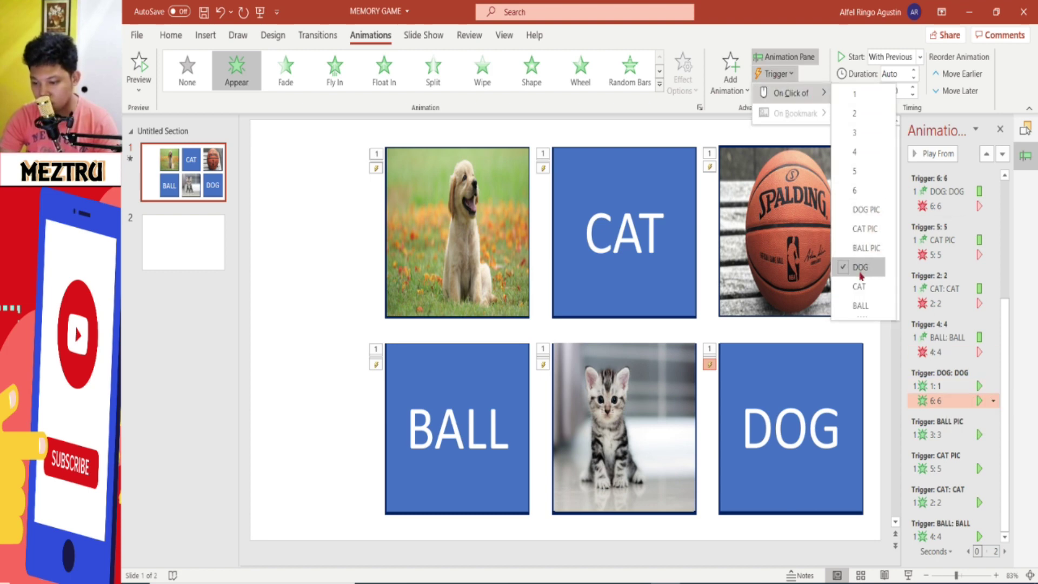
{"action": "left_click", "coordinate": [860, 273]}
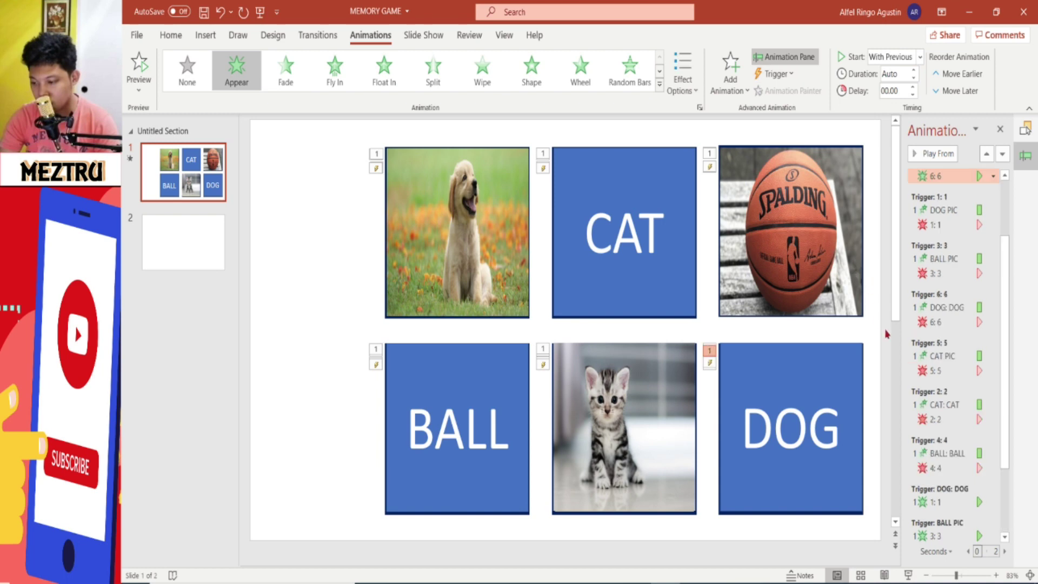
{"action": "scroll", "coordinate": [931, 348], "scroll_direction": "down", "scroll_amount": 3}
Trigger card 1 on the dog picture and card 6 on the DOG word, then review the pane.
{"action": "left_click", "coordinate": [944, 400]}
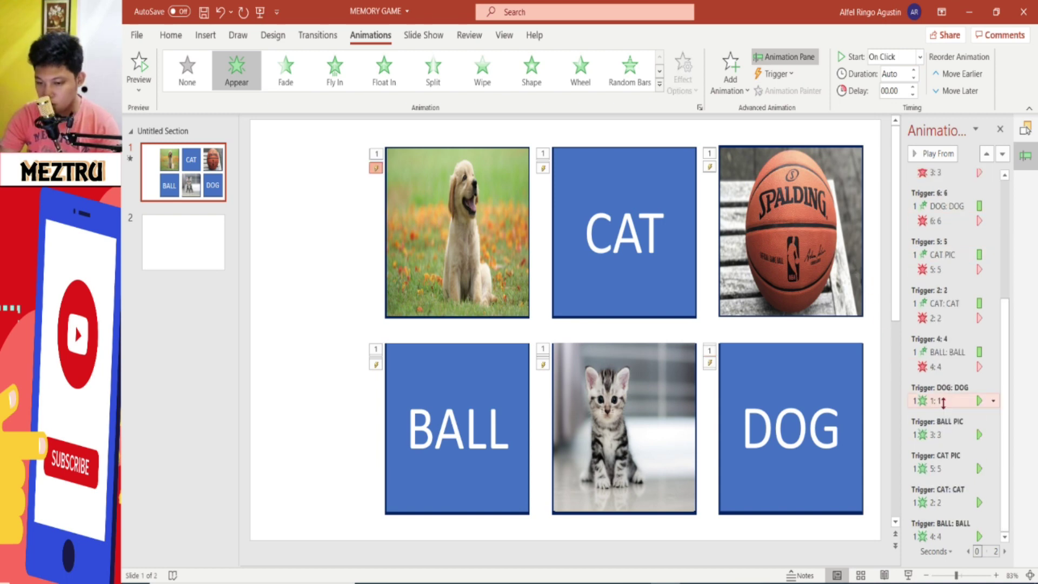
{"action": "left_click", "coordinate": [774, 74]}
{"action": "mouse_move", "coordinate": [790, 92]}
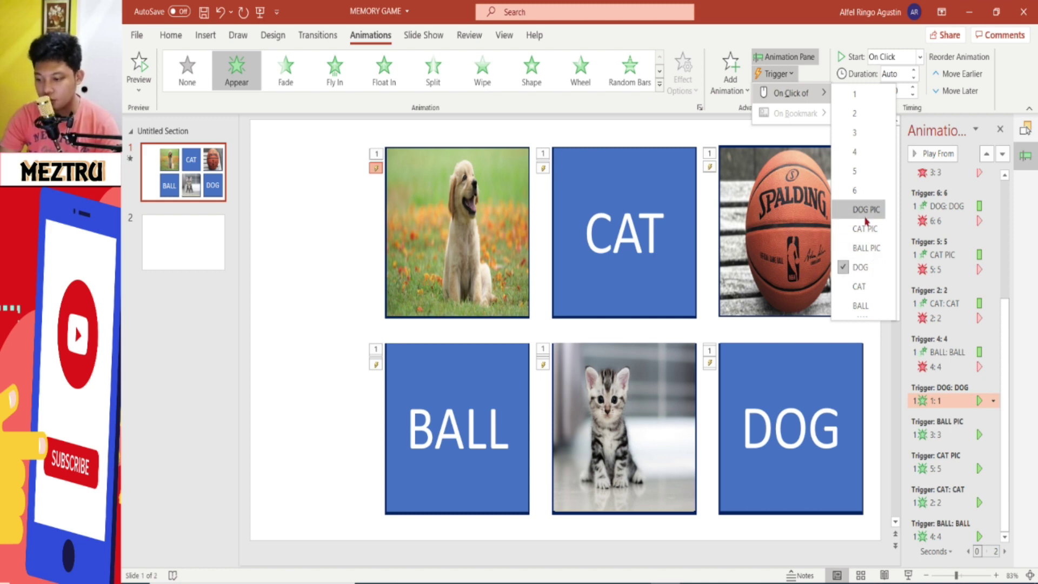
{"action": "left_click", "coordinate": [866, 214]}
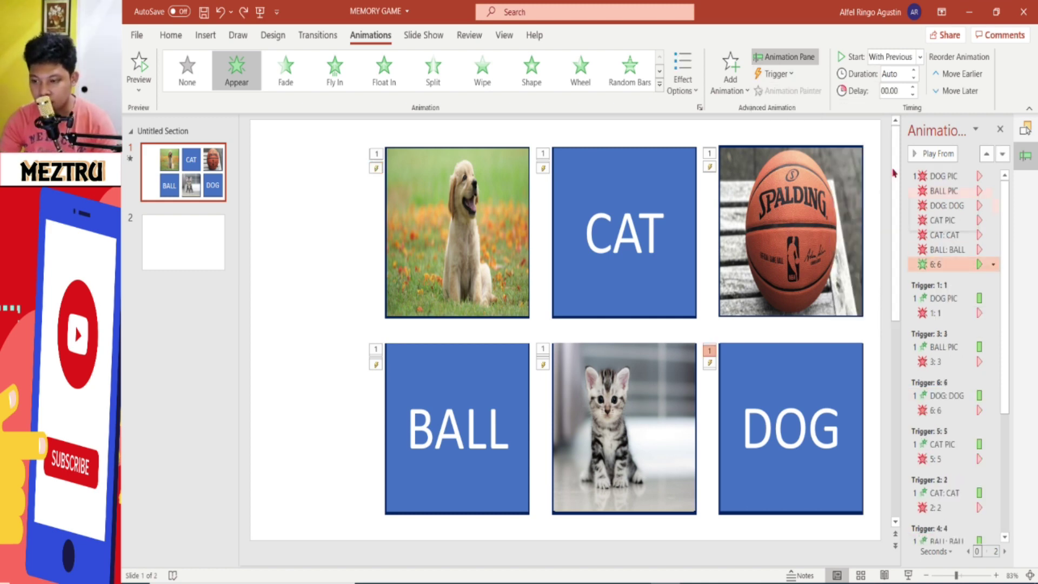
{"action": "left_click", "coordinate": [775, 74]}
{"action": "mouse_move", "coordinate": [790, 92]}
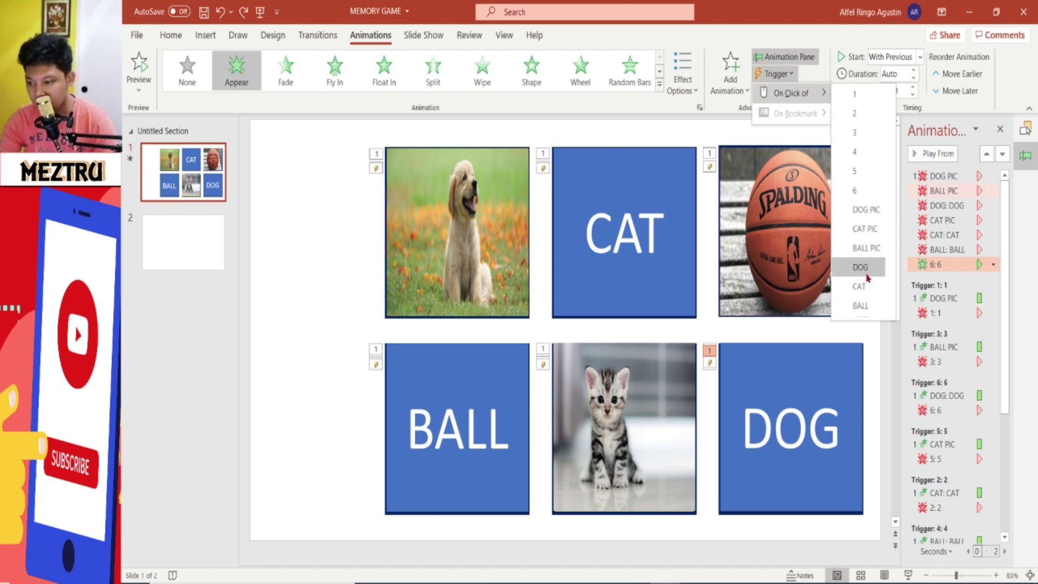
{"action": "left_click", "coordinate": [860, 267]}
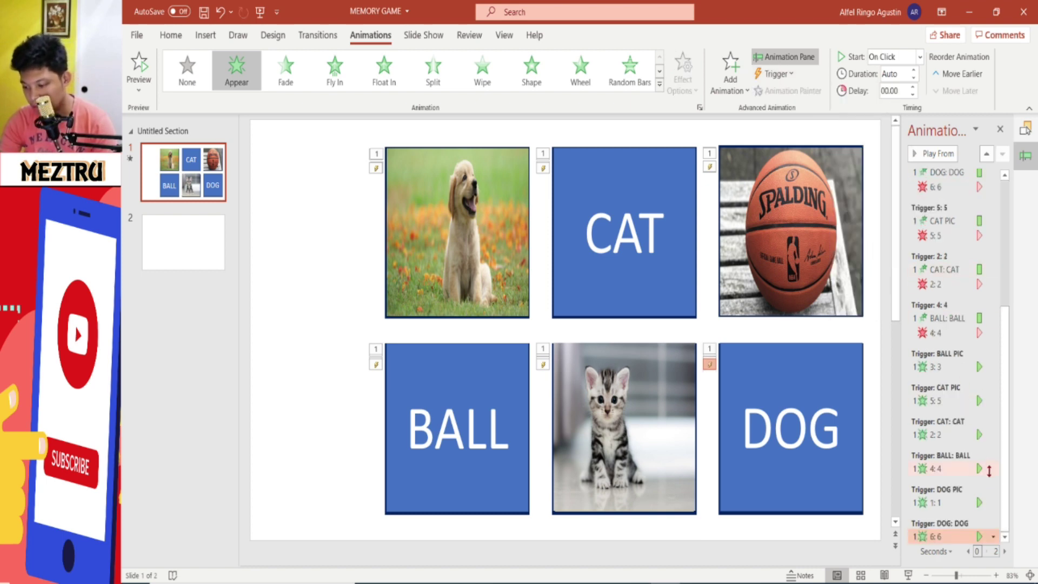
{"action": "left_click_drag", "start_coordinate": [1006, 522], "coordinate": [1003, 389]}
Move the DOG PIC Disappear effect down into its trigger group.
{"action": "left_click", "coordinate": [947, 176]}
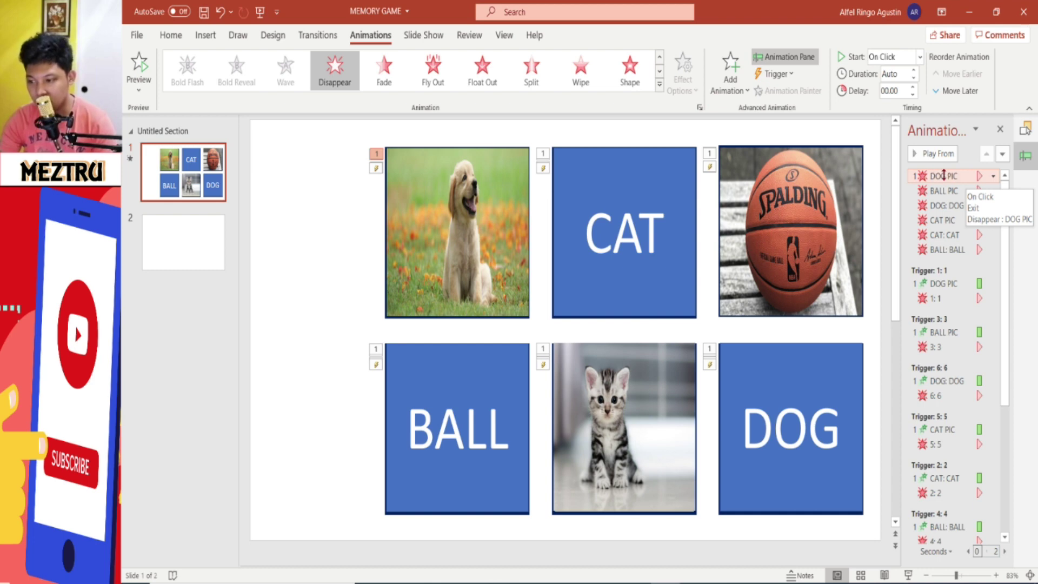
{"action": "left_click_drag", "start_coordinate": [943, 175], "coordinate": [949, 489]}
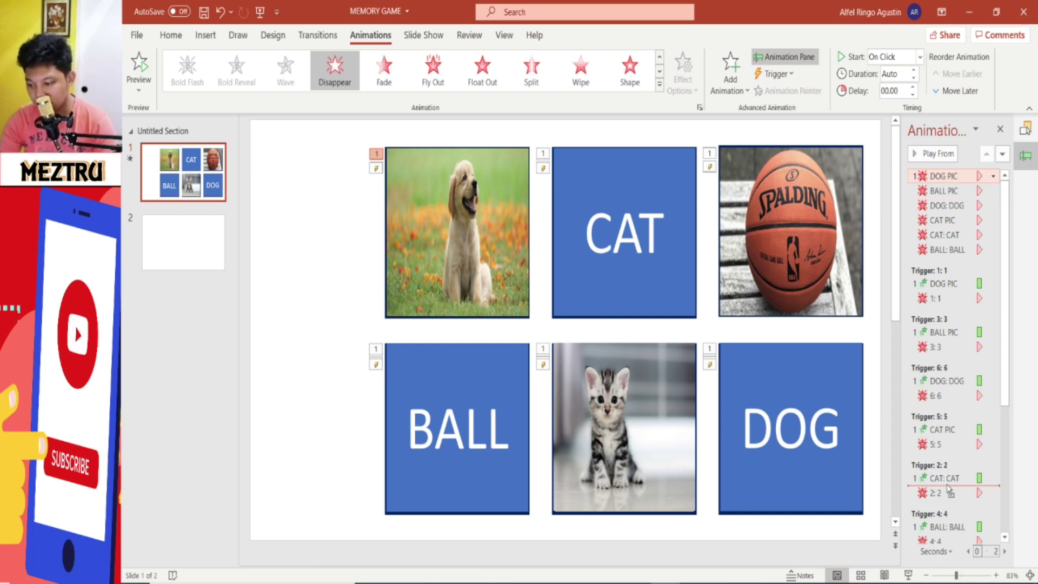
{"action": "left_click_drag", "start_coordinate": [945, 182], "coordinate": [950, 196]}
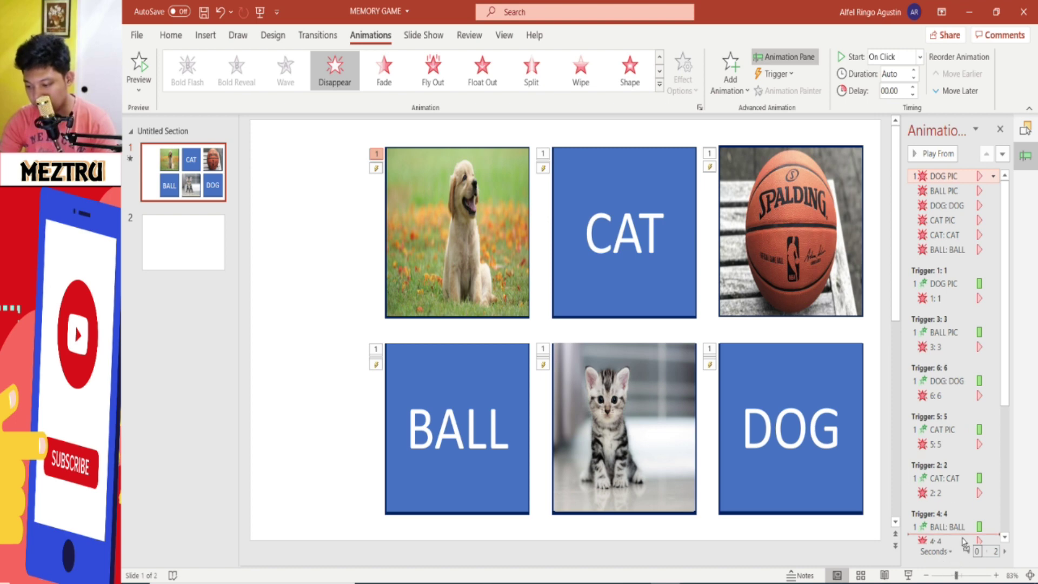
{"action": "left_click_drag", "start_coordinate": [964, 541], "coordinate": [967, 513]}
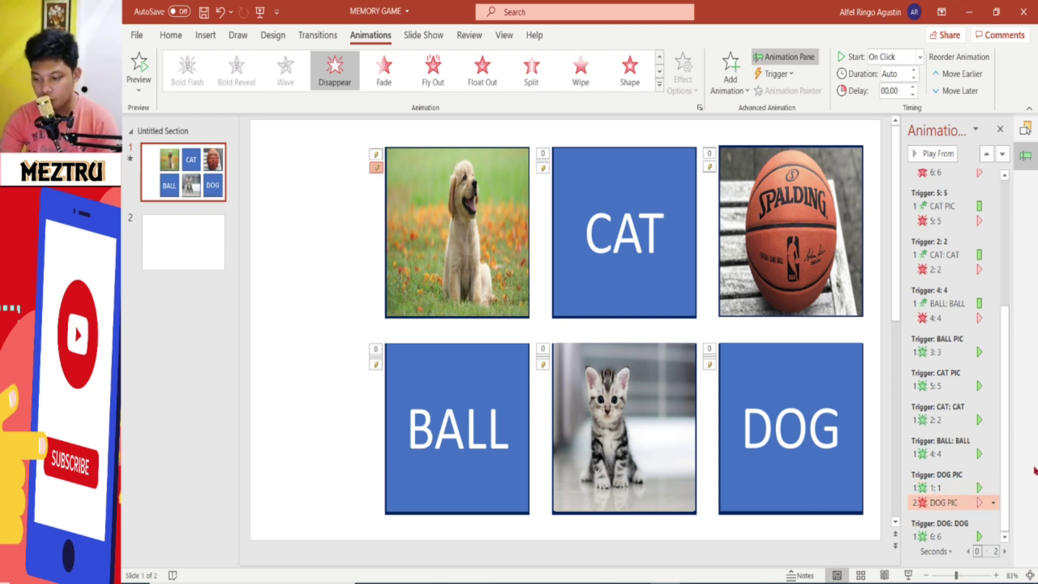
{"action": "left_click_drag", "start_coordinate": [1007, 476], "coordinate": [1009, 262]}
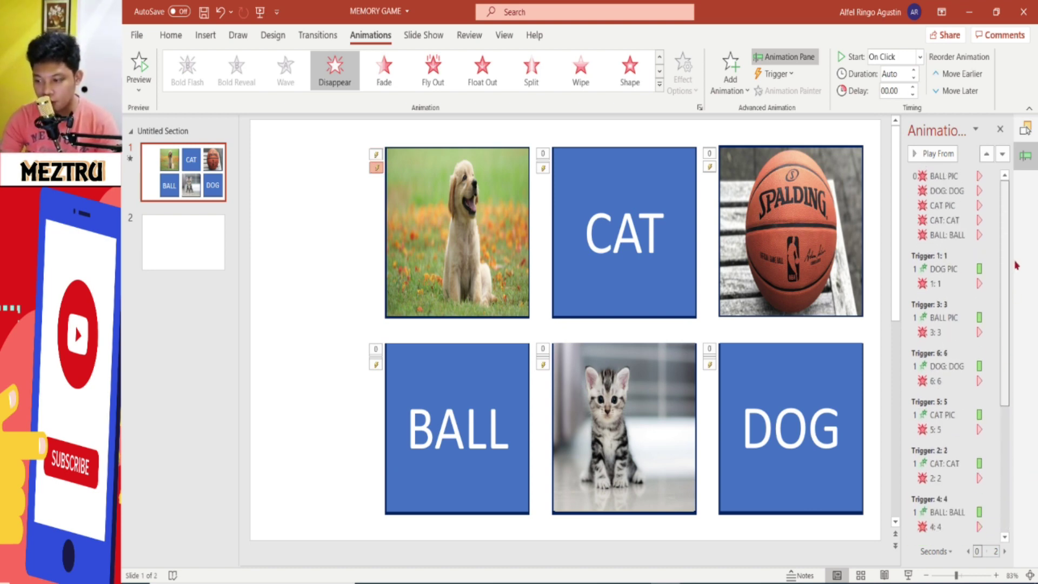
Place the BALL PIC and DOG: DOG Disappear effects in their trigger groups.
{"action": "left_click", "coordinate": [941, 176]}
{"action": "left_click_drag", "start_coordinate": [948, 210], "coordinate": [939, 563]}
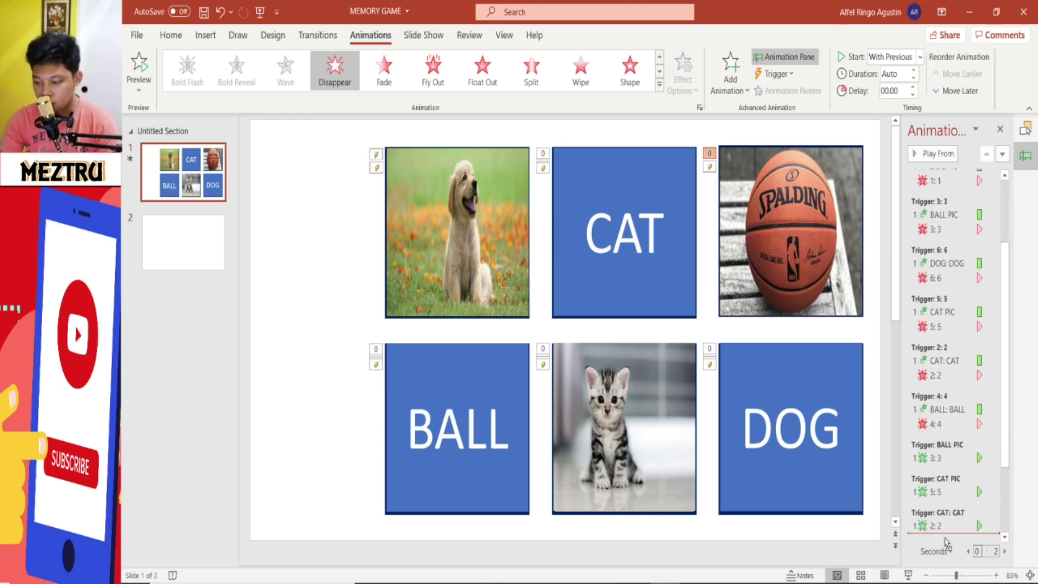
{"action": "left_click_drag", "start_coordinate": [939, 546], "coordinate": [958, 471]}
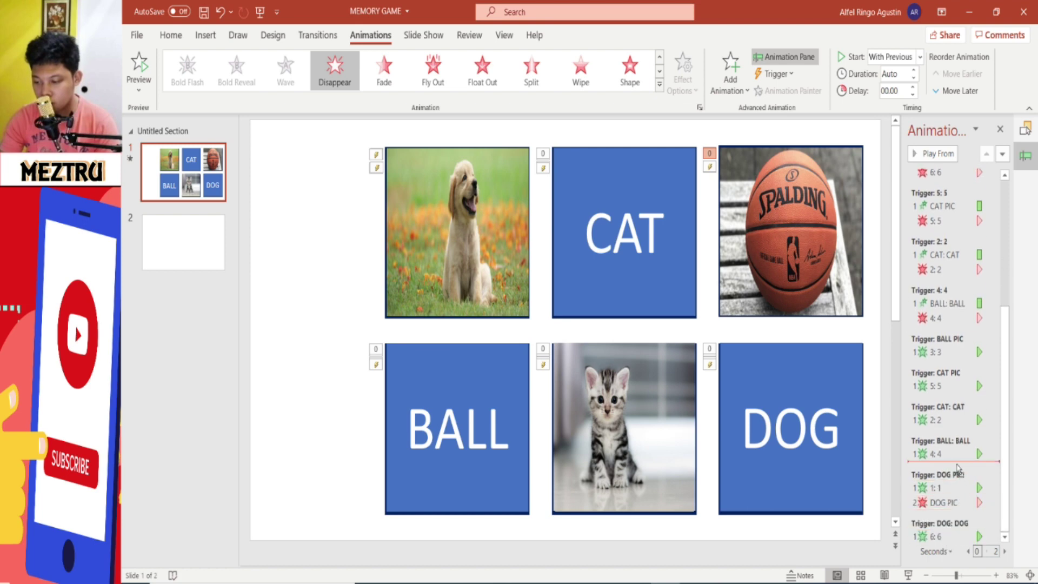
{"action": "mouse_move", "coordinate": [955, 462]}
{"action": "left_mouse_down"}
{"action": "mouse_move", "coordinate": [955, 300]}
{"action": "mouse_move", "coordinate": [952, 527]}
{"action": "left_mouse_up"}
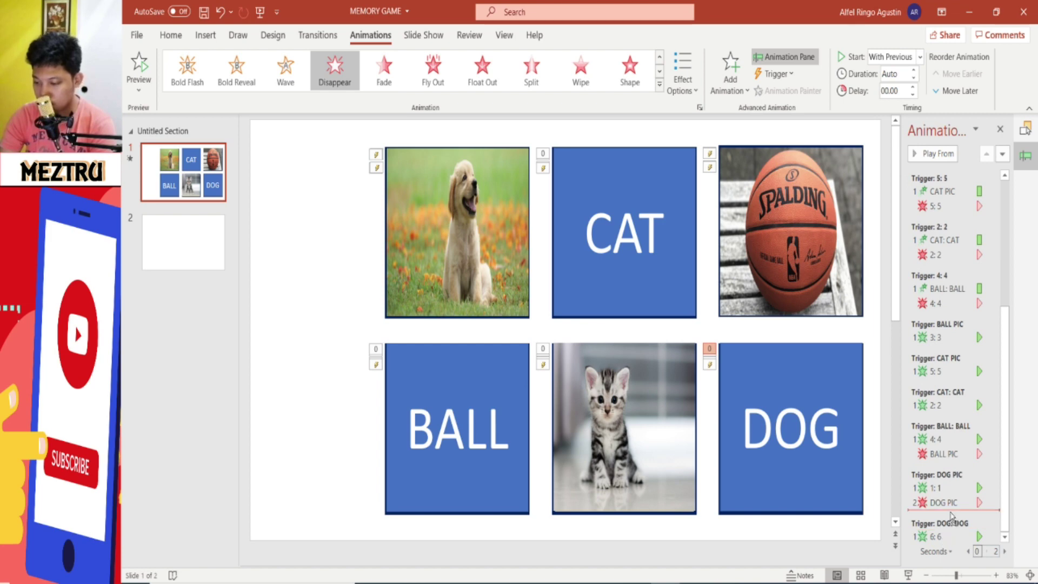
{"action": "left_click_drag", "start_coordinate": [952, 527], "coordinate": [950, 520]}
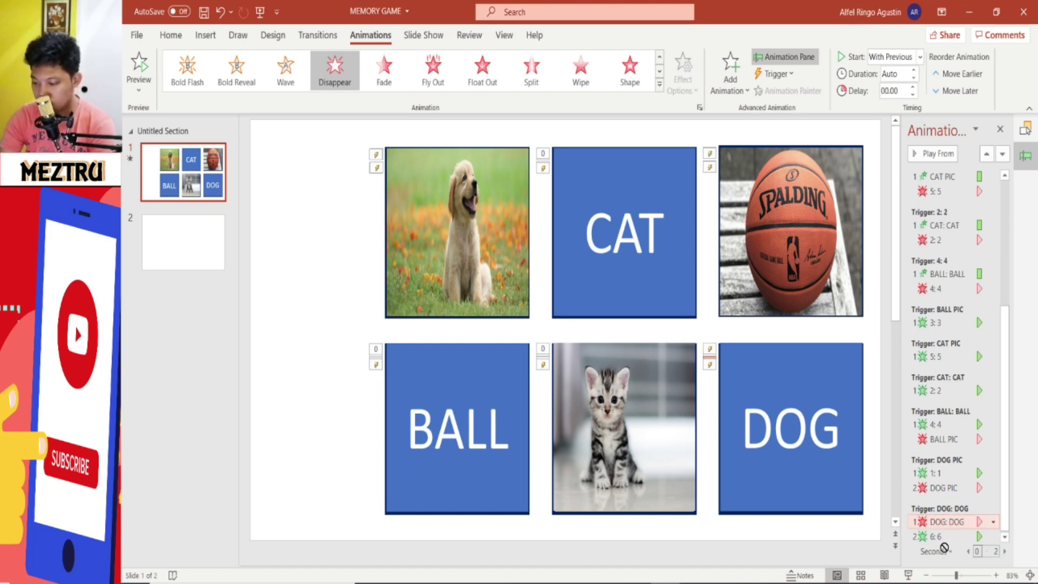
Move the CAT PIC, CAT: CAT and BALL: BALL Disappear effects under their own triggers.
{"action": "left_click_drag", "start_coordinate": [946, 547], "coordinate": [958, 251]}
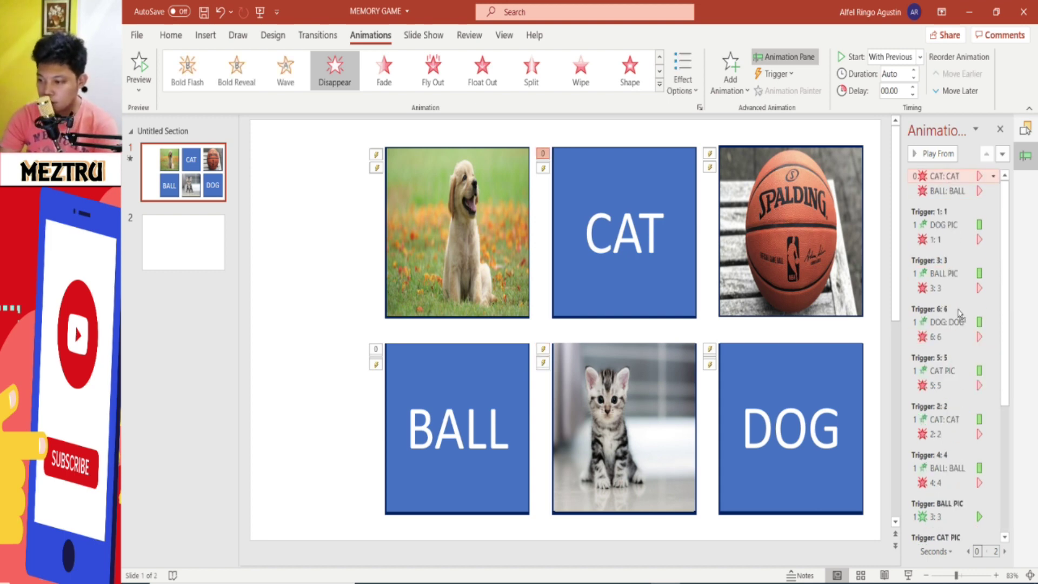
{"action": "left_click_drag", "start_coordinate": [958, 251], "coordinate": [962, 312]}
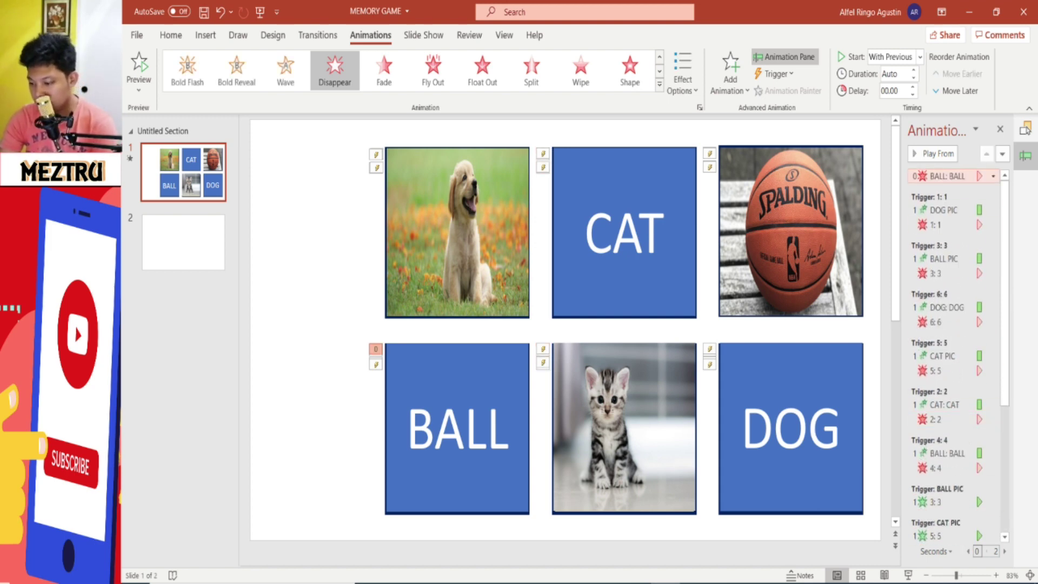
{"action": "left_click_drag", "start_coordinate": [947, 175], "coordinate": [955, 295]}
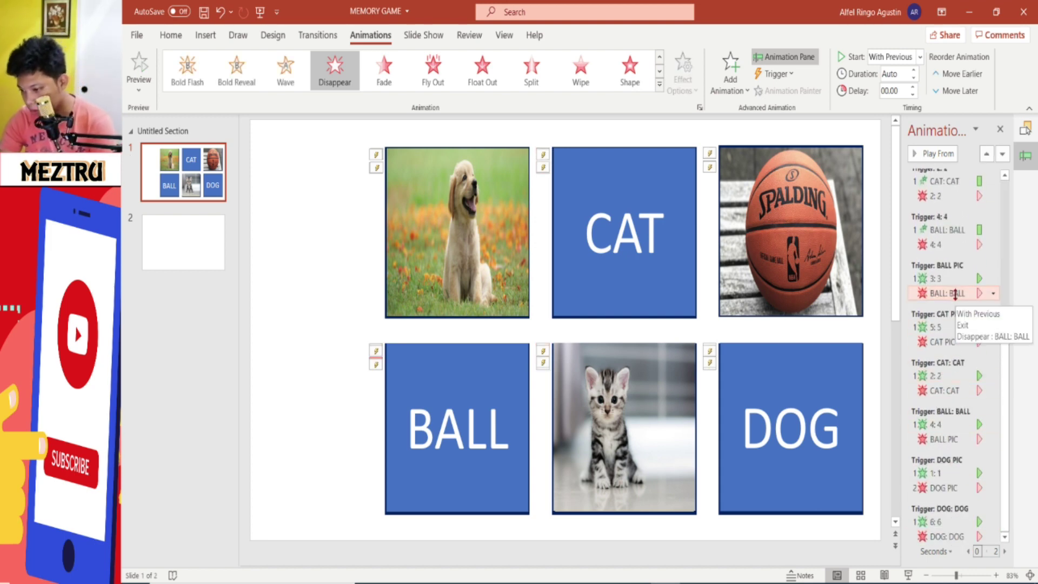
{"action": "mouse_move", "coordinate": [956, 295]}
{"action": "left_mouse_down"}
{"action": "mouse_move", "coordinate": [956, 430]}
{"action": "mouse_move", "coordinate": [952, 292]}
{"action": "left_mouse_up"}
{"action": "scroll", "coordinate": [952, 346], "scroll_direction": "up", "scroll_amount": 5}
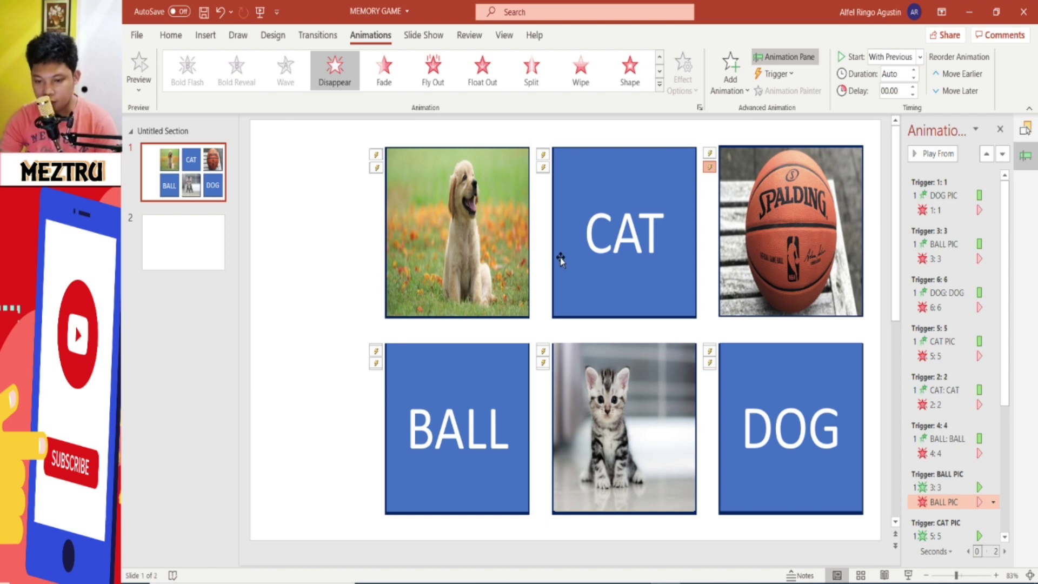
Select the dog, basketball and kitten pictures plus the CAT, BALL and DOG word boxes.
{"action": "left_click", "coordinate": [484, 246]}
{"action": "left_click", "coordinate": [566, 257], "text": "shift"}
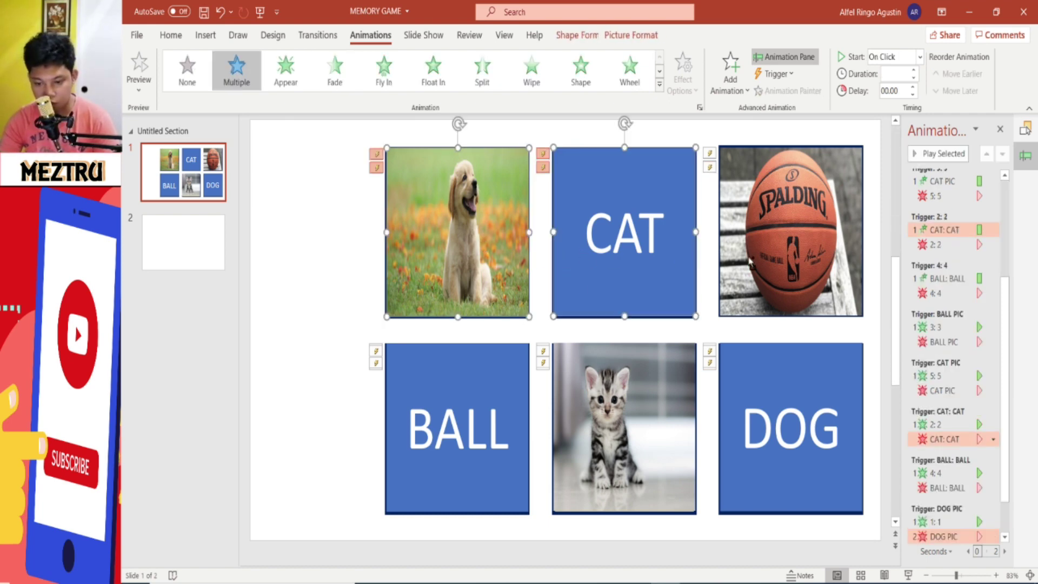
{"action": "left_click", "coordinate": [750, 263], "text": "shift"}
{"action": "left_click", "coordinate": [500, 400], "text": "shift"}
{"action": "left_click", "coordinate": [666, 407], "text": "shift"}
{"action": "left_click", "coordinate": [735, 403], "text": "shift"}
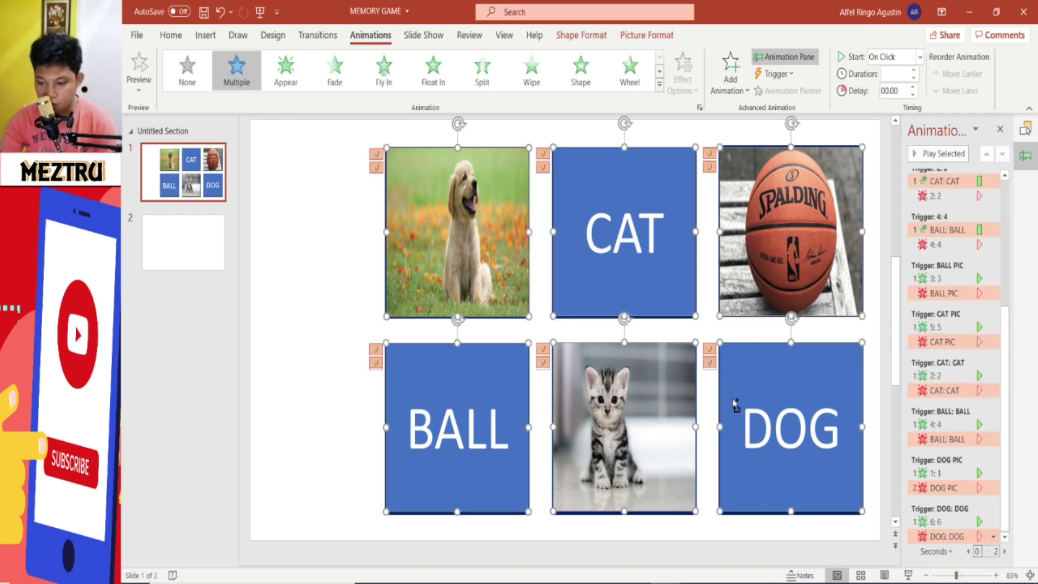
Send the selected pictures and words backward repeatedly until they sit behind the cards.
{"action": "left_click", "coordinate": [591, 38]}
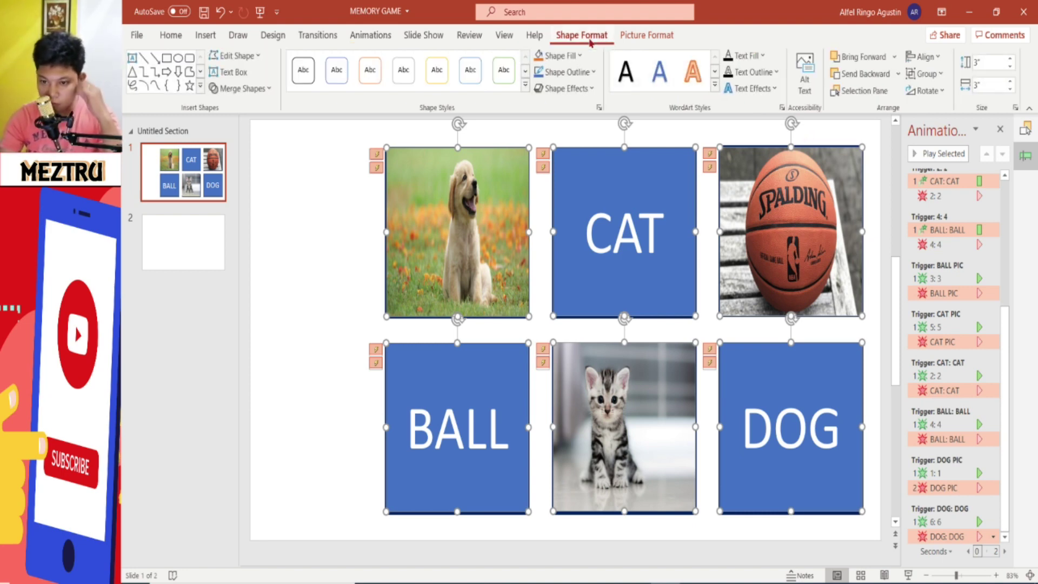
{"action": "left_click", "coordinate": [864, 74]}
{"action": "left_click", "coordinate": [863, 74]}
{"action": "left_click", "coordinate": [864, 74]}
{"action": "left_click", "coordinate": [864, 74]}
{"action": "left_click", "coordinate": [864, 74]}
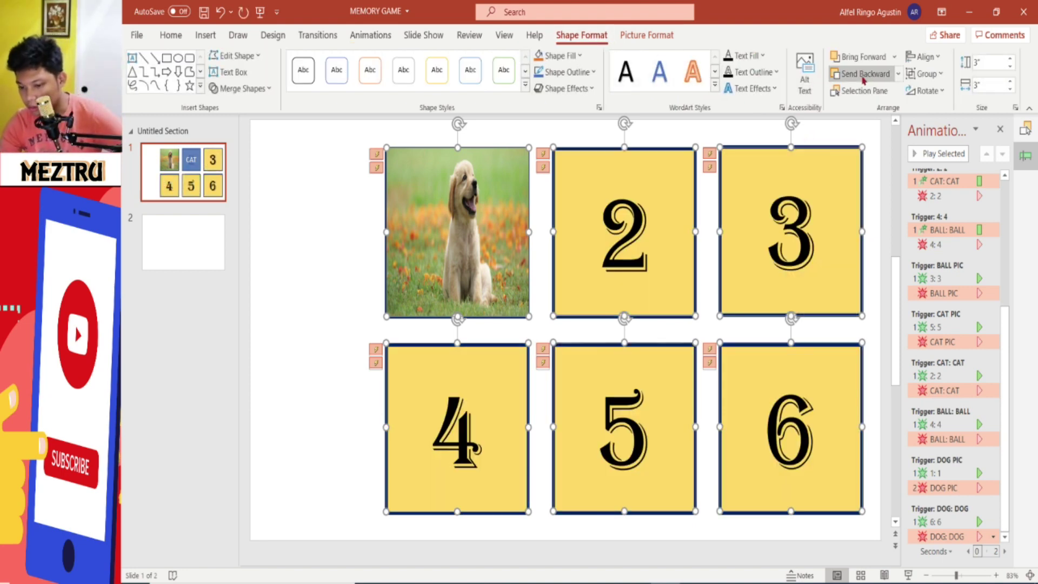
{"action": "left_click", "coordinate": [863, 74]}
{"action": "left_click", "coordinate": [549, 285]}
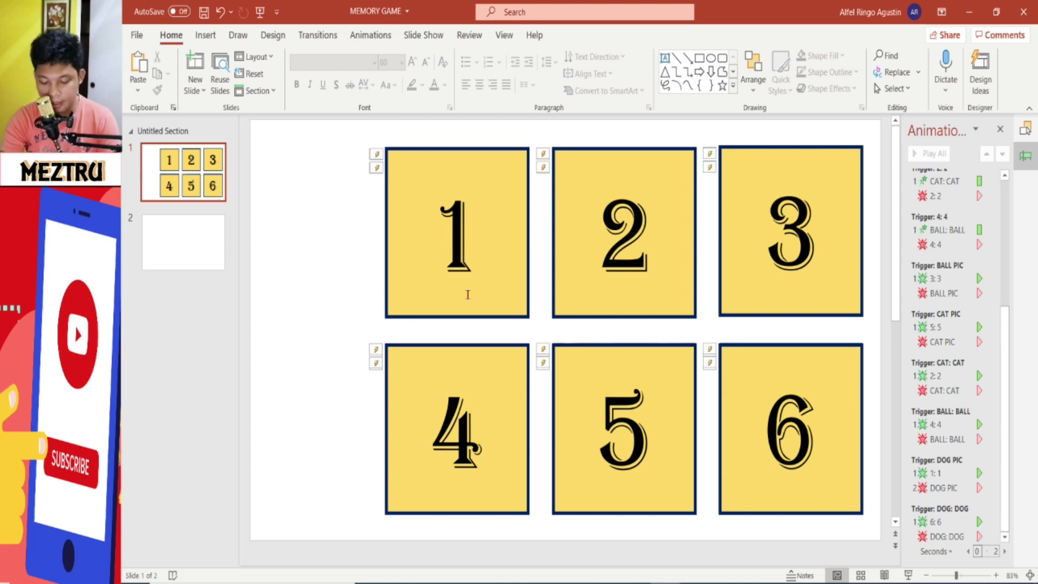
{"action": "key", "text": "F5"}
{"action": "left_click", "coordinate": [335, 232]}
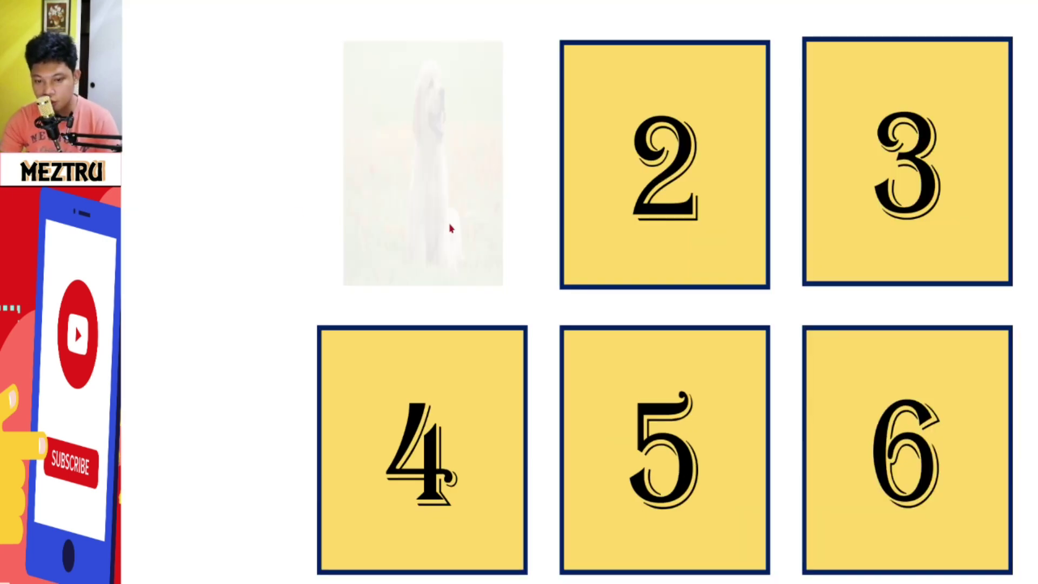
{"action": "left_click", "coordinate": [617, 207]}
{"action": "left_click", "coordinate": [842, 212]}
{"action": "left_click", "coordinate": [483, 415]}
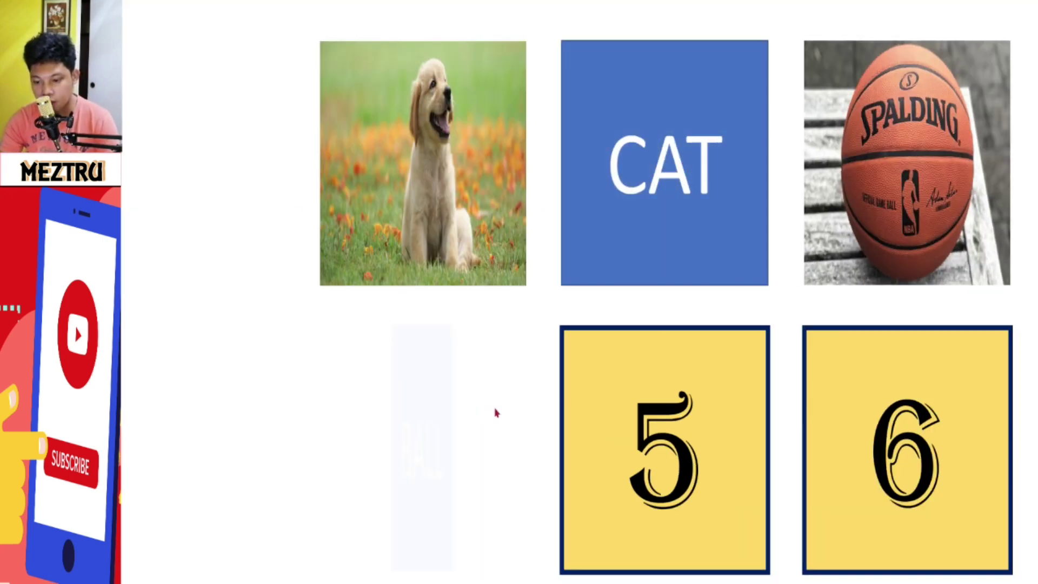
{"action": "left_click", "coordinate": [588, 405]}
{"action": "left_click", "coordinate": [833, 417]}
{"action": "left_click", "coordinate": [463, 226]}
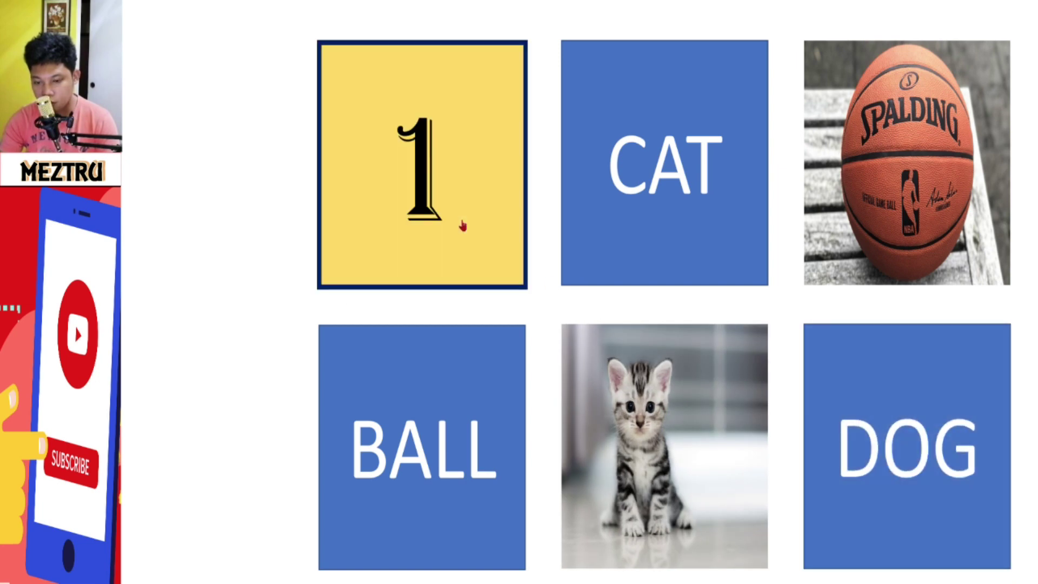
{"action": "left_click", "coordinate": [464, 373]}
{"action": "left_click", "coordinate": [558, 283]}
{"action": "key", "text": "Escape"}
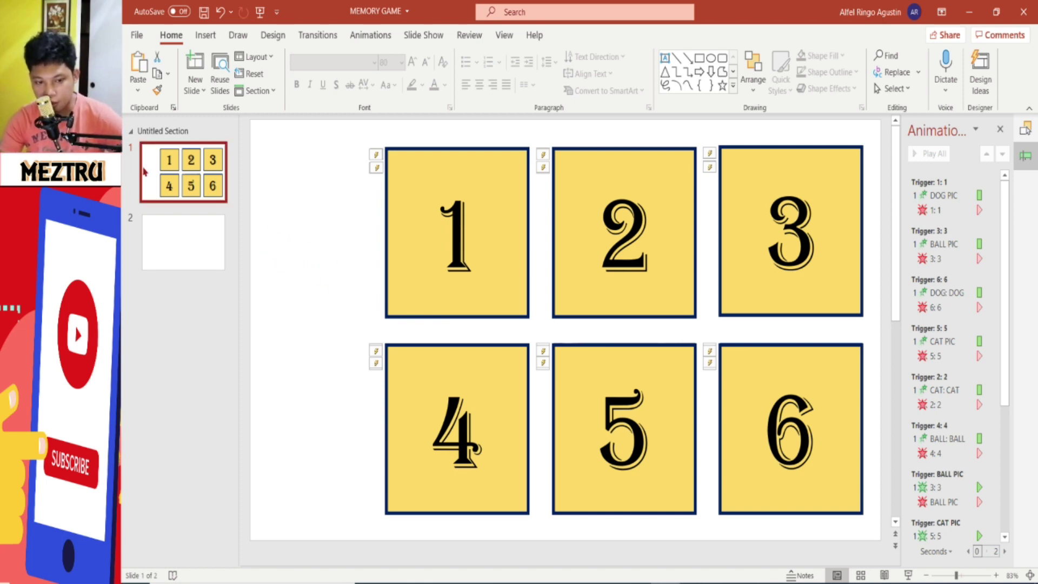
Draw a Return action button left of card 4 and dismiss Action Settings.
{"action": "left_click", "coordinate": [201, 38]}
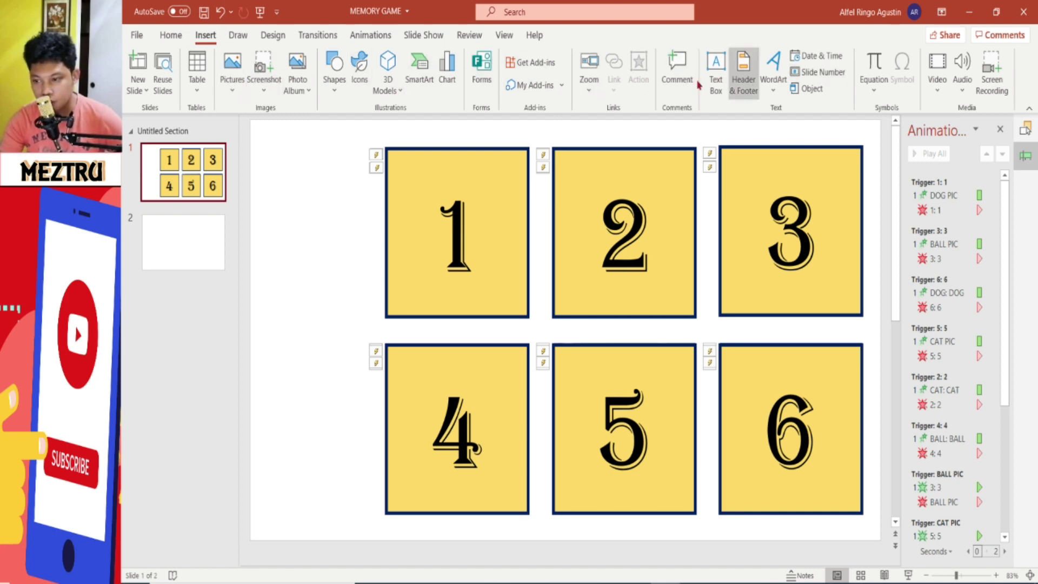
{"action": "left_click", "coordinate": [318, 35]}
{"action": "left_click", "coordinate": [238, 35]}
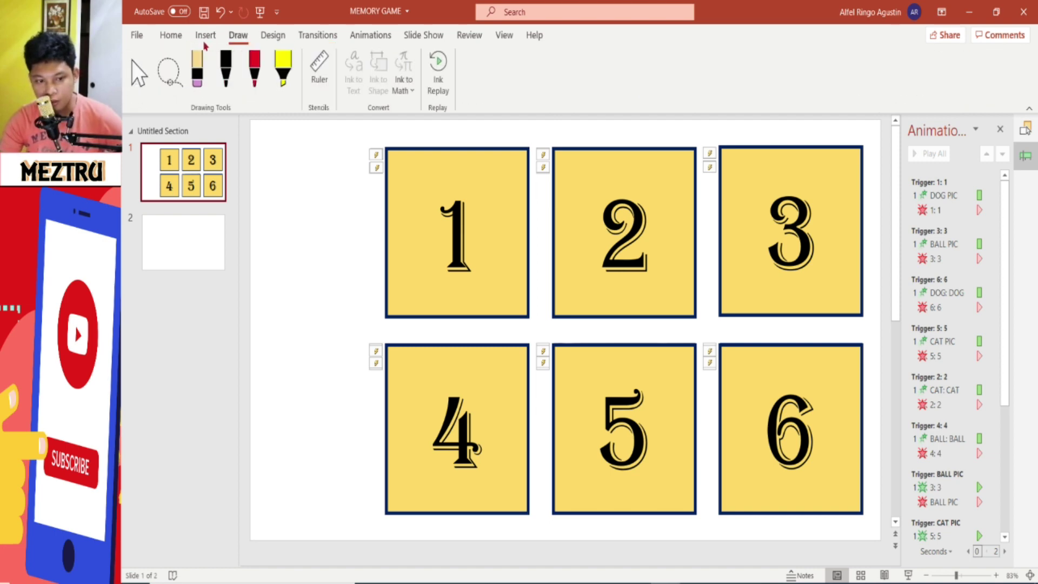
{"action": "left_click", "coordinate": [208, 36]}
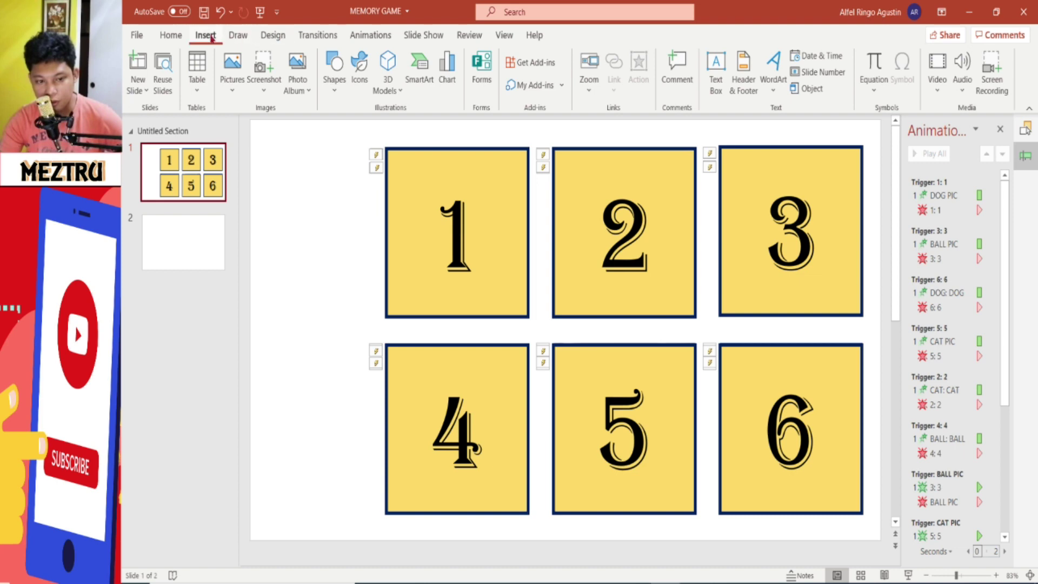
{"action": "left_click", "coordinate": [335, 67]}
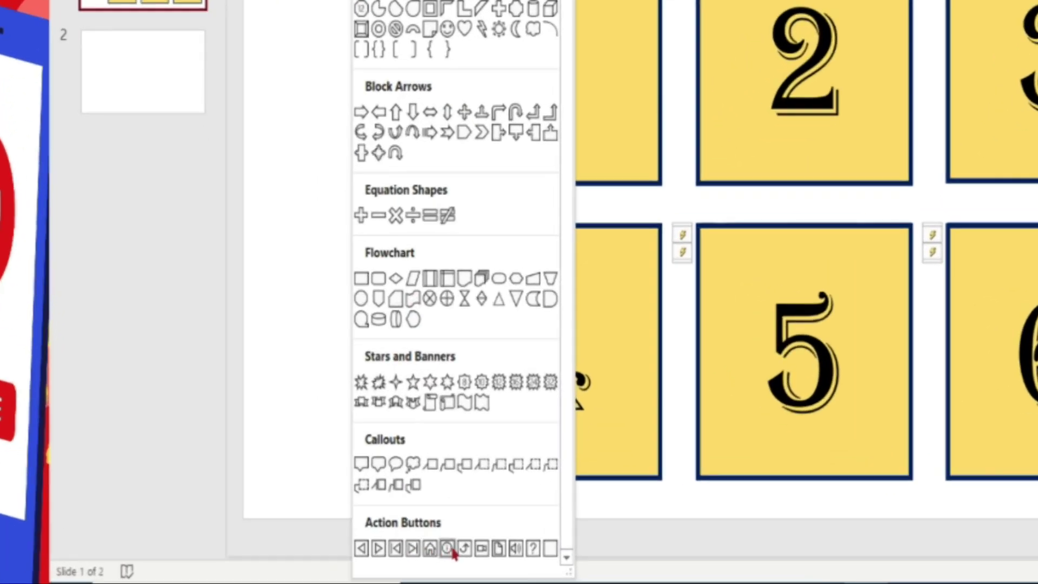
{"action": "left_click", "coordinate": [464, 550]}
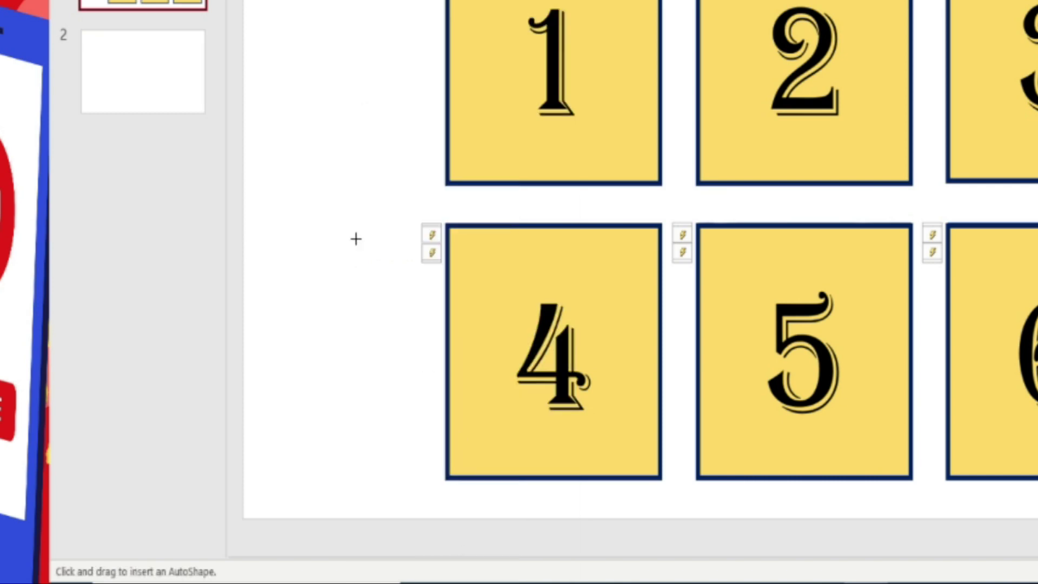
{"action": "left_click_drag", "start_coordinate": [308, 139], "coordinate": [389, 235]}
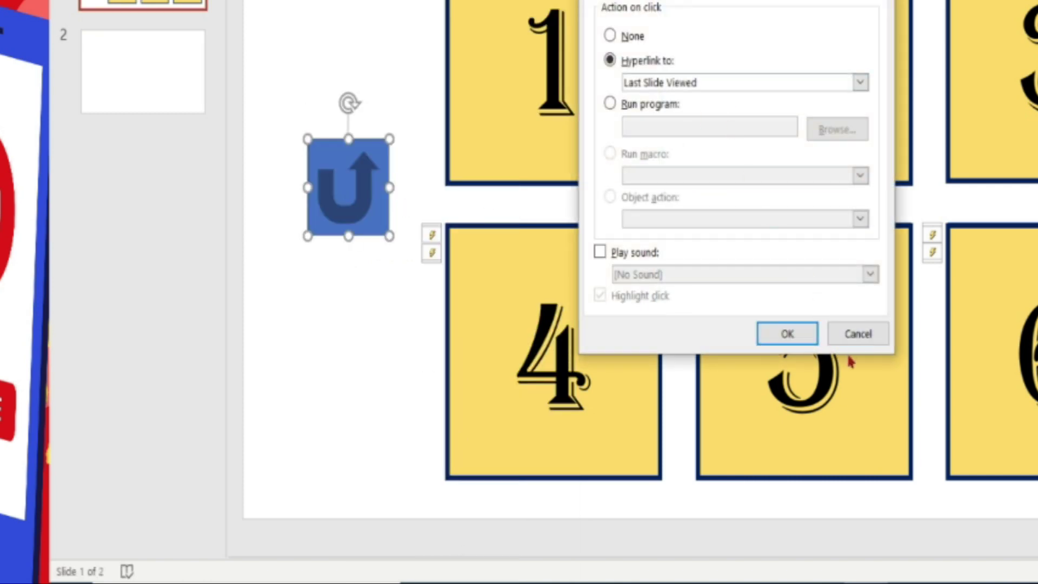
{"action": "left_click", "coordinate": [853, 340]}
Reposition and enlarge the return button beside the numbered cards.
{"action": "mouse_move", "coordinate": [342, 339]}
{"action": "left_mouse_down"}
{"action": "mouse_move", "coordinate": [319, 263]}
{"action": "mouse_move", "coordinate": [364, 326]}
{"action": "left_mouse_up"}
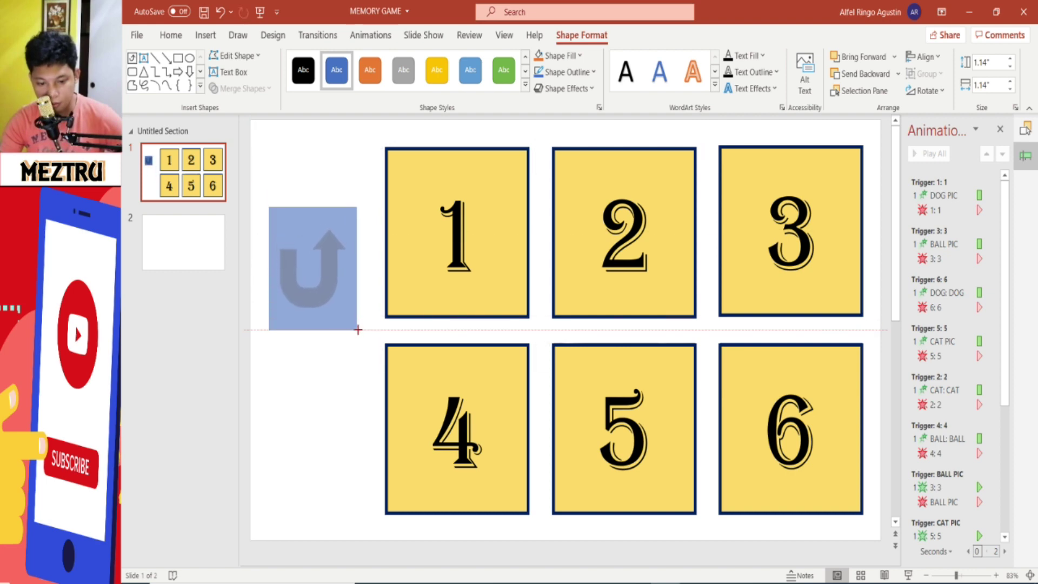
{"action": "left_click_drag", "start_coordinate": [336, 262], "coordinate": [331, 327]}
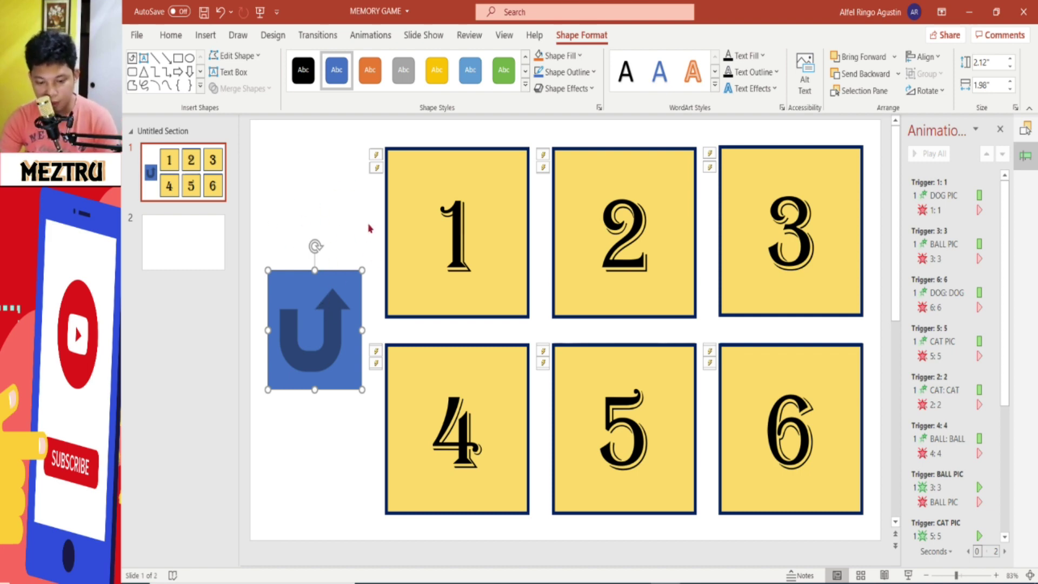
{"action": "left_click", "coordinate": [306, 197]}
{"action": "left_click", "coordinate": [297, 317]}
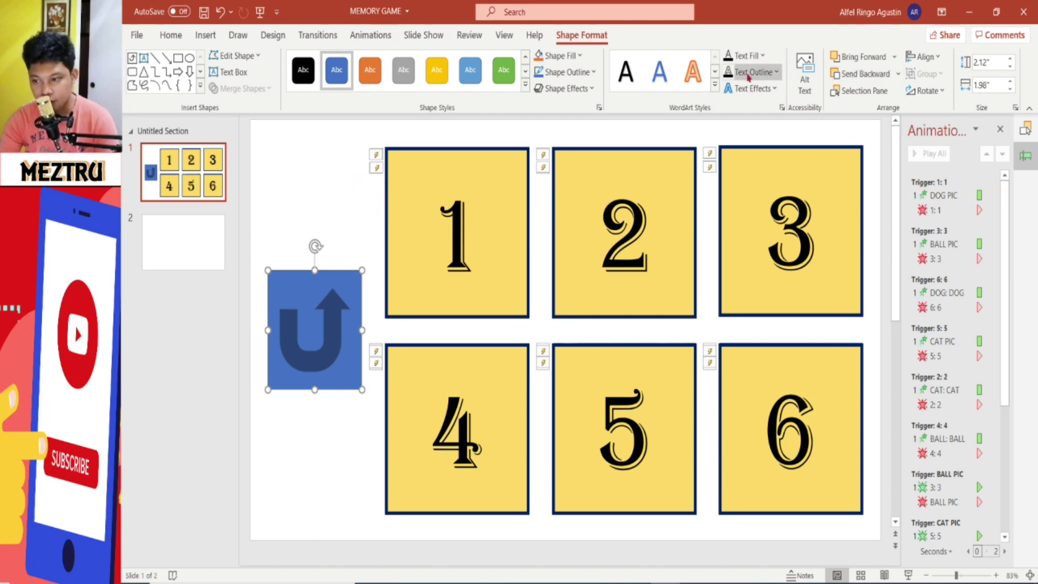
{"action": "left_click", "coordinate": [486, 232]}
{"action": "left_click", "coordinate": [334, 218]}
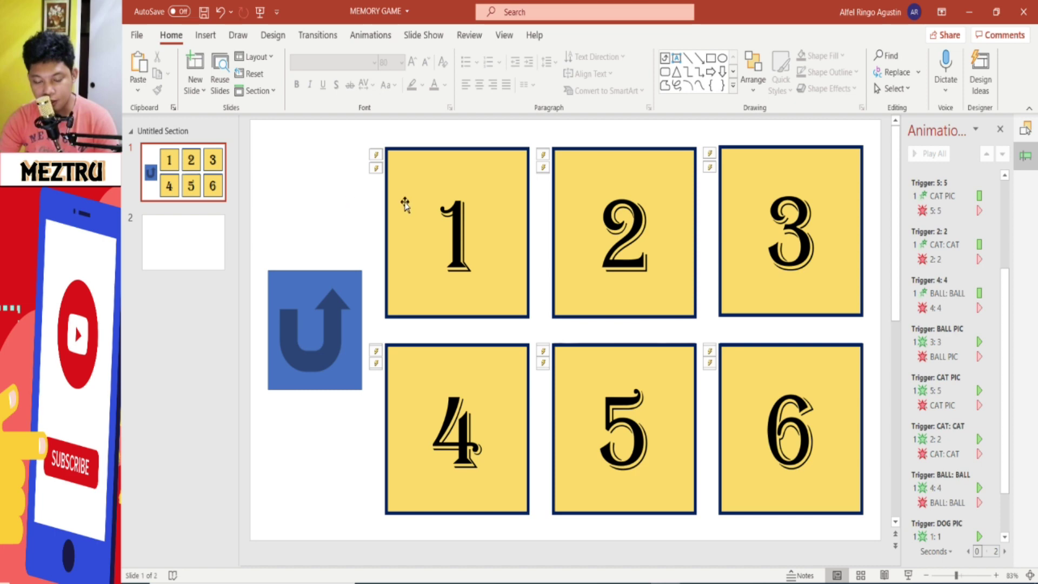
{"action": "left_click", "coordinate": [405, 161]}
{"action": "left_click", "coordinate": [571, 186], "text": "shift"}
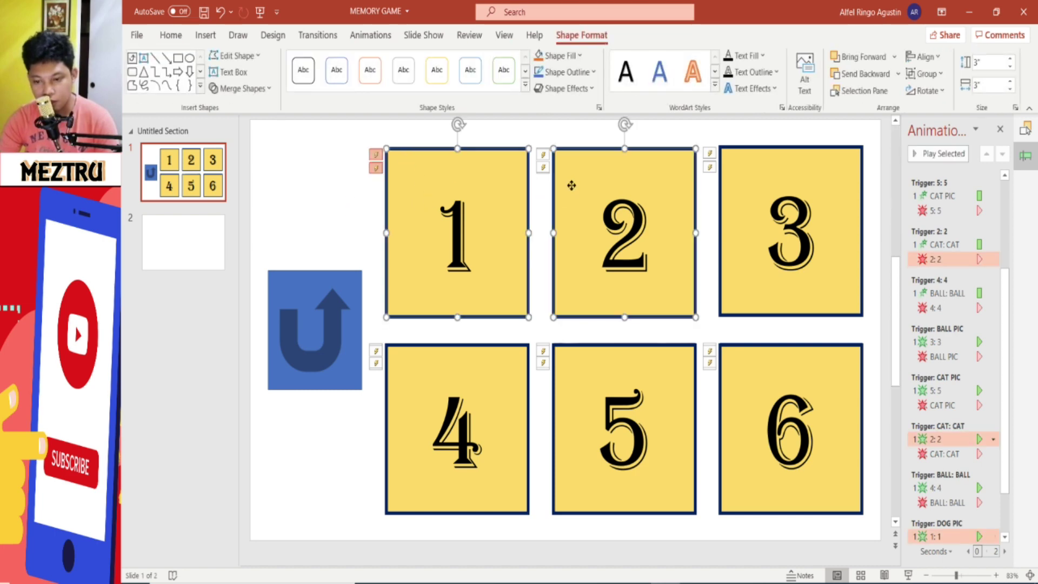
{"action": "left_click", "coordinate": [760, 172], "text": "shift"}
{"action": "left_click", "coordinate": [516, 371], "text": "shift"}
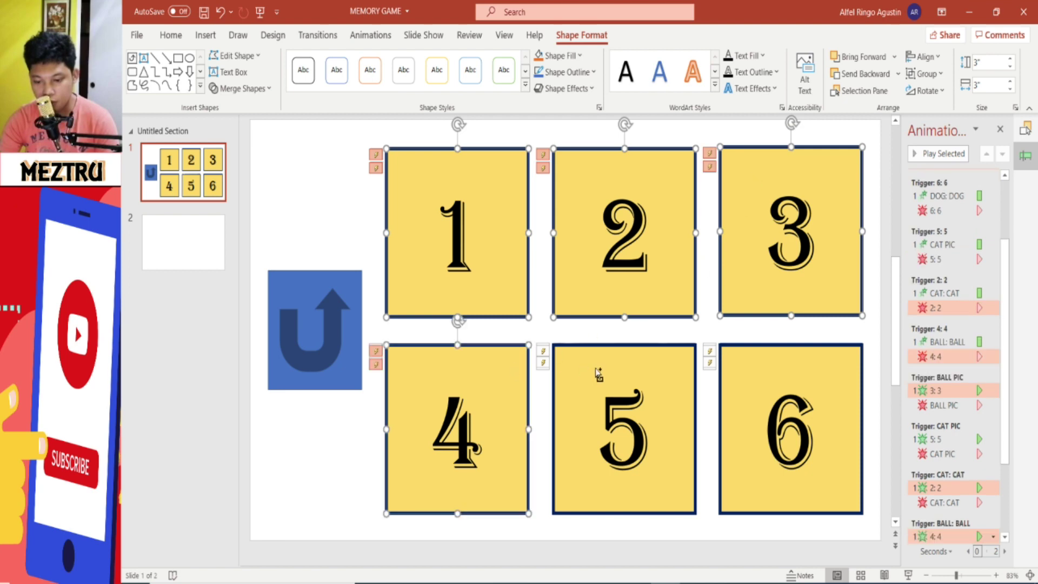
{"action": "left_click", "coordinate": [598, 373], "text": "shift"}
{"action": "left_click", "coordinate": [748, 381], "text": "shift"}
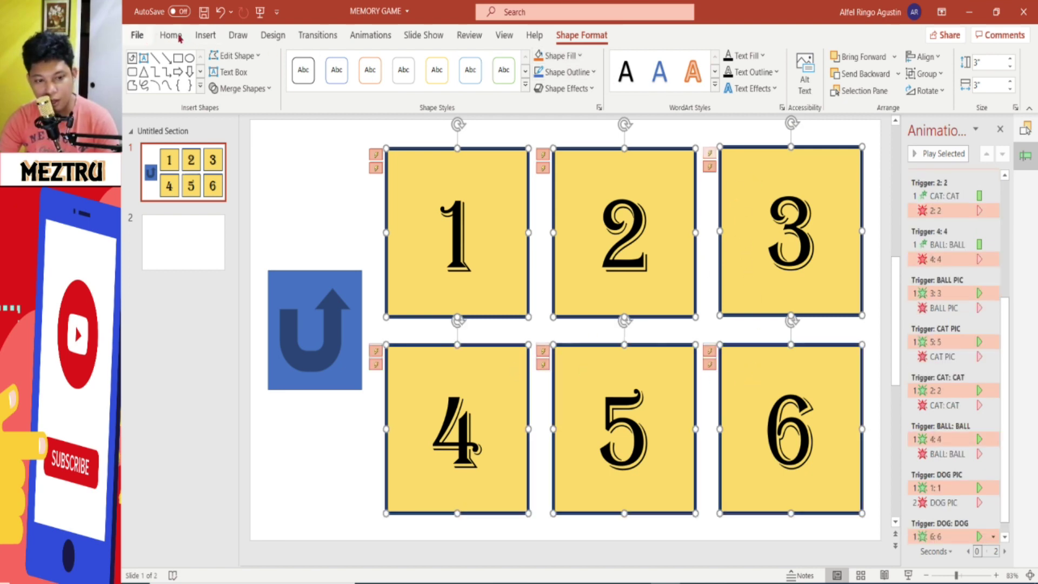
{"action": "left_click", "coordinate": [370, 35]}
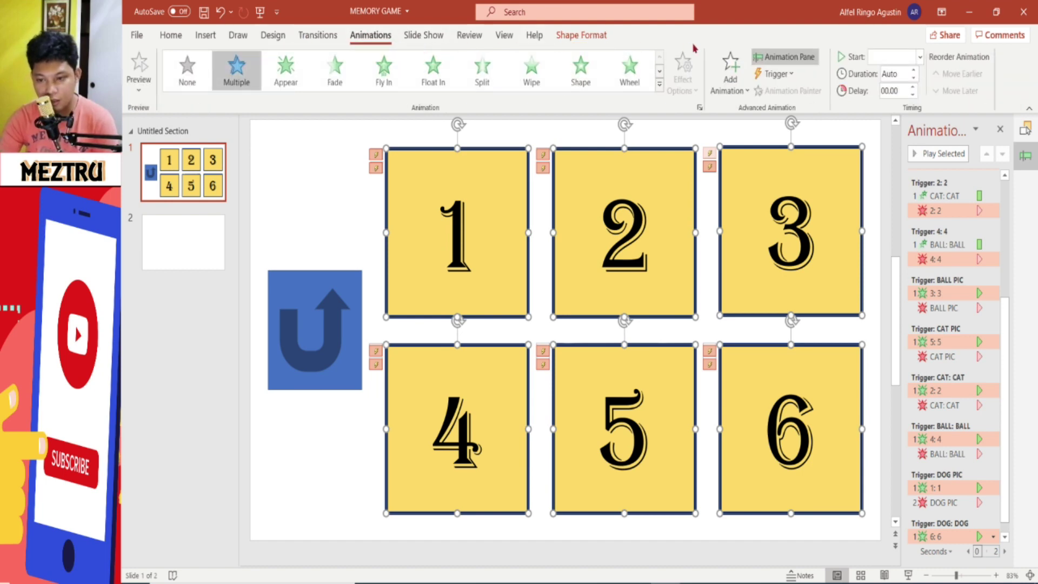
{"action": "left_click", "coordinate": [732, 76]}
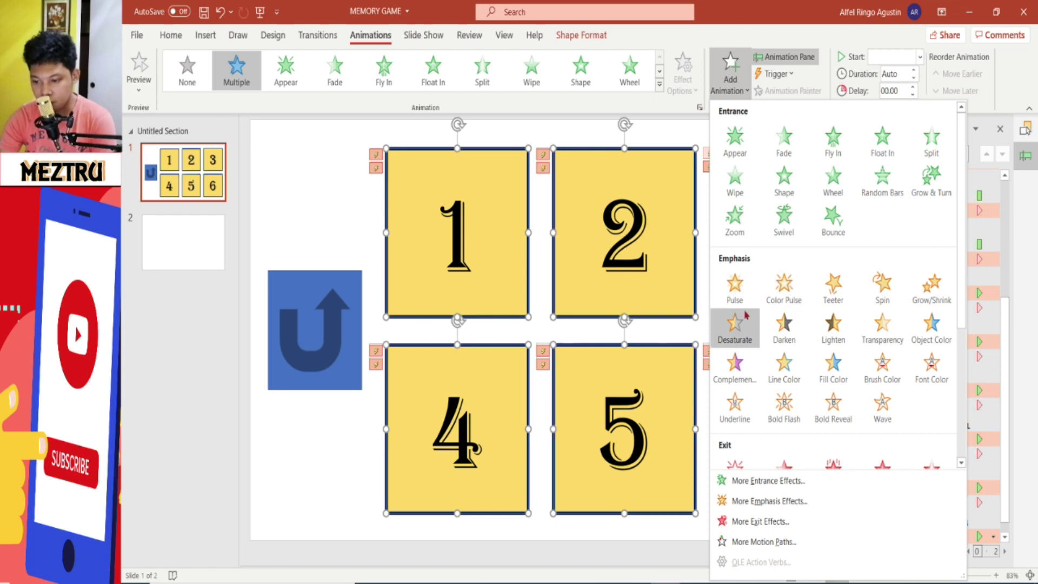
{"action": "left_click", "coordinate": [743, 144]}
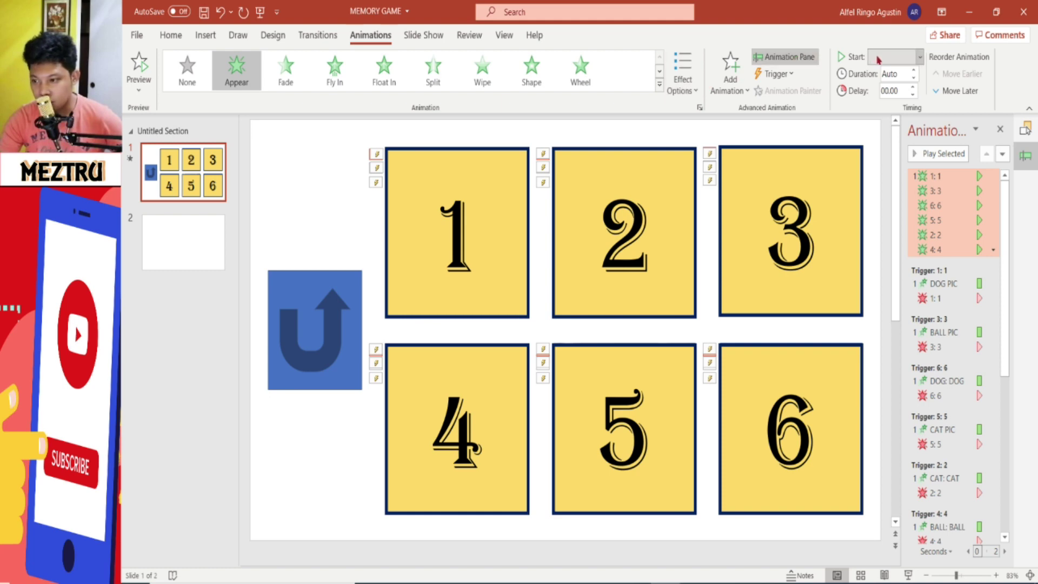
{"action": "left_click", "coordinate": [783, 76]}
{"action": "mouse_move", "coordinate": [790, 92]}
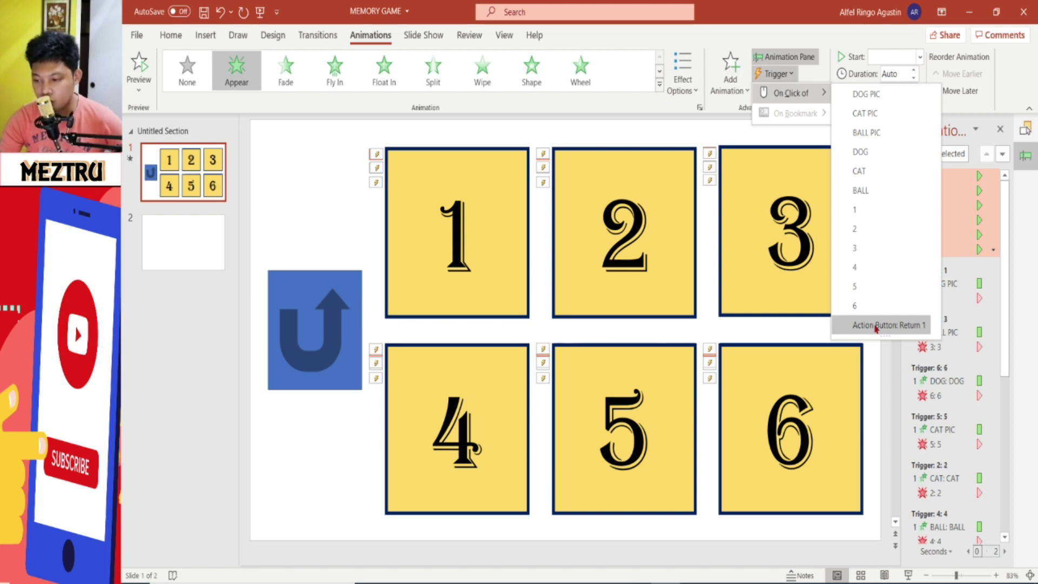
{"action": "left_click", "coordinate": [876, 325]}
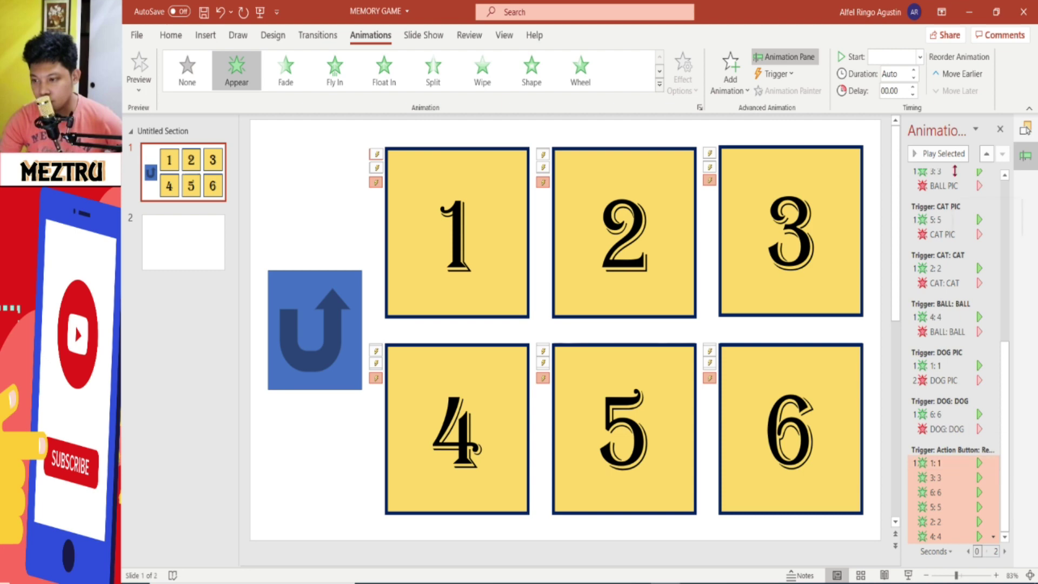
{"action": "left_click", "coordinate": [993, 469]}
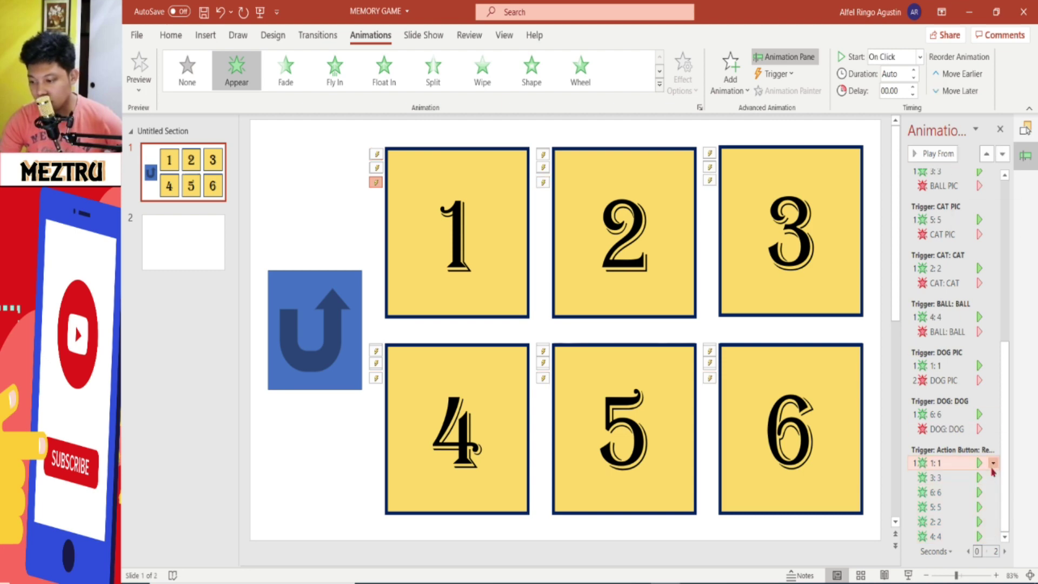
{"action": "left_click", "coordinate": [993, 464]}
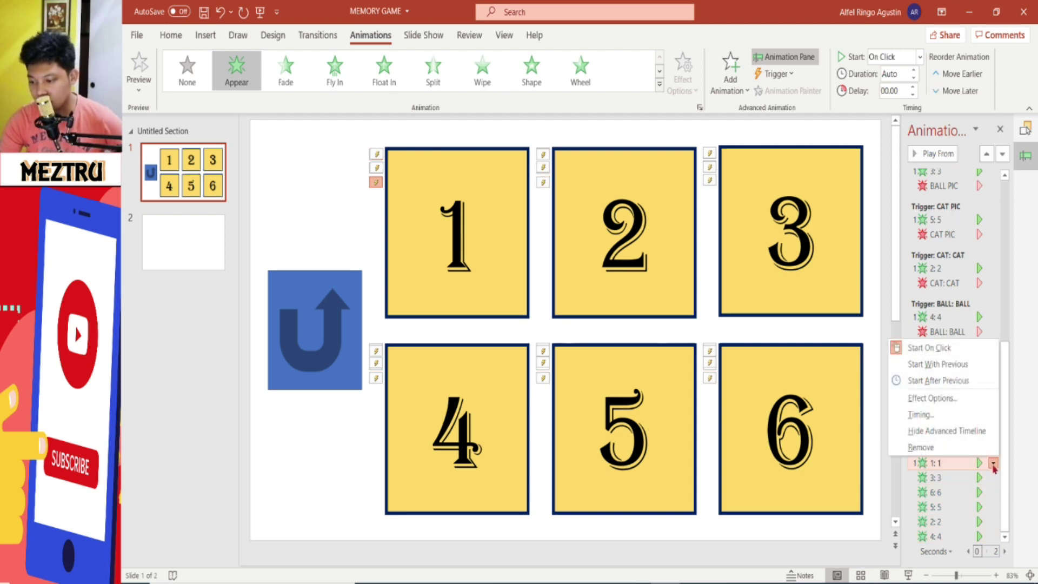
{"action": "left_click", "coordinate": [945, 478]}
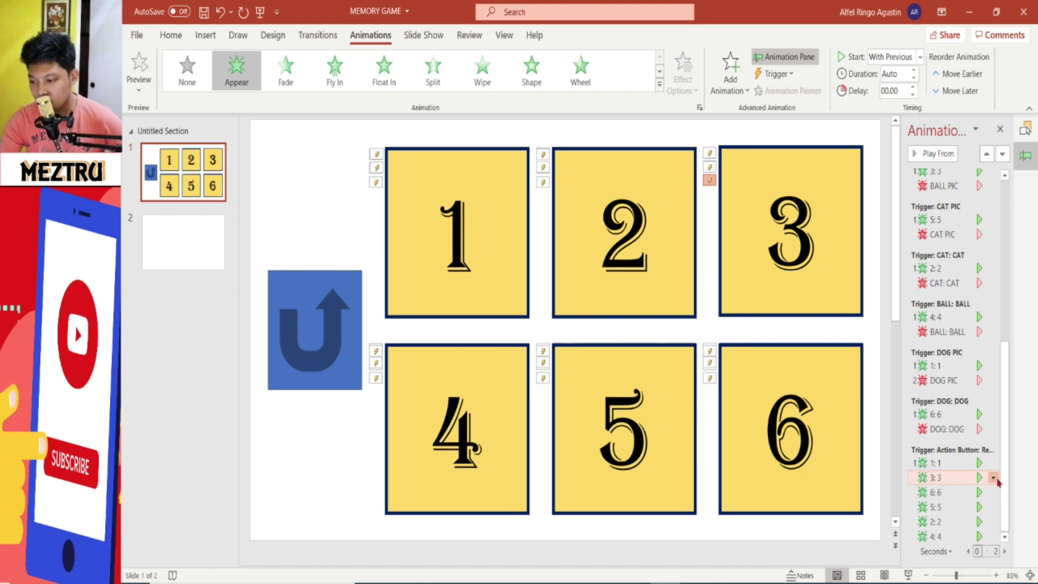
{"action": "left_click", "coordinate": [994, 478]}
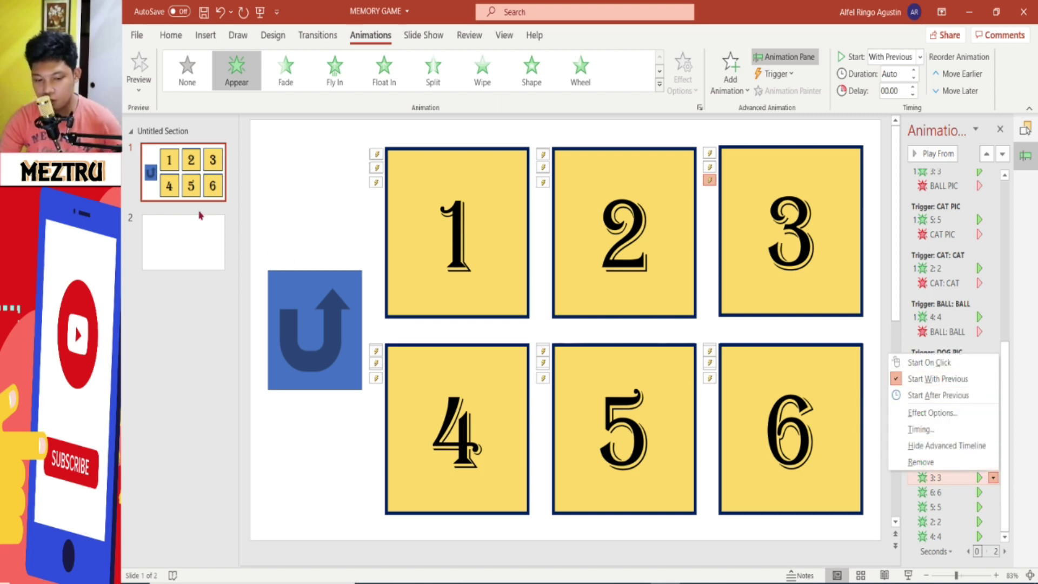
{"action": "left_click", "coordinate": [432, 311]}
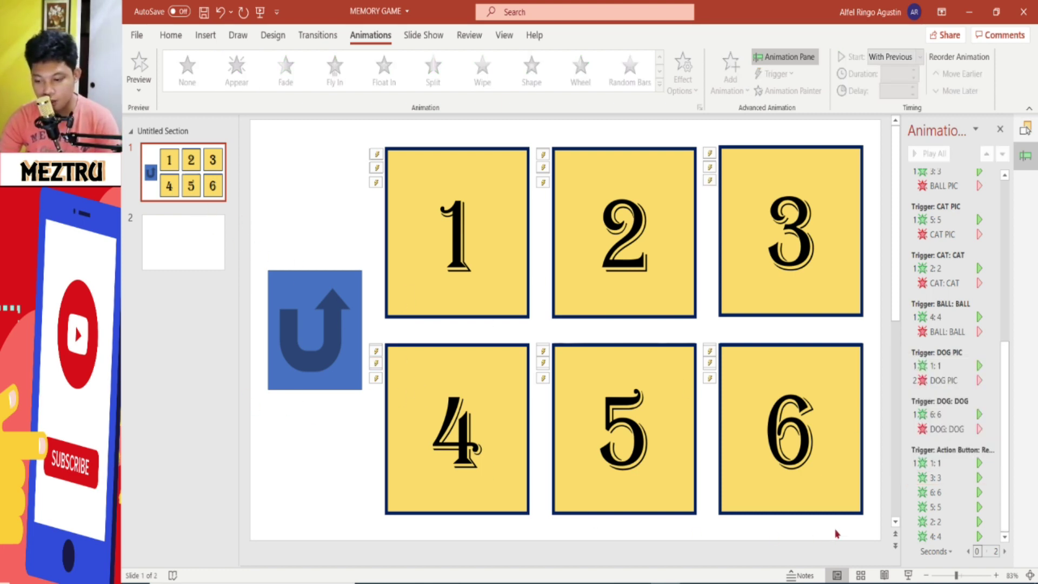
{"action": "left_click", "coordinate": [908, 575]}
{"action": "left_click", "coordinate": [484, 235]}
{"action": "left_click", "coordinate": [718, 347]}
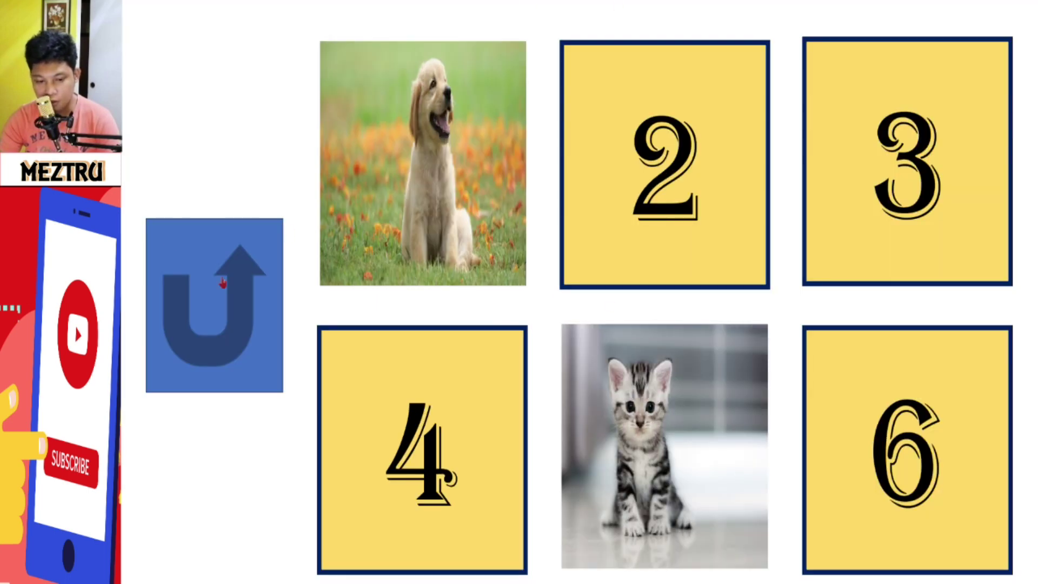
{"action": "left_click", "coordinate": [222, 282]}
{"action": "left_click", "coordinate": [593, 262]}
{"action": "left_click", "coordinate": [426, 375]}
{"action": "left_click", "coordinate": [259, 335]}
{"action": "left_click", "coordinate": [895, 261]}
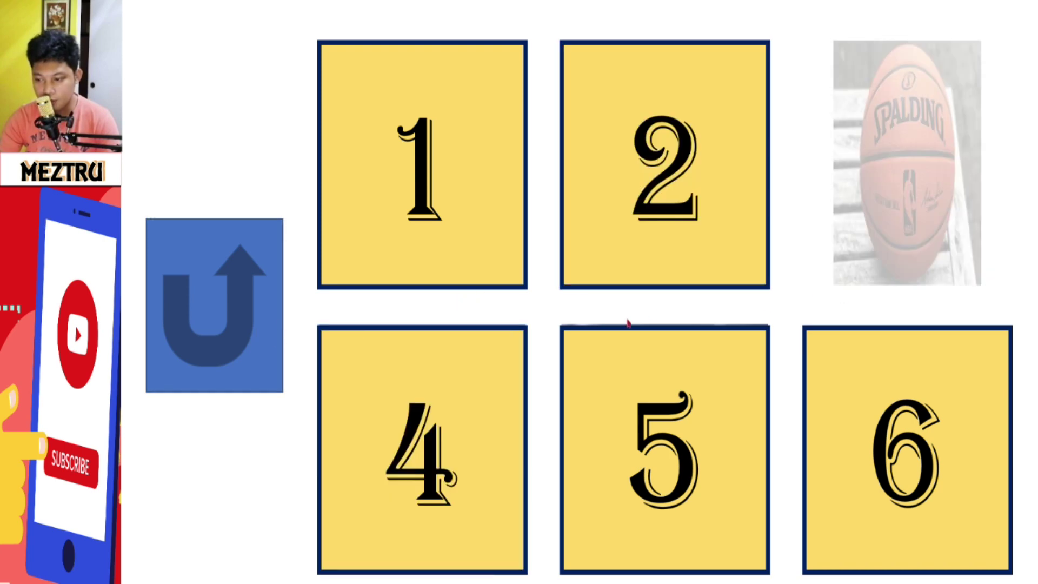
{"action": "left_click", "coordinate": [245, 299]}
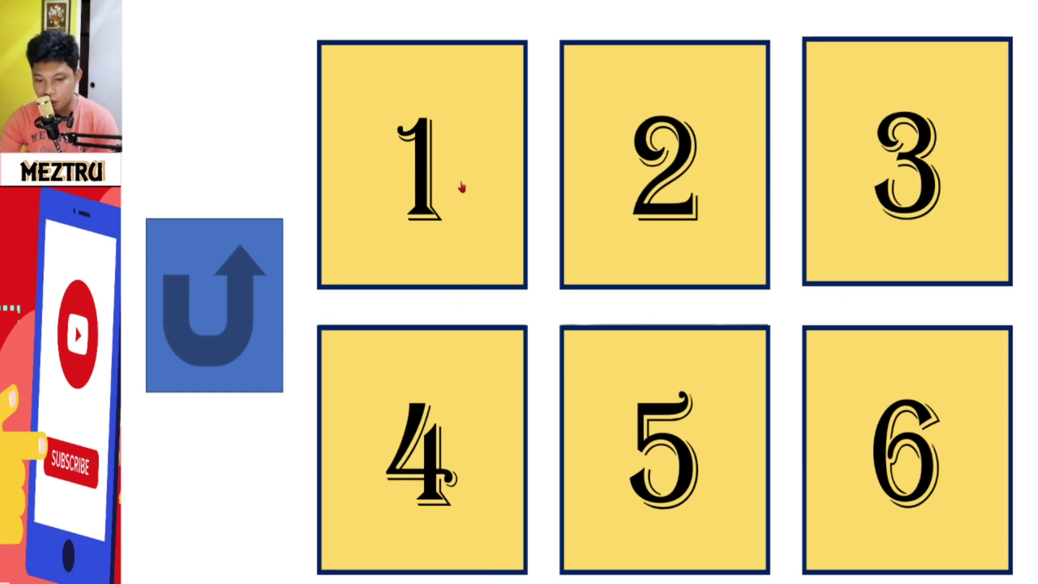
{"action": "left_click", "coordinate": [427, 156]}
{"action": "left_click", "coordinate": [901, 433]}
{"action": "left_click", "coordinate": [696, 185]}
{"action": "left_click", "coordinate": [474, 383]}
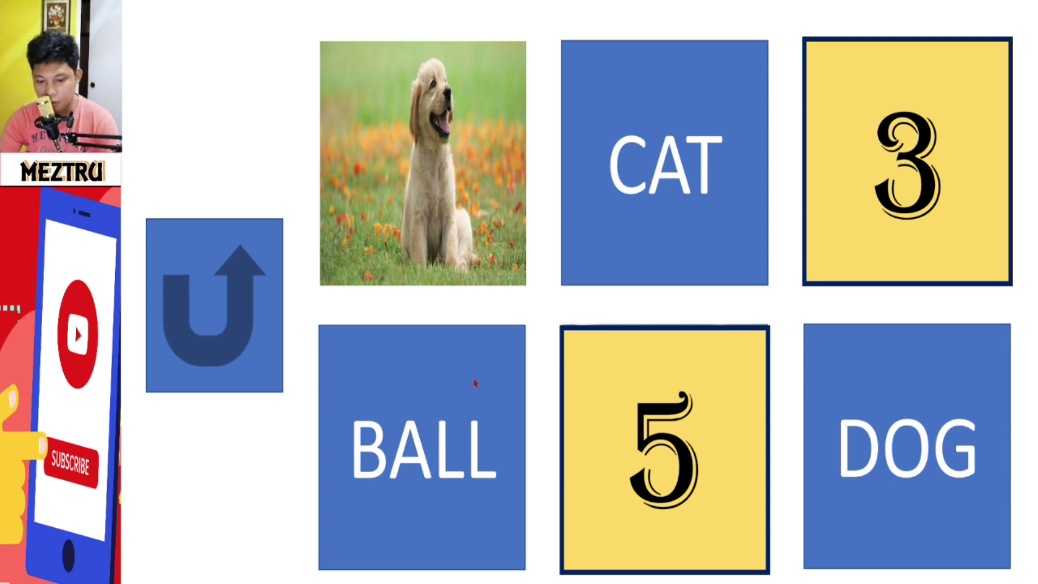
{"action": "left_click", "coordinate": [235, 319]}
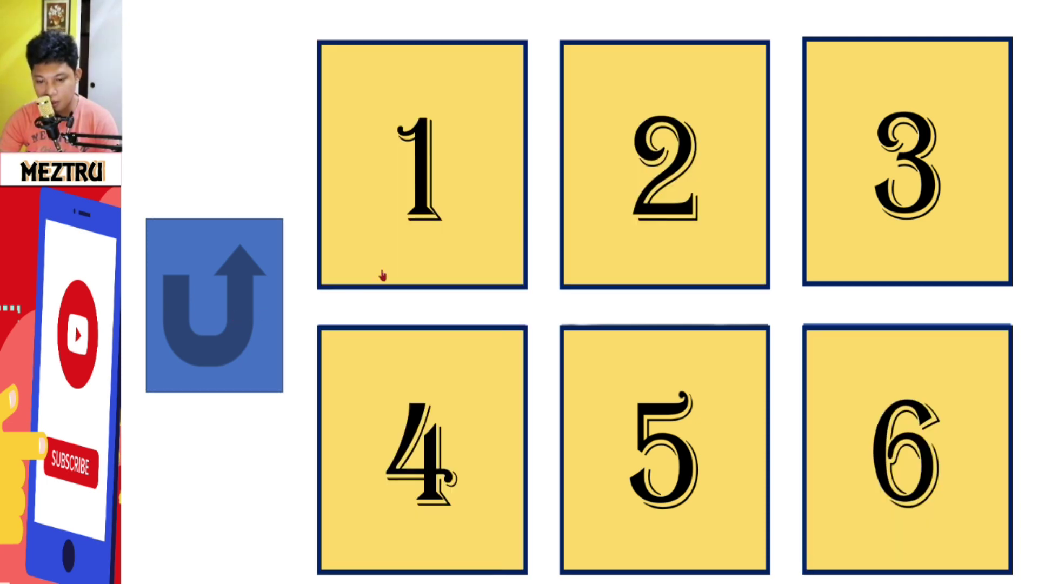
{"action": "left_click", "coordinate": [455, 218]}
{"action": "left_click", "coordinate": [638, 399]}
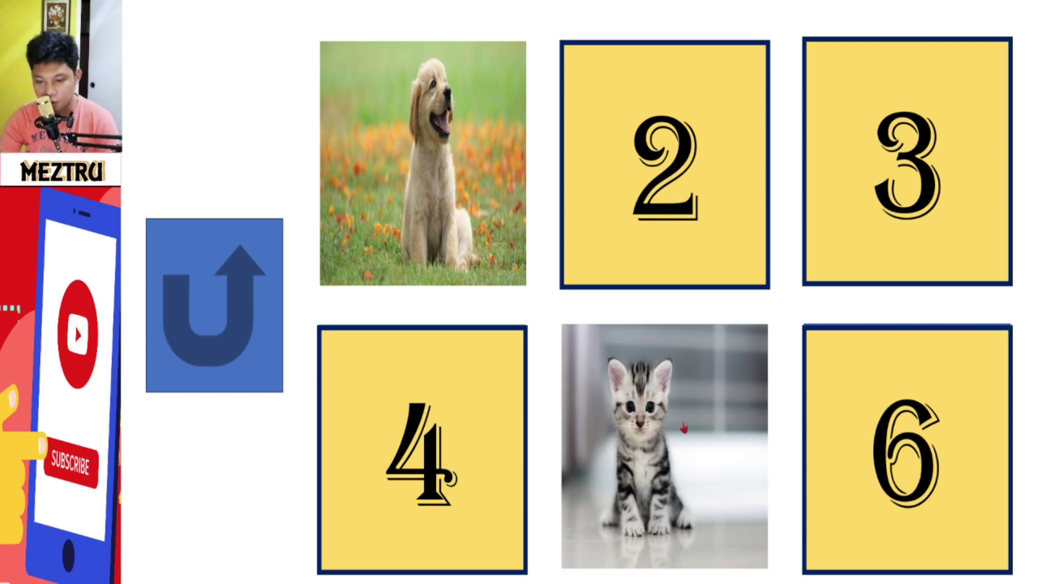
{"action": "left_click", "coordinate": [656, 200]}
{"action": "left_click", "coordinate": [472, 376]}
{"action": "left_click", "coordinate": [231, 309]}
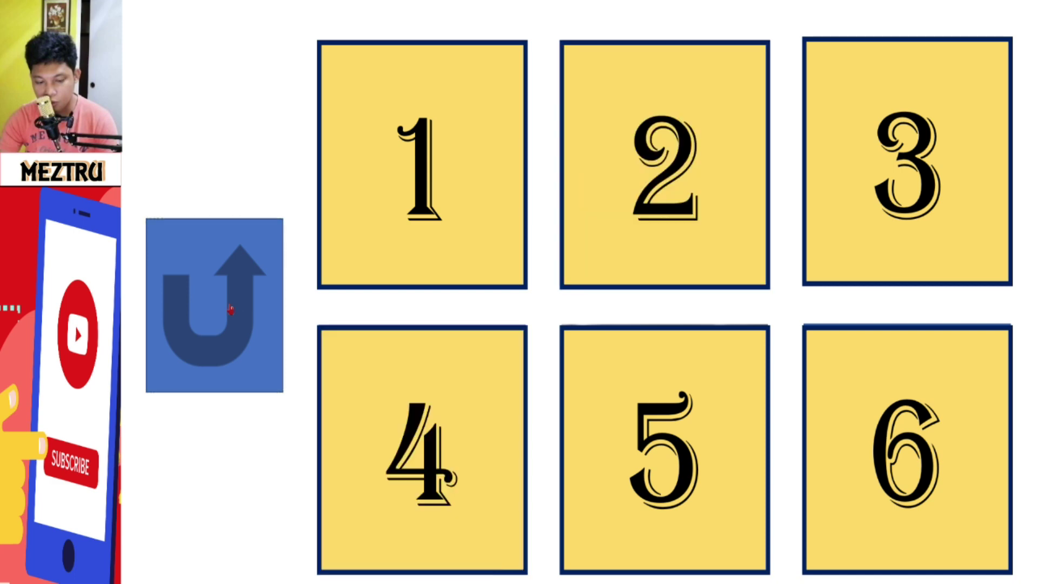
{"action": "left_click", "coordinate": [966, 211]}
{"action": "left_click", "coordinate": [640, 427]}
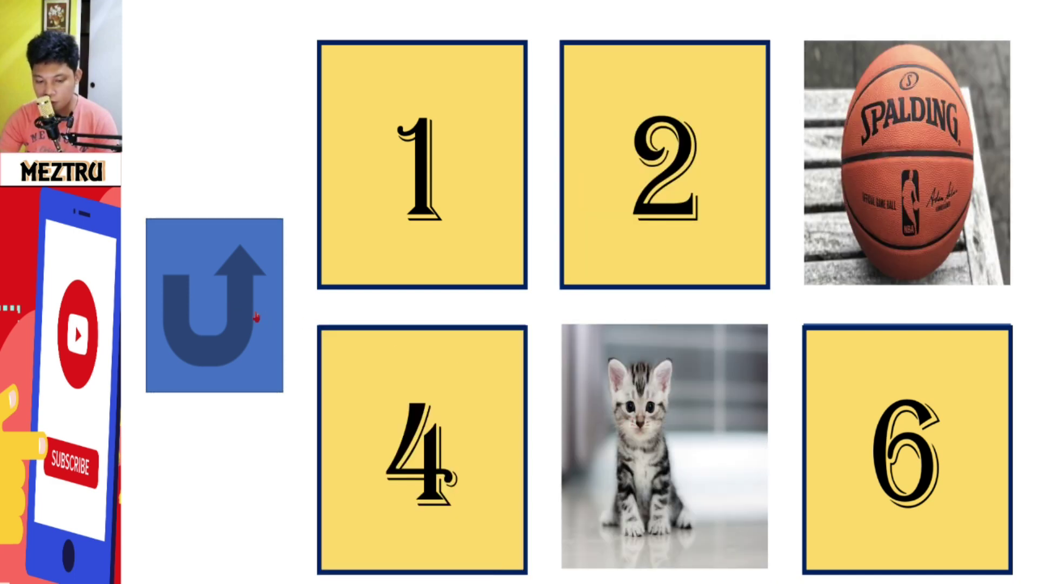
{"action": "left_click", "coordinate": [257, 318]}
{"action": "left_click", "coordinate": [700, 210]}
{"action": "left_click", "coordinate": [825, 348]}
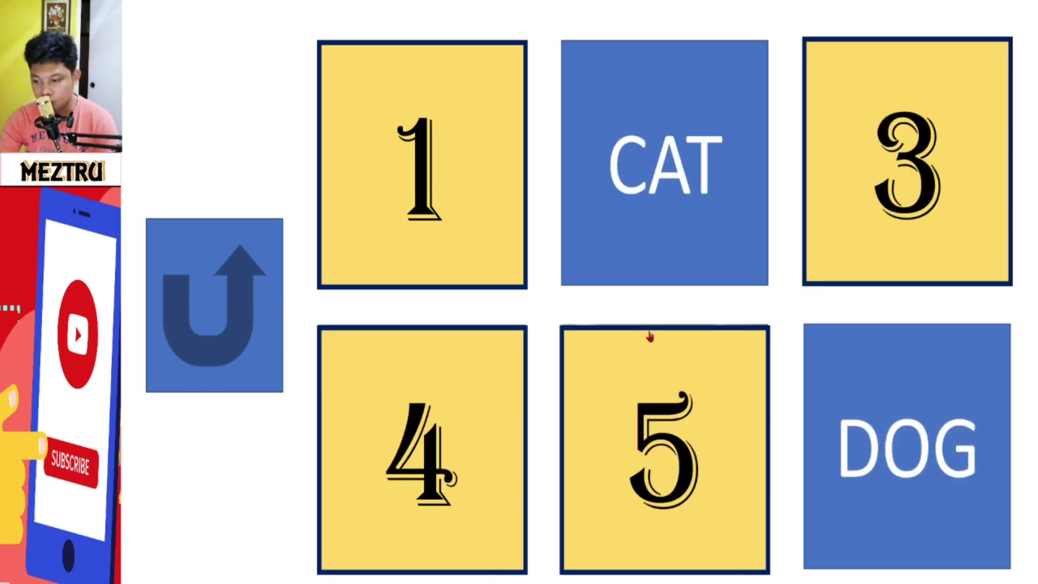
{"action": "left_click", "coordinate": [282, 304]}
{"action": "left_click", "coordinate": [411, 233]}
{"action": "left_click", "coordinate": [660, 220]}
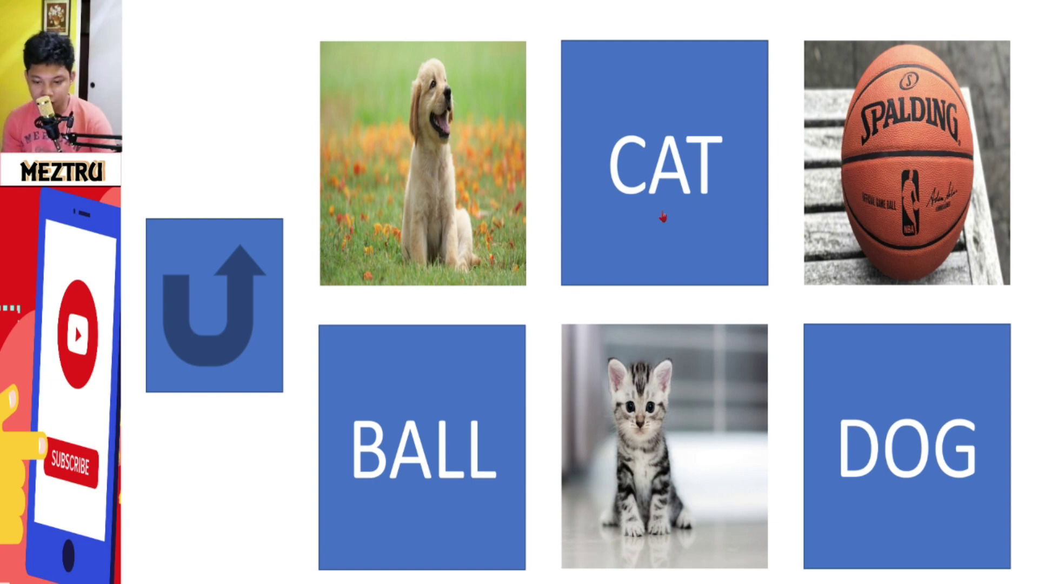
{"action": "key", "text": "Escape"}
{"action": "left_click", "coordinate": [206, 35]}
{"action": "left_click", "coordinate": [334, 70]}
{"action": "left_click", "coordinate": [352, 129]}
{"action": "left_click_drag", "start_coordinate": [250, 119], "coordinate": [881, 539]}
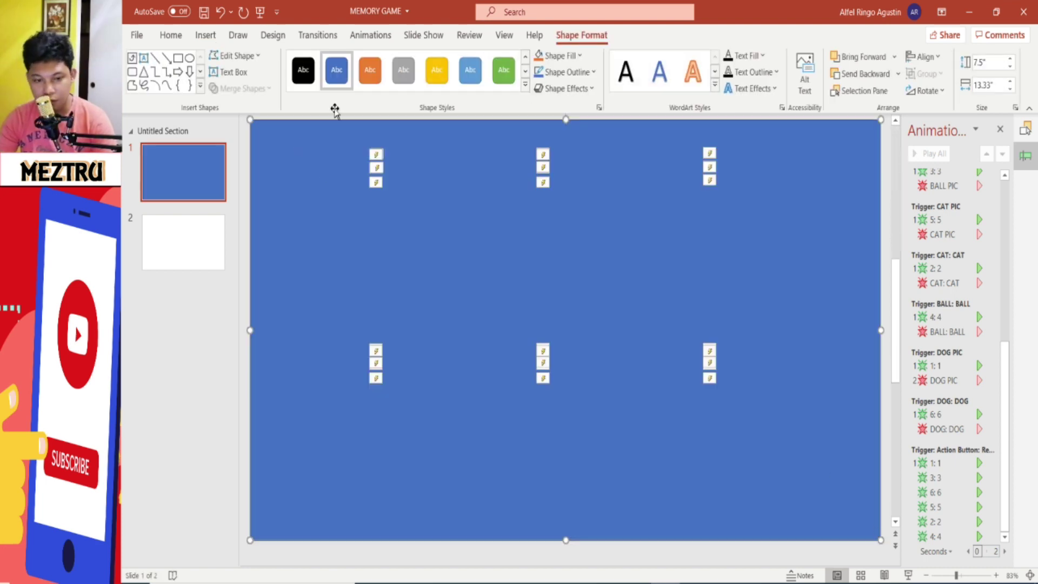
{"action": "left_click", "coordinate": [304, 70]}
{"action": "left_click", "coordinate": [864, 74]}
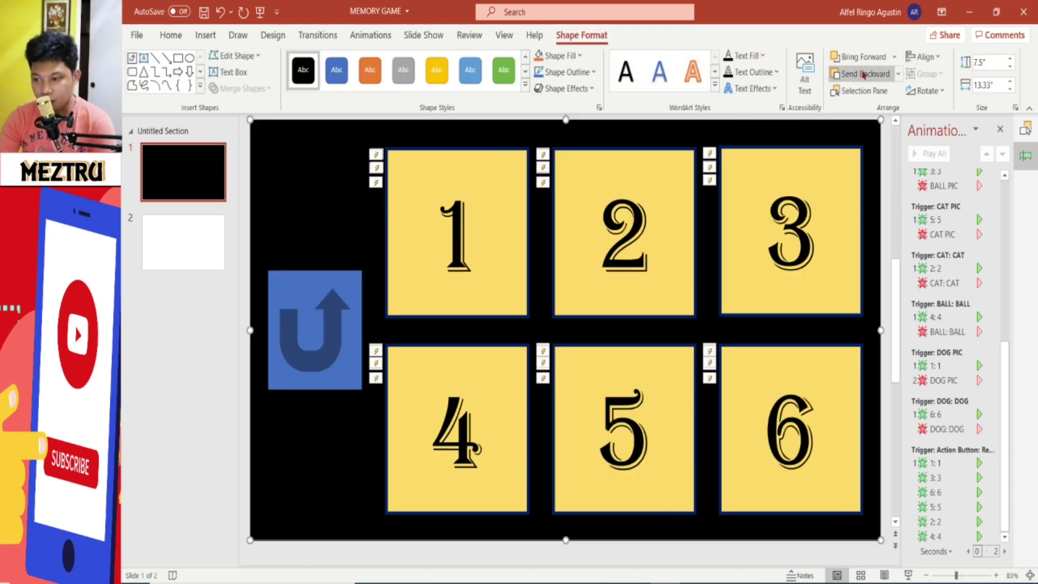